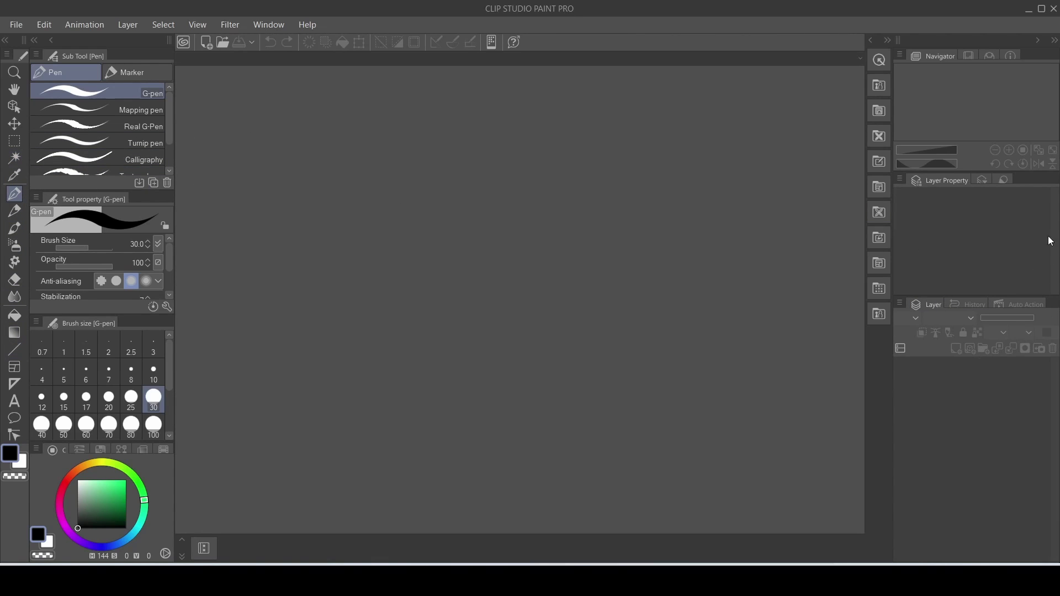
{"action": "left_click", "coordinate": [16, 26]}
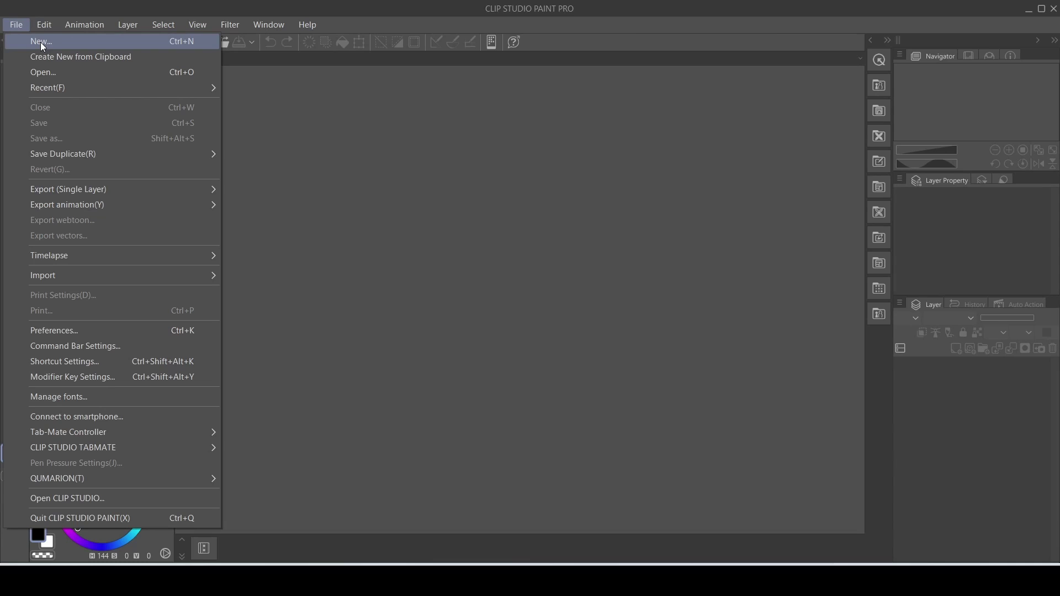
{"action": "left_click", "coordinate": [42, 42]}
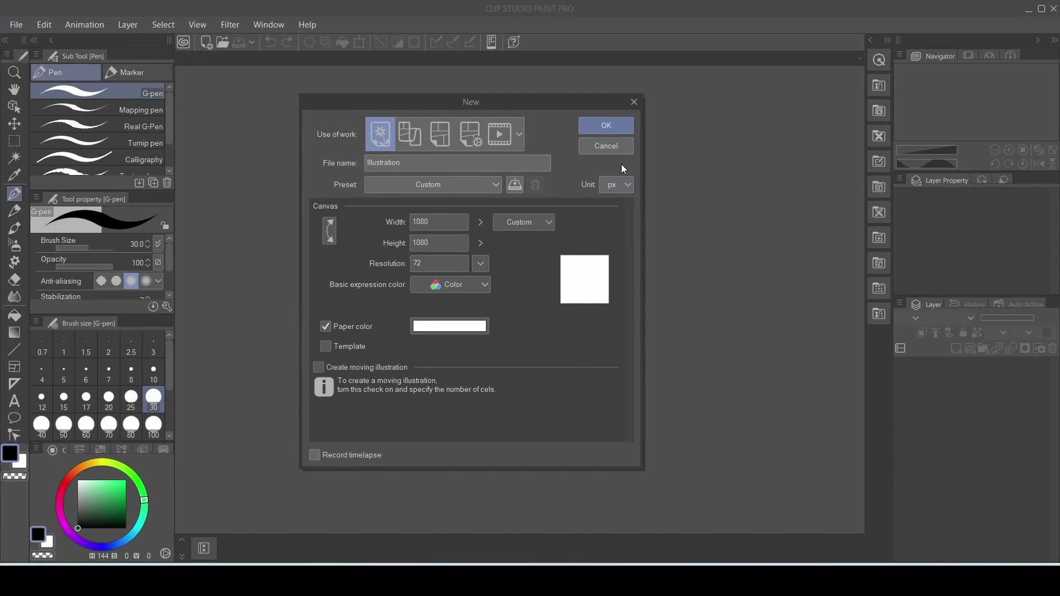
{"action": "left_click", "coordinate": [596, 148]}
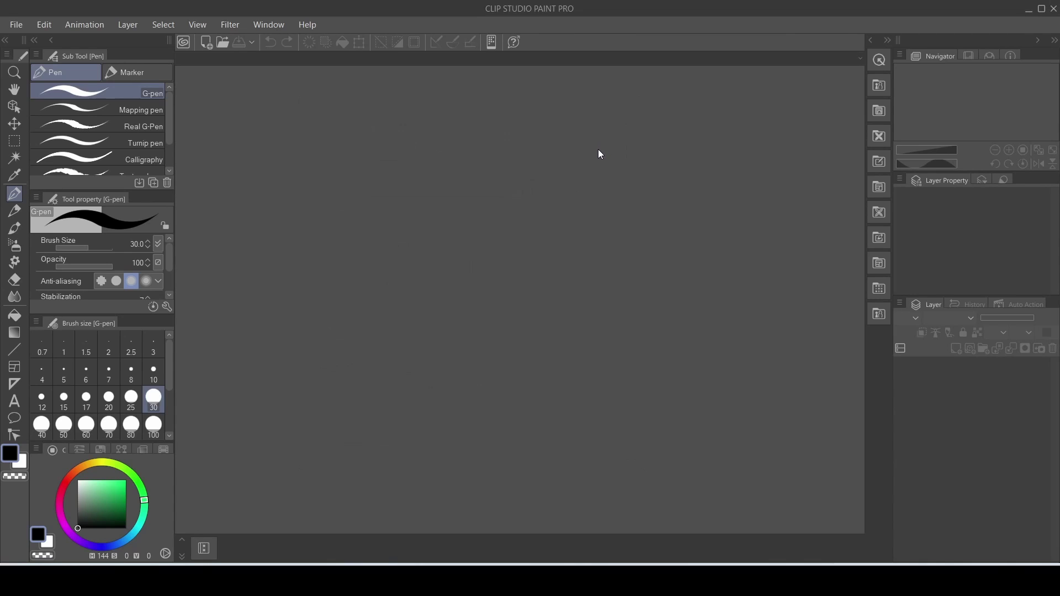
Start a new Illustration document with a canvas width and height of 1080 px.
{"action": "key", "text": "ctrl+n"}
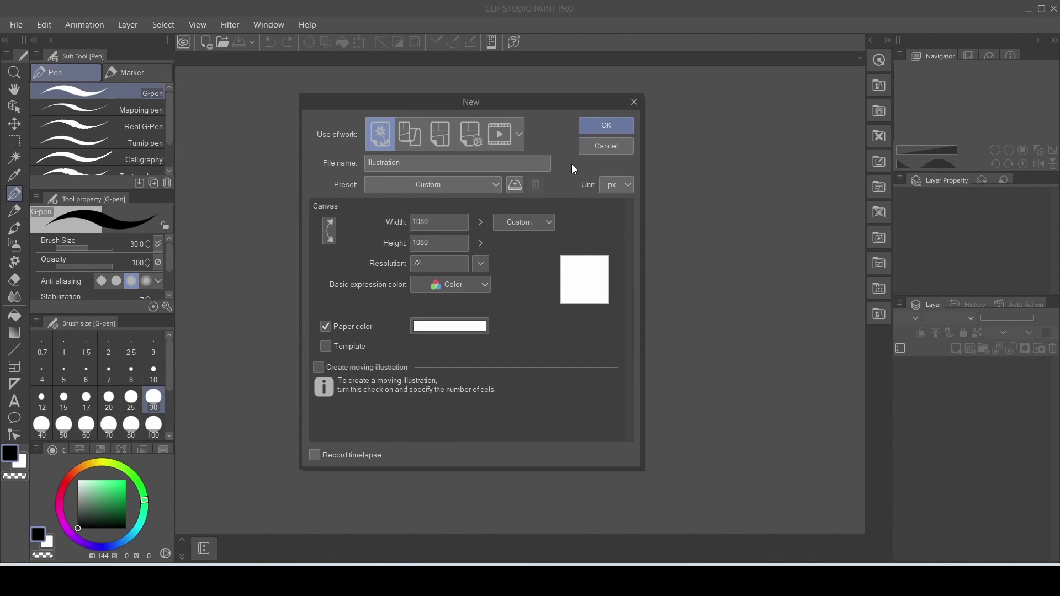
{"action": "left_click", "coordinate": [519, 135]}
{"action": "left_click", "coordinate": [522, 132]}
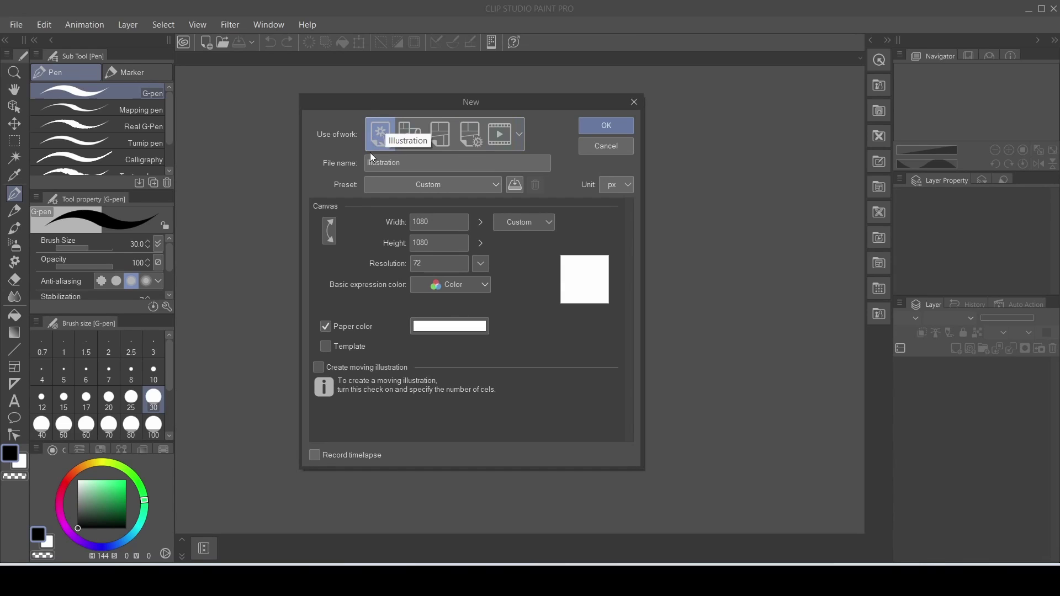
{"action": "left_click", "coordinate": [376, 137]}
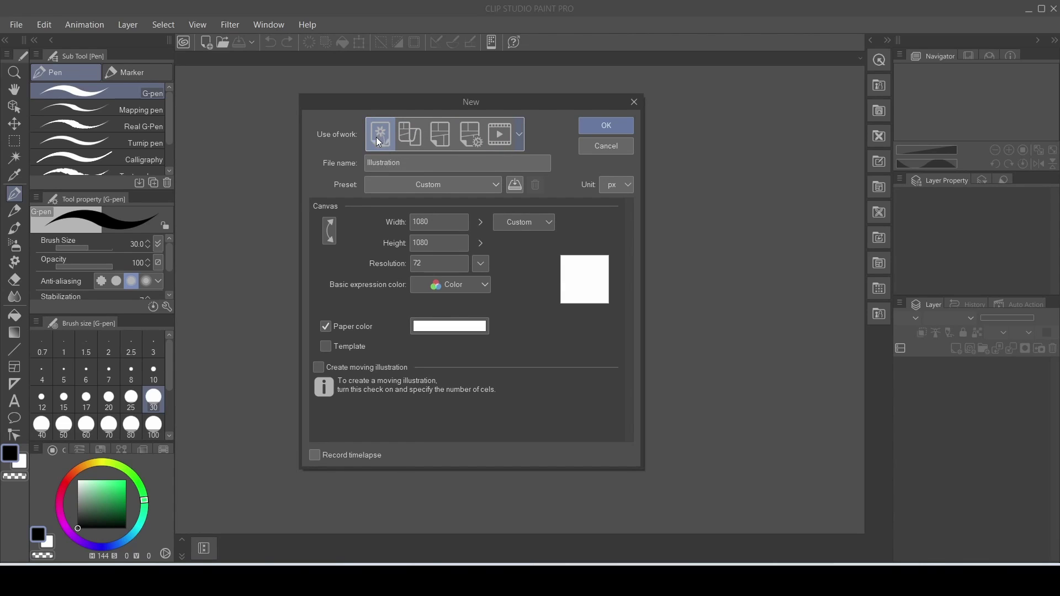
{"action": "left_click", "coordinate": [436, 239]}
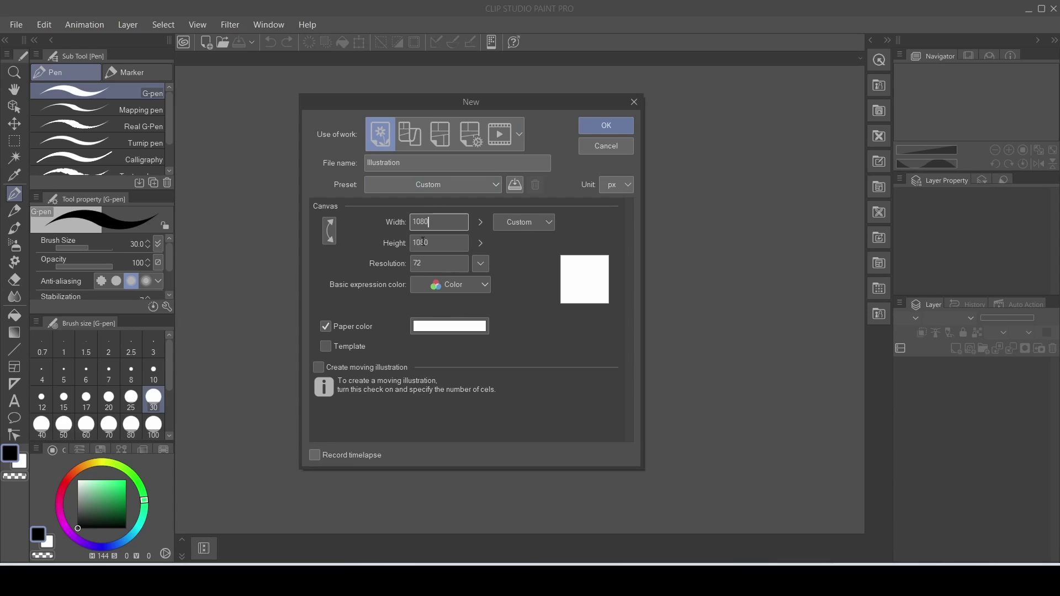
{"action": "left_click", "coordinate": [419, 221]}
{"action": "left_click", "coordinate": [424, 243]}
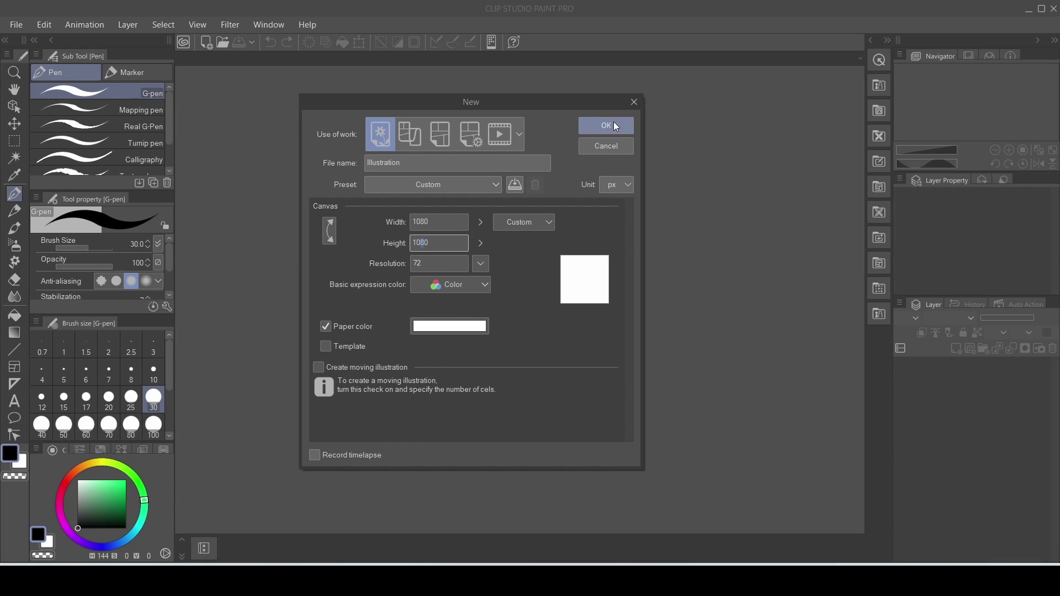
Try out red shades for the paper color, leave the paper white, and create the canvas.
{"action": "left_click", "coordinate": [446, 331]}
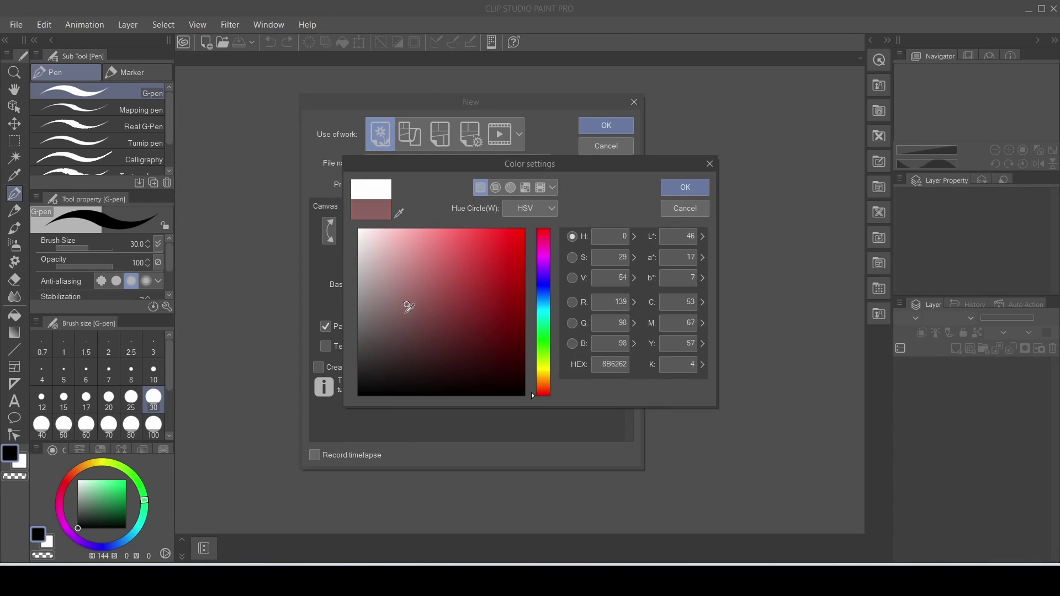
{"action": "left_click", "coordinate": [684, 208]}
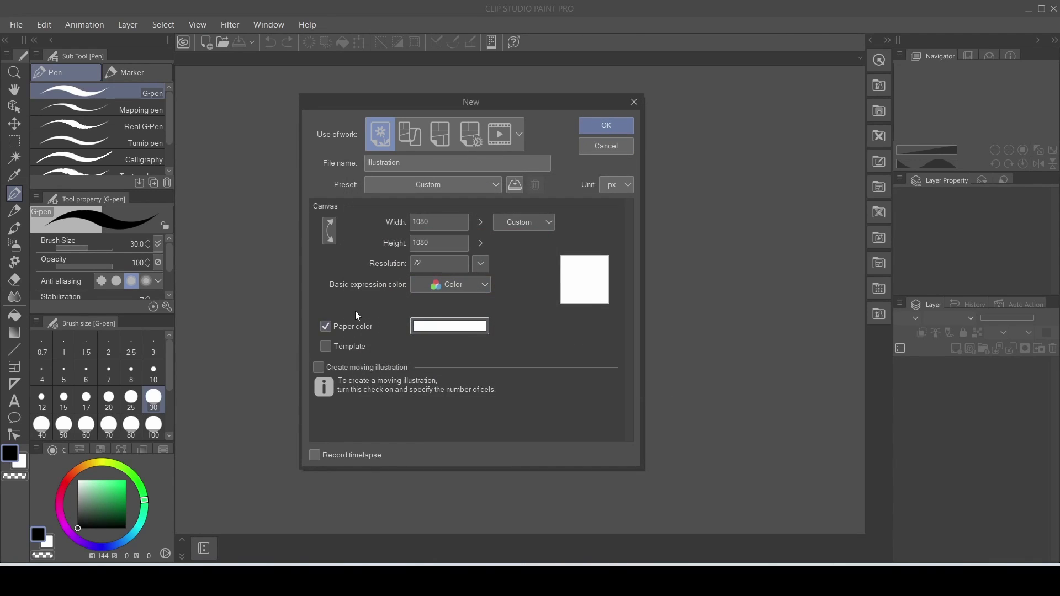
{"action": "left_click", "coordinate": [441, 330]}
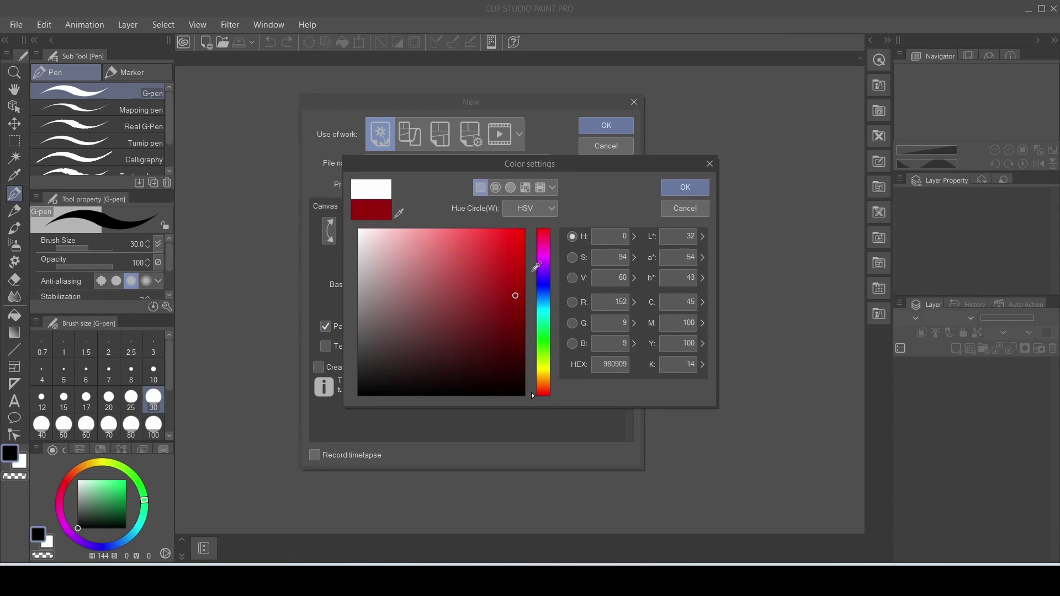
{"action": "left_click_drag", "start_coordinate": [338, 370], "coordinate": [331, 210]}
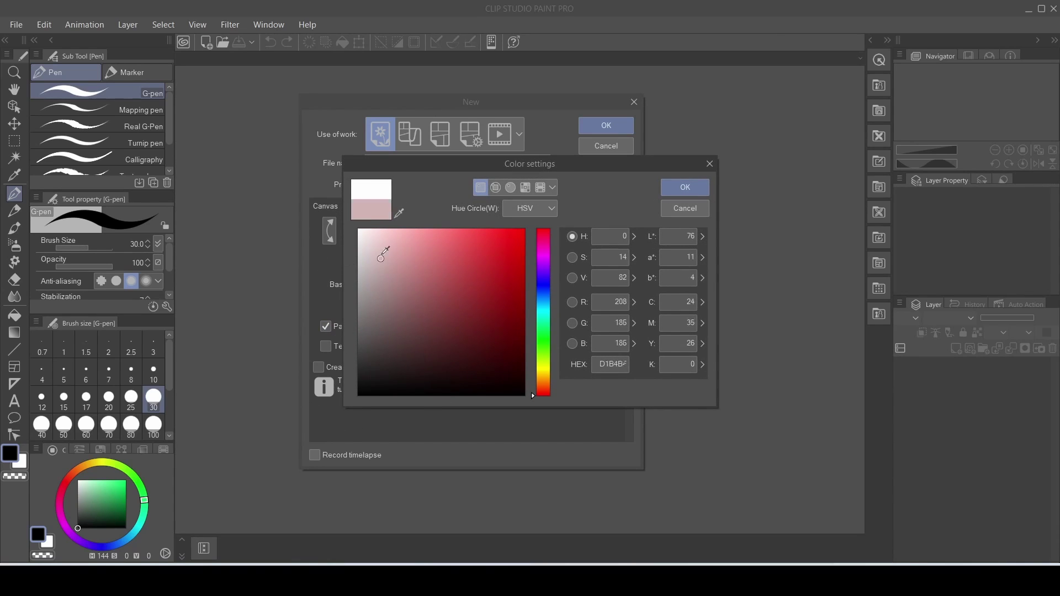
{"action": "left_click", "coordinate": [684, 187]}
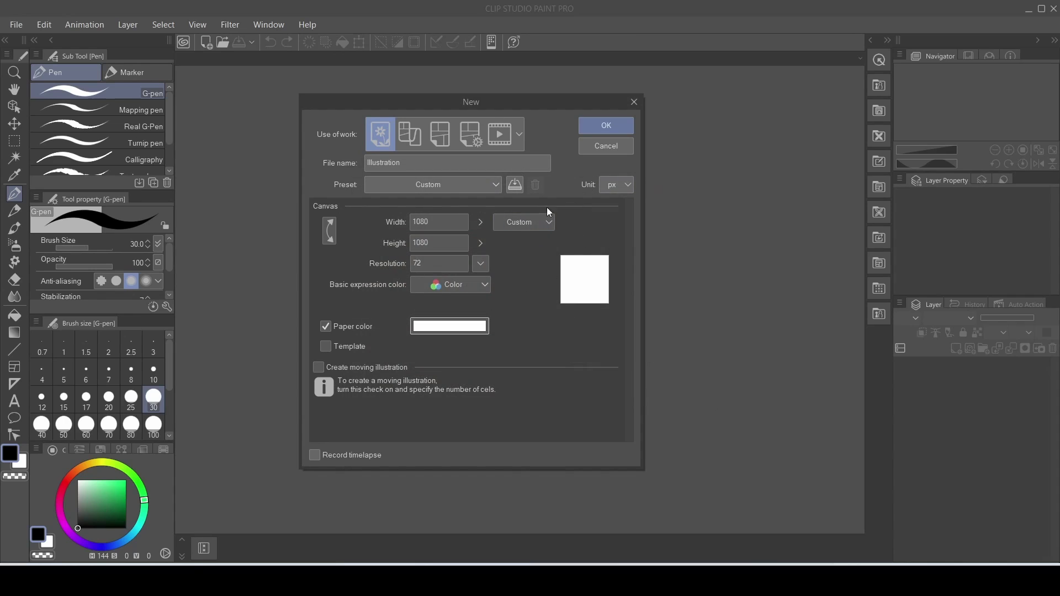
{"action": "left_click", "coordinate": [605, 124]}
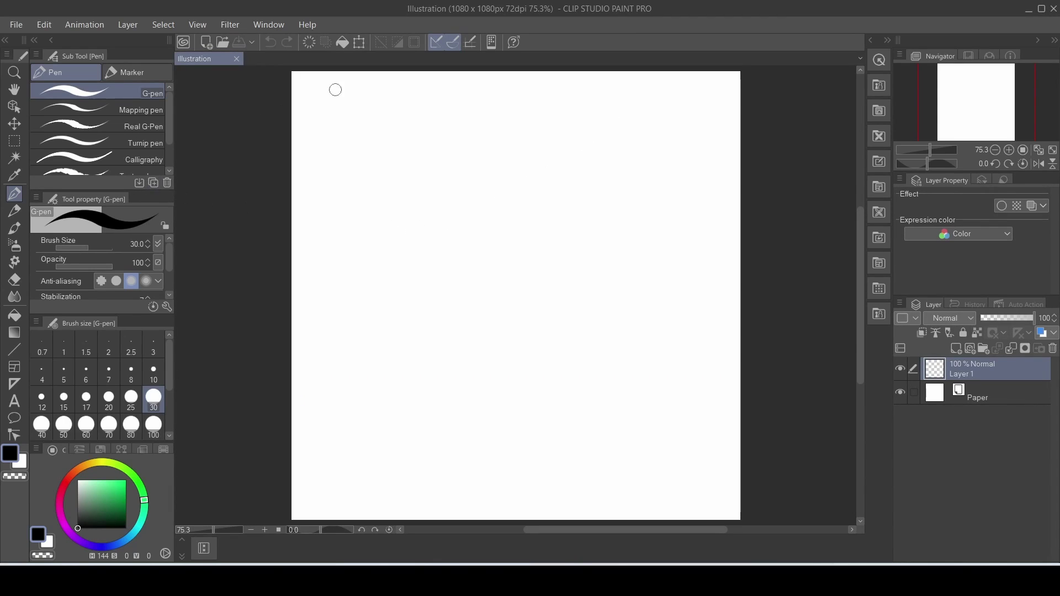
Try the G-pen at size 30 with several freehand strokes, including a small star, undoing each one.
{"action": "mouse_move", "coordinate": [414, 122]}
{"action": "left_mouse_down"}
{"action": "mouse_move", "coordinate": [372, 137]}
{"action": "mouse_move", "coordinate": [402, 171]}
{"action": "mouse_move", "coordinate": [425, 128]}
{"action": "left_mouse_up"}
{"action": "key", "text": "ctrl+z"}
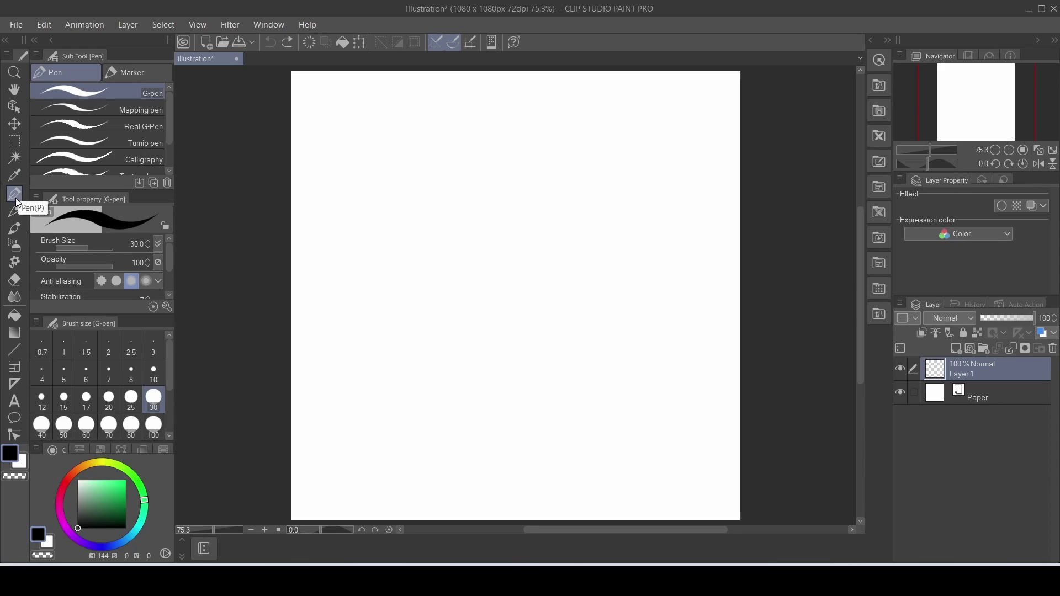
{"action": "mouse_move", "coordinate": [349, 117]}
{"action": "left_mouse_down"}
{"action": "mouse_move", "coordinate": [353, 161]}
{"action": "mouse_move", "coordinate": [321, 118]}
{"action": "left_mouse_up"}
{"action": "key", "text": "ctrl+z"}
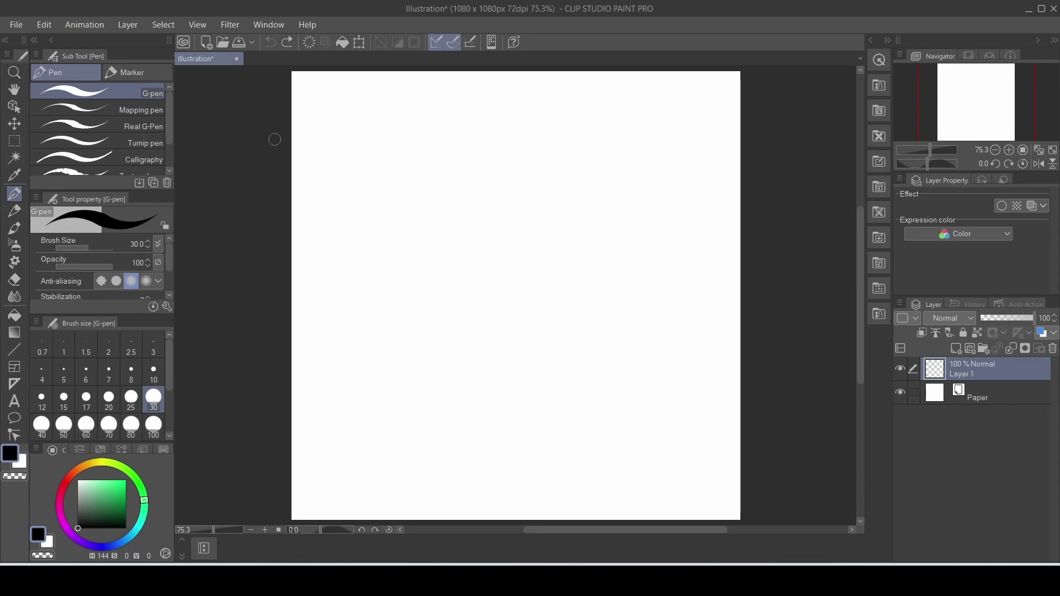
{"action": "left_click", "coordinate": [15, 279]}
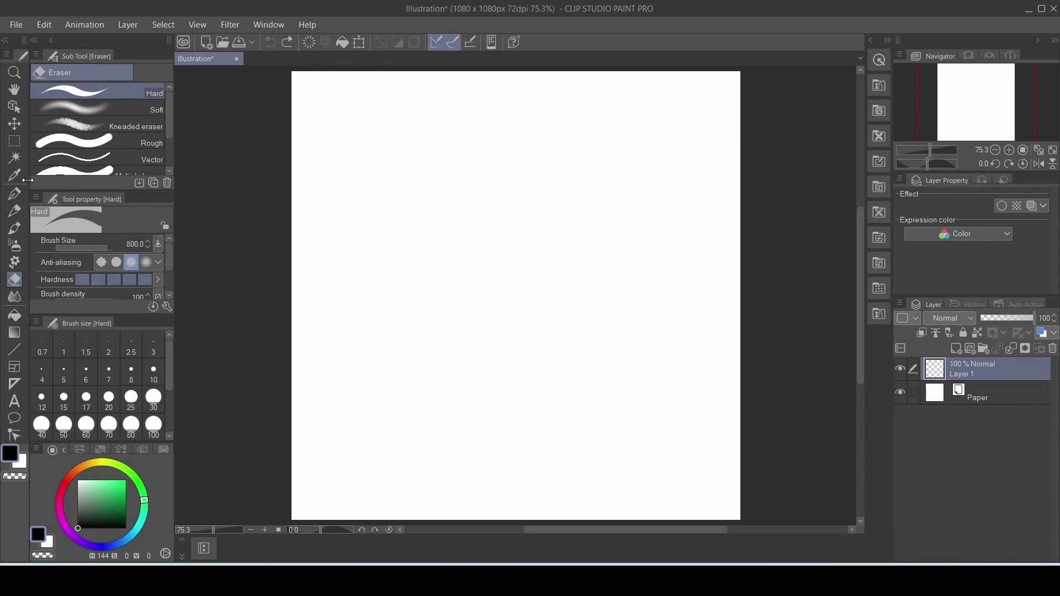
{"action": "left_click", "coordinate": [15, 193]}
{"action": "left_click_drag", "start_coordinate": [340, 149], "coordinate": [324, 161]}
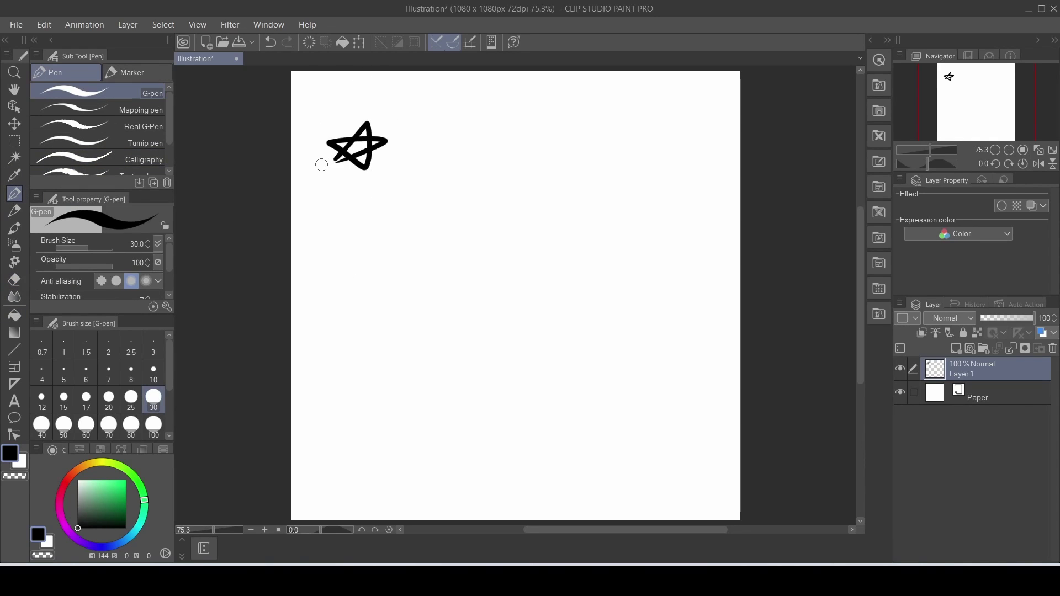
{"action": "key", "text": "ctrl+z"}
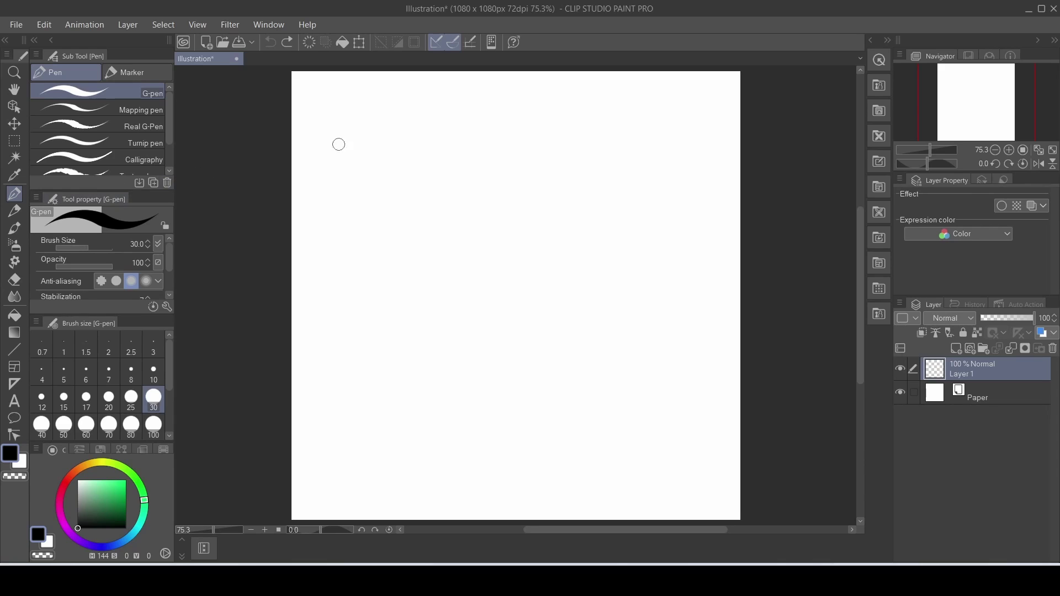
{"action": "mouse_move", "coordinate": [325, 226]}
{"action": "left_mouse_down"}
{"action": "mouse_move", "coordinate": [382, 171]}
{"action": "mouse_move", "coordinate": [360, 226]}
{"action": "mouse_move", "coordinate": [439, 277]}
{"action": "mouse_move", "coordinate": [349, 214]}
{"action": "left_mouse_up"}
{"action": "key", "text": "ctrl+z"}
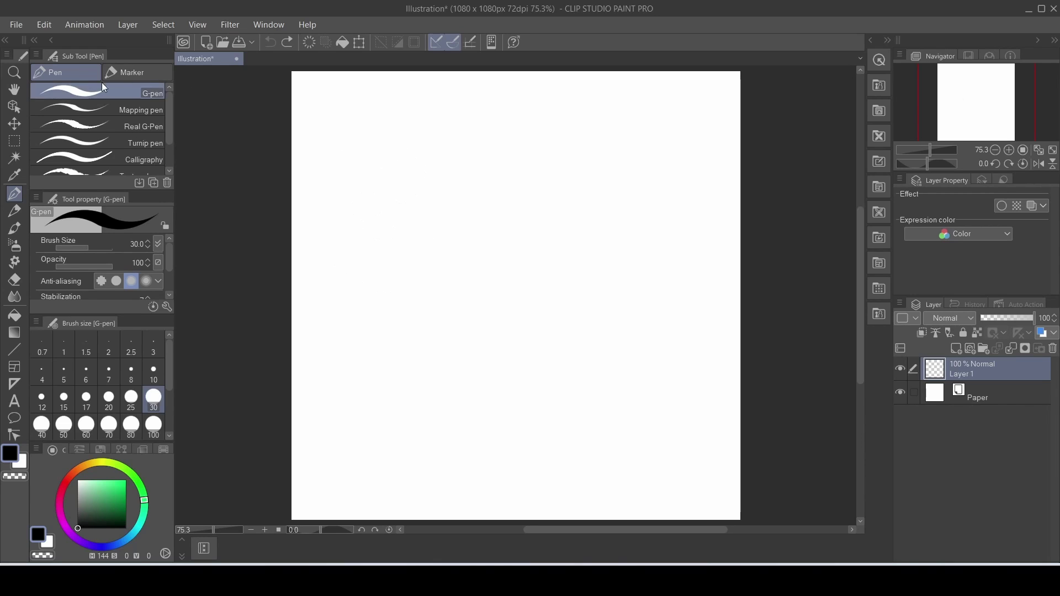
Test the Mapping pen and the Real G-Pen with a freehand stroke each, undoing both strokes.
{"action": "left_click", "coordinate": [153, 115]}
{"action": "left_click_drag", "start_coordinate": [413, 197], "coordinate": [400, 196]}
{"action": "key", "text": "ctrl+z"}
{"action": "left_click", "coordinate": [143, 126]}
{"action": "mouse_move", "coordinate": [367, 235]}
{"action": "left_mouse_down"}
{"action": "mouse_move", "coordinate": [437, 186]}
{"action": "mouse_move", "coordinate": [542, 197]}
{"action": "mouse_move", "coordinate": [455, 204]}
{"action": "mouse_move", "coordinate": [462, 259]}
{"action": "mouse_move", "coordinate": [383, 291]}
{"action": "left_mouse_up"}
{"action": "key", "text": "ctrl+z"}
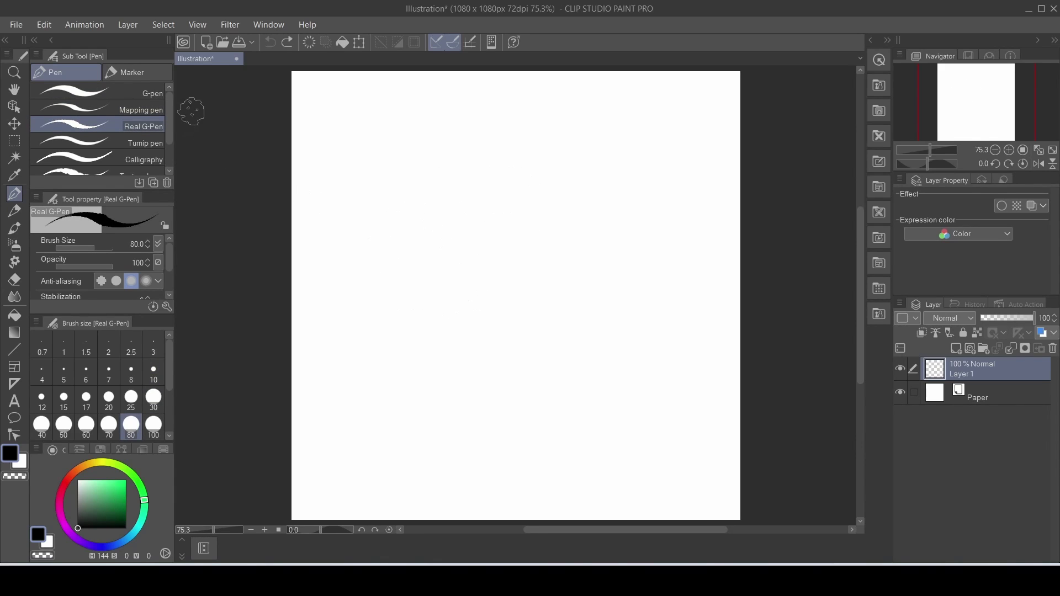
{"action": "left_click_drag", "start_coordinate": [168, 122], "coordinate": [164, 162]}
{"action": "scroll", "coordinate": [165, 163], "scroll_direction": "up", "scroll_amount": 2}
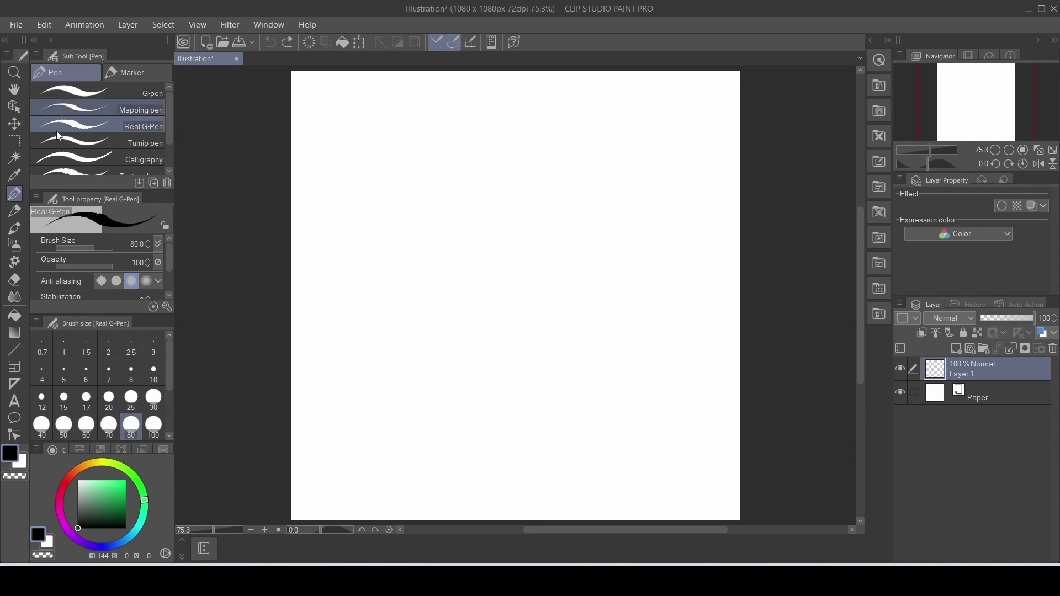
{"action": "scroll", "coordinate": [162, 119], "scroll_direction": "down", "scroll_amount": 2}
{"action": "scroll", "coordinate": [168, 100], "scroll_direction": "up", "scroll_amount": 2}
{"action": "scroll", "coordinate": [155, 105], "scroll_direction": "down", "scroll_amount": 2}
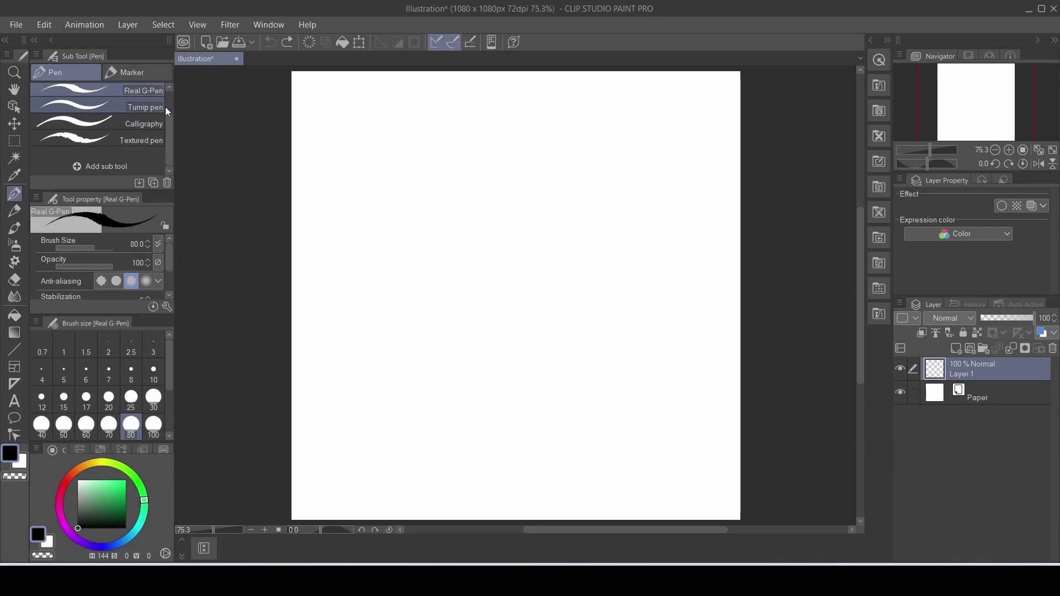
Test the Milli pen marker with a large S-shaped stroke and undo it.
{"action": "left_click", "coordinate": [140, 71]}
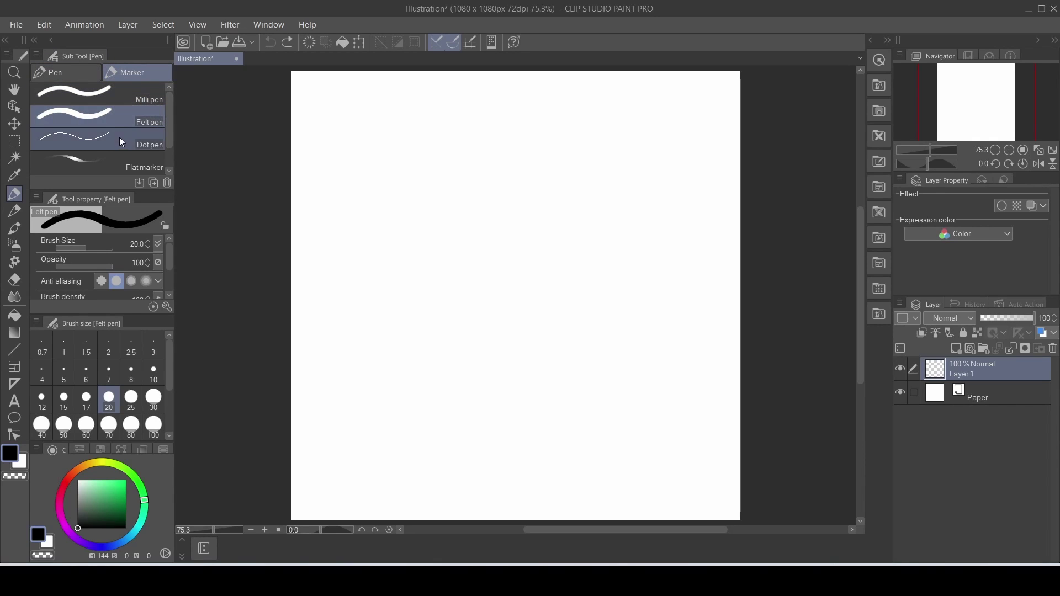
{"action": "left_click", "coordinate": [119, 135]}
{"action": "left_click", "coordinate": [144, 96]}
{"action": "mouse_move", "coordinate": [451, 164]}
{"action": "left_mouse_down"}
{"action": "mouse_move", "coordinate": [431, 206]}
{"action": "mouse_move", "coordinate": [368, 268]}
{"action": "left_mouse_up"}
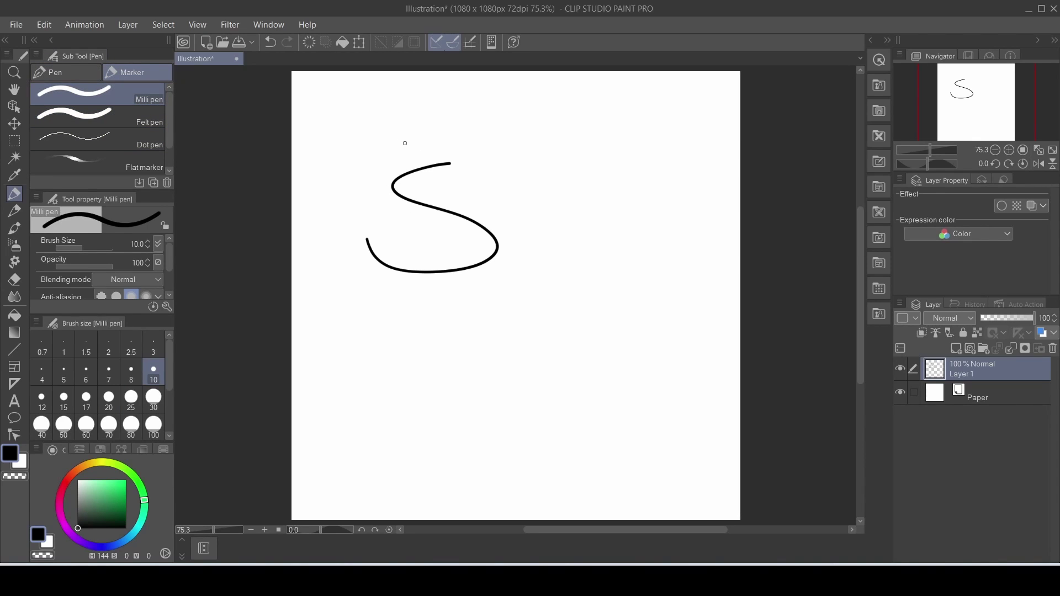
{"action": "key", "text": "ctrl+z"}
Draw a figure-eight with the Real G-Pen at opacity 100 and another below it at opacity 10.
{"action": "left_click", "coordinate": [81, 69]}
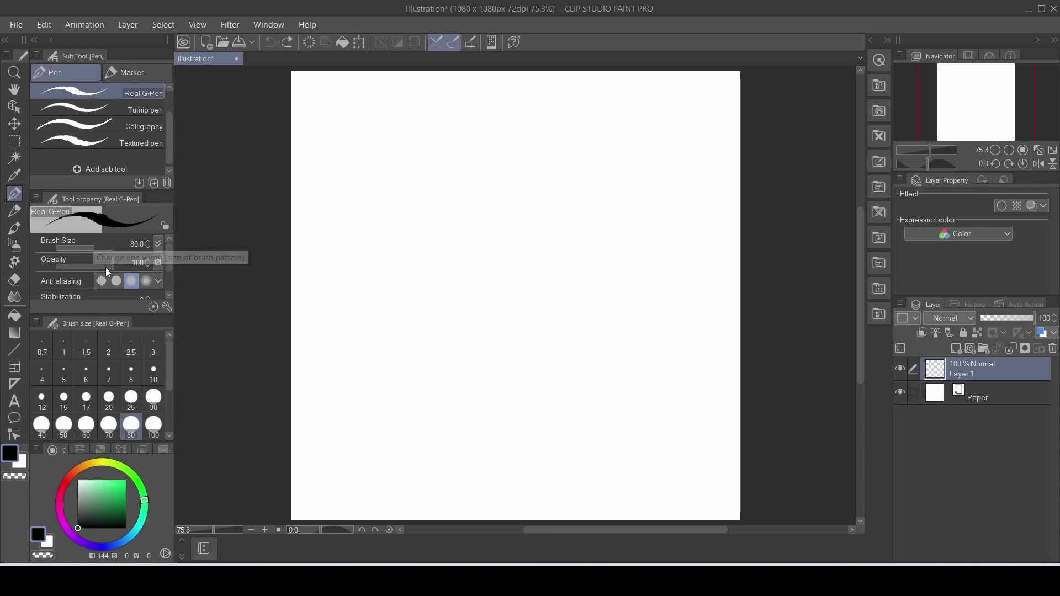
{"action": "mouse_move", "coordinate": [458, 112]}
{"action": "left_mouse_down"}
{"action": "mouse_move", "coordinate": [436, 111]}
{"action": "mouse_move", "coordinate": [414, 243]}
{"action": "mouse_move", "coordinate": [359, 130]}
{"action": "left_mouse_up"}
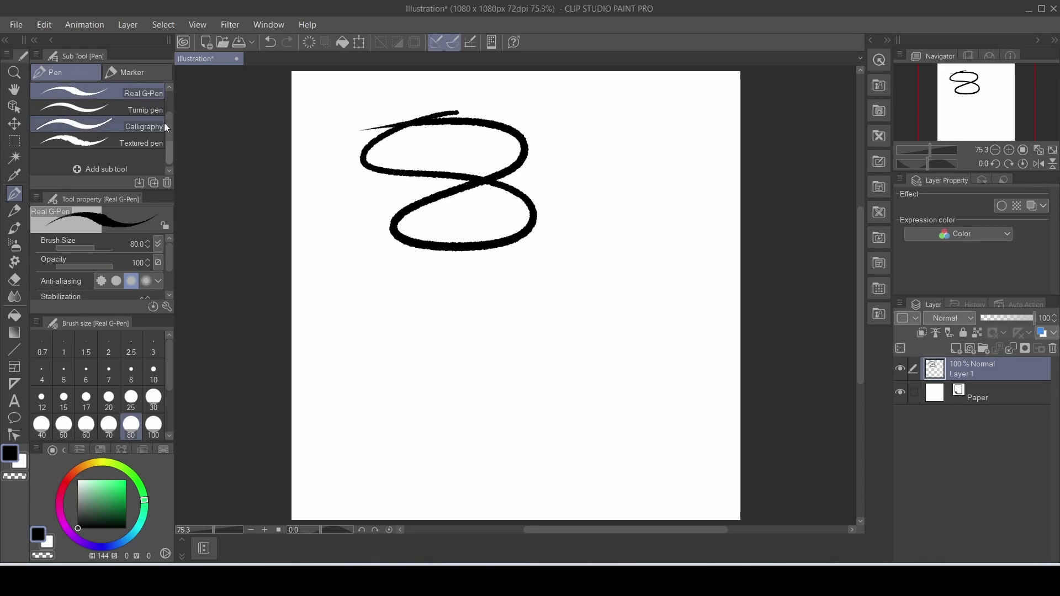
{"action": "left_click_drag", "start_coordinate": [112, 267], "coordinate": [58, 266]}
{"action": "mouse_move", "coordinate": [511, 345]}
{"action": "left_mouse_down"}
{"action": "mouse_move", "coordinate": [400, 367]}
{"action": "mouse_move", "coordinate": [499, 378]}
{"action": "mouse_move", "coordinate": [491, 337]}
{"action": "left_mouse_up"}
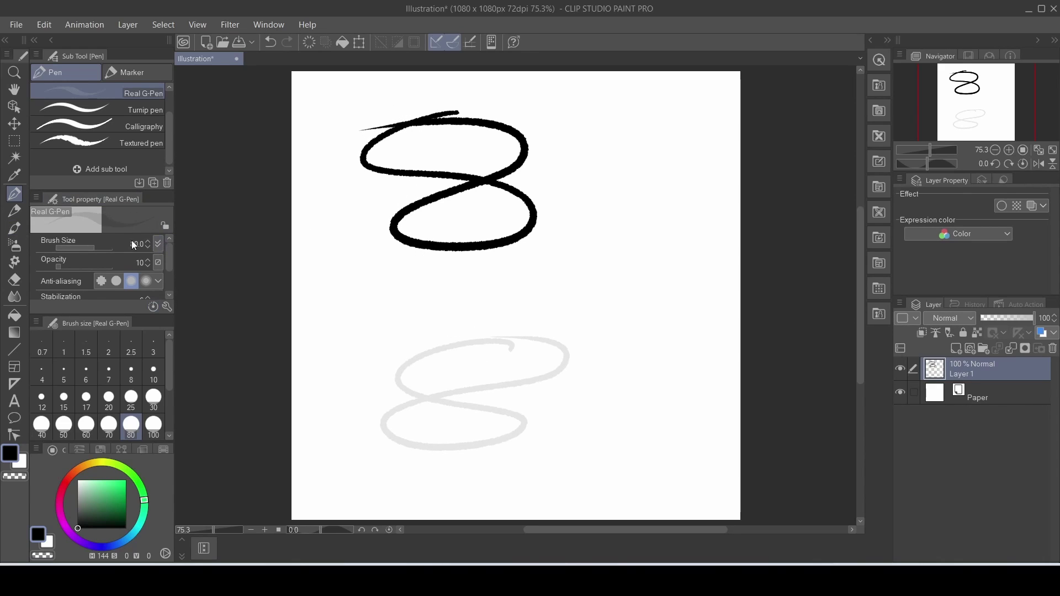
Set the Real G-Pen to opacity 100 and brush size 123, and switch to the G-pen.
{"action": "mouse_move", "coordinate": [79, 265]}
{"action": "left_mouse_down"}
{"action": "mouse_move", "coordinate": [126, 269]}
{"action": "mouse_move", "coordinate": [64, 246]}
{"action": "mouse_move", "coordinate": [129, 258]}
{"action": "mouse_move", "coordinate": [73, 263]}
{"action": "mouse_move", "coordinate": [99, 271]}
{"action": "left_mouse_up"}
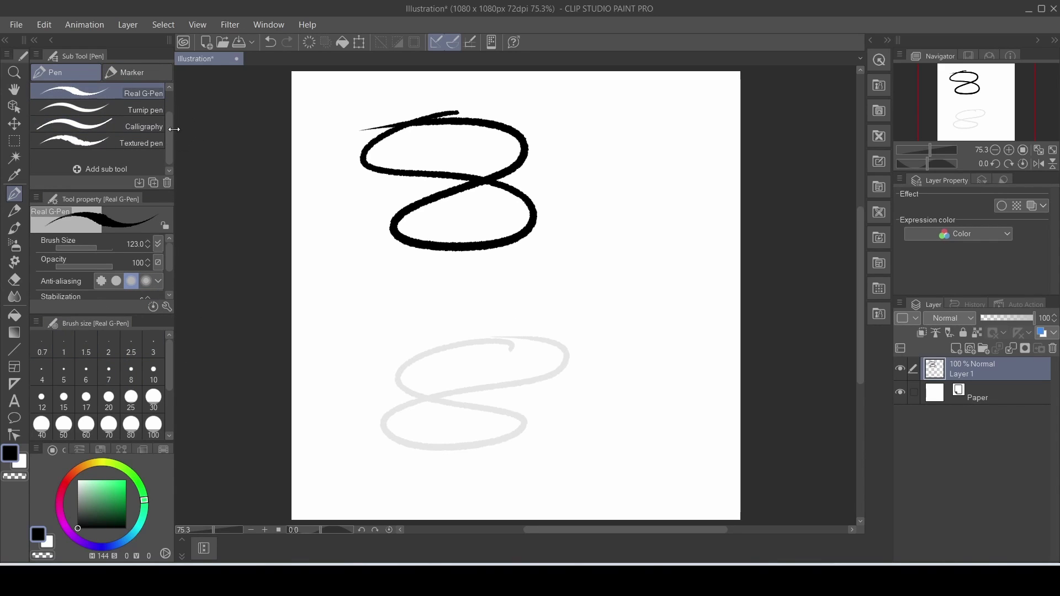
{"action": "mouse_move", "coordinate": [174, 130]}
{"action": "left_mouse_down"}
{"action": "mouse_move", "coordinate": [160, 131]}
{"action": "mouse_move", "coordinate": [177, 126]}
{"action": "left_mouse_up"}
{"action": "scroll", "coordinate": [158, 103], "scroll_direction": "up", "scroll_amount": 2}
{"action": "left_click", "coordinate": [127, 93]}
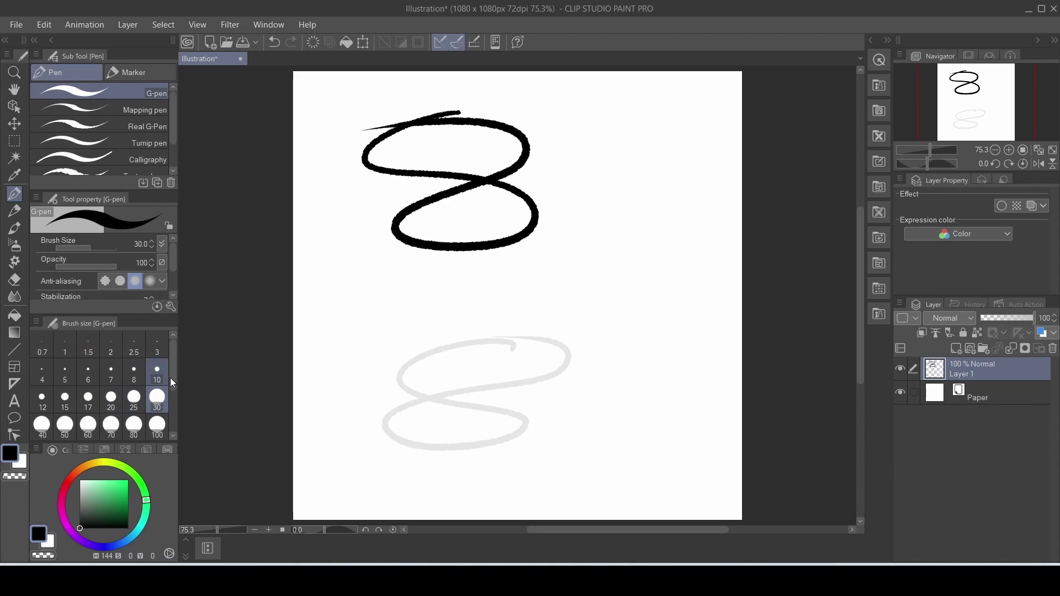
Cover the whole canvas in black with the G-pen at brush size 2000.
{"action": "mouse_move", "coordinate": [172, 376]}
{"action": "left_mouse_down"}
{"action": "mouse_move", "coordinate": [172, 428]}
{"action": "mouse_move", "coordinate": [170, 333]}
{"action": "mouse_move", "coordinate": [171, 432]}
{"action": "mouse_move", "coordinate": [165, 337]}
{"action": "mouse_move", "coordinate": [151, 448]}
{"action": "mouse_move", "coordinate": [159, 383]}
{"action": "left_mouse_up"}
{"action": "scroll", "coordinate": [161, 387], "scroll_direction": "down", "scroll_amount": 5}
{"action": "left_click", "coordinate": [111, 425]}
{"action": "mouse_move", "coordinate": [441, 298]}
{"action": "left_mouse_down"}
{"action": "mouse_move", "coordinate": [419, 310]}
{"action": "mouse_move", "coordinate": [314, 179]}
{"action": "mouse_move", "coordinate": [552, 442]}
{"action": "mouse_move", "coordinate": [701, 398]}
{"action": "left_mouse_up"}
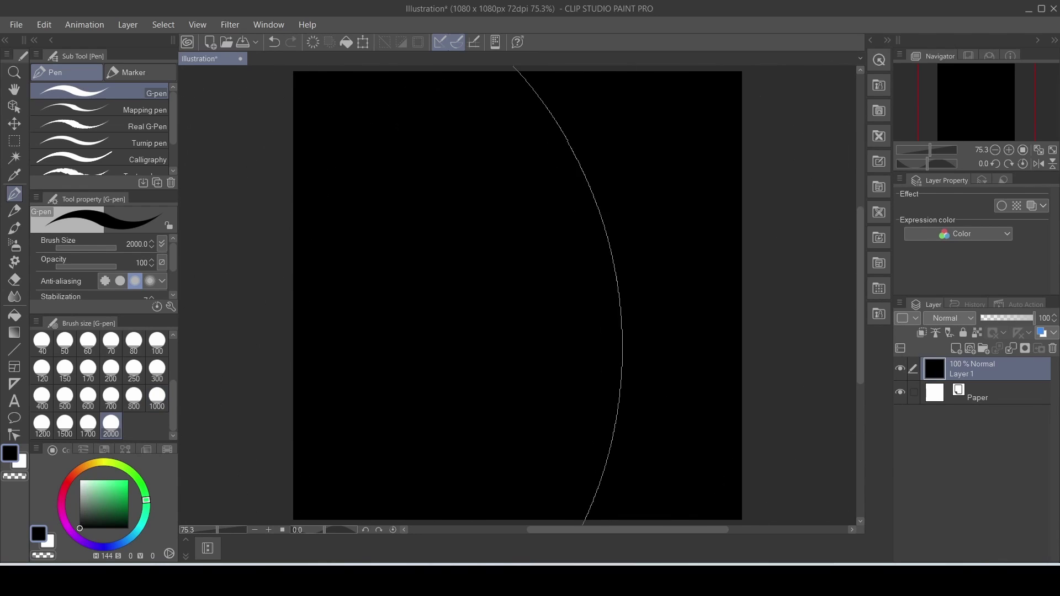
Set the G-pen to brush size 30 and white, and test it with a figure-eight stroke, undoing the stroke.
{"action": "scroll", "coordinate": [165, 400], "scroll_direction": "up", "scroll_amount": 5}
{"action": "left_click", "coordinate": [158, 397]}
{"action": "left_click", "coordinate": [80, 480]}
{"action": "mouse_move", "coordinate": [490, 198]}
{"action": "left_mouse_down"}
{"action": "mouse_move", "coordinate": [455, 304]}
{"action": "mouse_move", "coordinate": [470, 434]}
{"action": "mouse_move", "coordinate": [615, 196]}
{"action": "mouse_move", "coordinate": [412, 255]}
{"action": "left_mouse_up"}
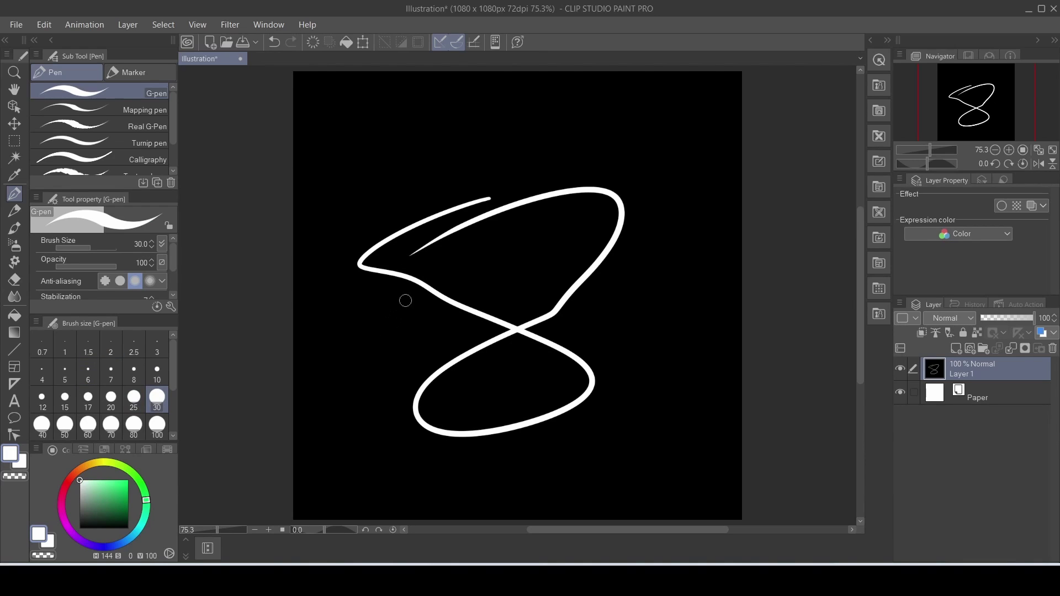
{"action": "key", "text": "ctrl+z"}
Draw a white triangle and a four-sided shape beside each other on the black canvas, with a circle below them.
{"action": "mouse_move", "coordinate": [438, 154]}
{"action": "left_mouse_down"}
{"action": "mouse_move", "coordinate": [462, 232]}
{"action": "mouse_move", "coordinate": [440, 157]}
{"action": "left_mouse_up"}
{"action": "mouse_move", "coordinate": [524, 163]}
{"action": "left_mouse_down"}
{"action": "mouse_move", "coordinate": [518, 182]}
{"action": "mouse_move", "coordinate": [575, 165]}
{"action": "mouse_move", "coordinate": [523, 163]}
{"action": "left_mouse_up"}
{"action": "left_click_drag", "start_coordinate": [469, 267], "coordinate": [439, 270]}
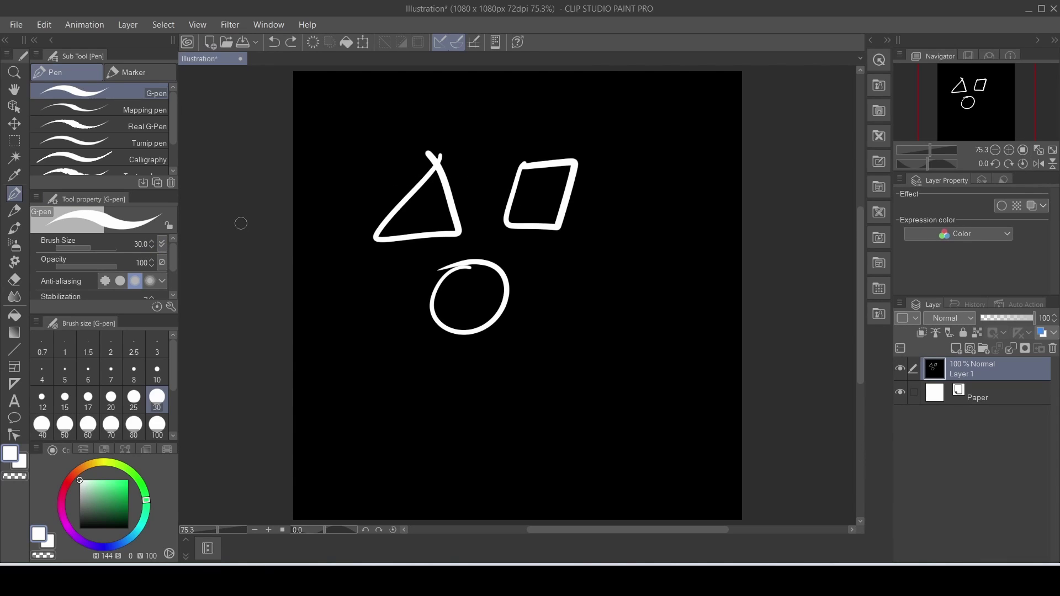
Erase a wavy line above and across the triangle's tip with the Hard eraser at brush size 30.
{"action": "left_click", "coordinate": [14, 279]}
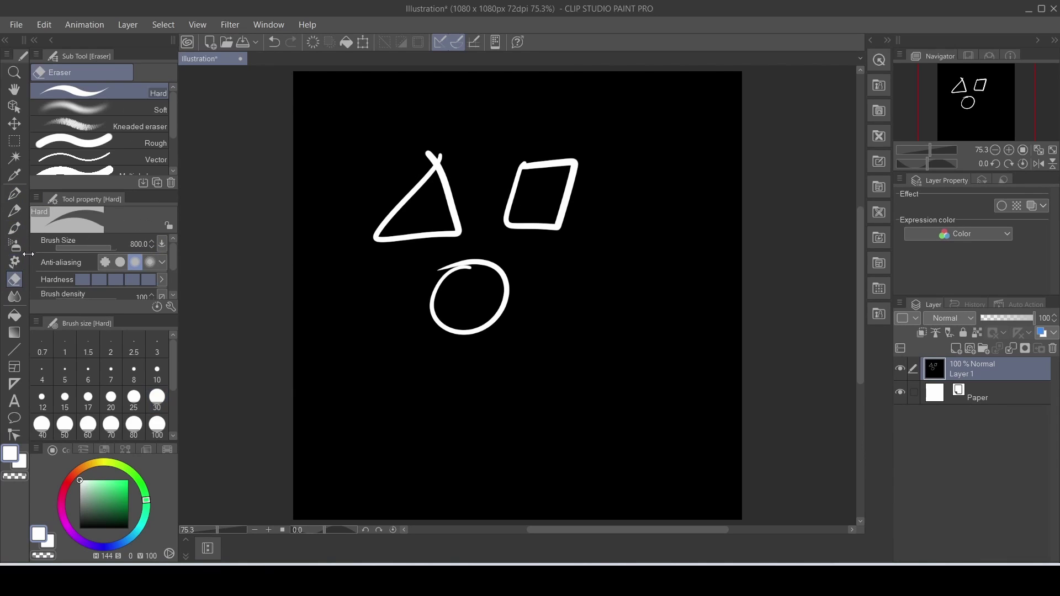
{"action": "left_click", "coordinate": [157, 397]}
{"action": "mouse_move", "coordinate": [394, 83]}
{"action": "left_mouse_down"}
{"action": "mouse_move", "coordinate": [352, 145]}
{"action": "mouse_move", "coordinate": [492, 119]}
{"action": "mouse_move", "coordinate": [336, 193]}
{"action": "left_mouse_up"}
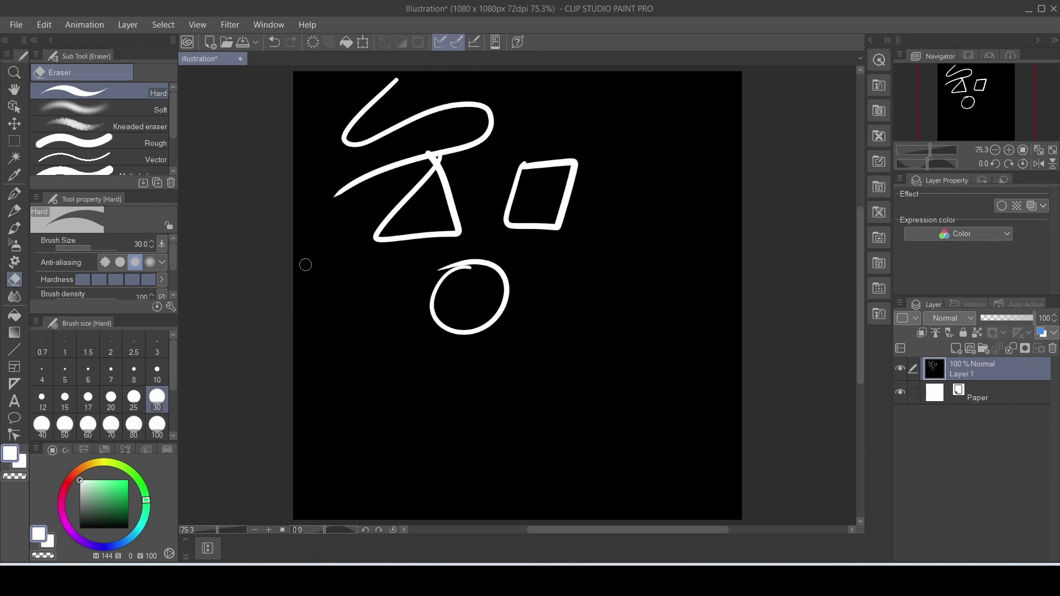
Undo the wavy Hard eraser line and test the Soft eraser with two strokes, undoing each.
{"action": "key", "text": "ctrl+z"}
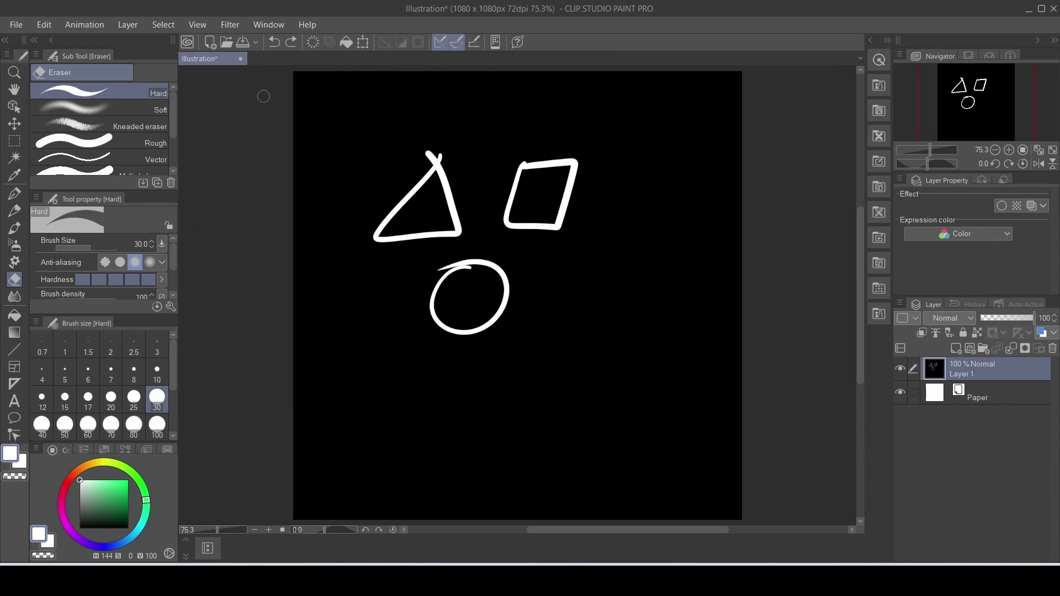
{"action": "left_click", "coordinate": [138, 110]}
{"action": "mouse_move", "coordinate": [343, 99]}
{"action": "left_mouse_down"}
{"action": "mouse_move", "coordinate": [303, 135]}
{"action": "mouse_move", "coordinate": [351, 120]}
{"action": "mouse_move", "coordinate": [310, 117]}
{"action": "left_mouse_up"}
{"action": "key", "text": "ctrl+z"}
{"action": "mouse_move", "coordinate": [379, 105]}
{"action": "left_mouse_down"}
{"action": "mouse_move", "coordinate": [351, 125]}
{"action": "mouse_move", "coordinate": [353, 160]}
{"action": "left_mouse_up"}
{"action": "key", "text": "ctrl+z"}
Test the Kneaded eraser with a stroke near the canvas's upper corner and undo it.
{"action": "left_click", "coordinate": [126, 125]}
{"action": "mouse_move", "coordinate": [299, 92]}
{"action": "left_mouse_down"}
{"action": "mouse_move", "coordinate": [340, 122]}
{"action": "mouse_move", "coordinate": [334, 157]}
{"action": "mouse_move", "coordinate": [387, 109]}
{"action": "mouse_move", "coordinate": [367, 130]}
{"action": "mouse_move", "coordinate": [334, 135]}
{"action": "left_mouse_up"}
{"action": "key", "text": "ctrl+z"}
{"action": "mouse_move", "coordinate": [170, 127]}
{"action": "left_mouse_down"}
{"action": "mouse_move", "coordinate": [170, 150]}
{"action": "mouse_move", "coordinate": [177, 104]}
{"action": "mouse_move", "coordinate": [167, 122]}
{"action": "left_mouse_up"}
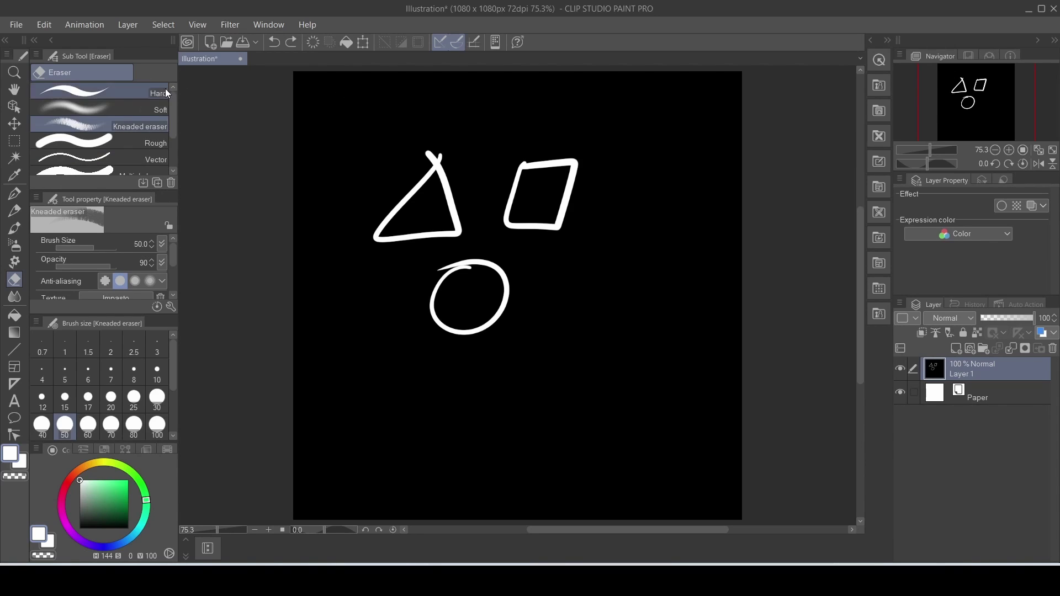
Set the Kneaded eraser's brush size to 2000.
{"action": "mouse_move", "coordinate": [173, 369]}
{"action": "left_mouse_down"}
{"action": "mouse_move", "coordinate": [179, 336]}
{"action": "mouse_move", "coordinate": [168, 439]}
{"action": "left_mouse_up"}
{"action": "scroll", "coordinate": [171, 393], "scroll_direction": "up", "scroll_amount": 3}
{"action": "scroll", "coordinate": [171, 409], "scroll_direction": "down", "scroll_amount": 3}
{"action": "left_click", "coordinate": [113, 425]}
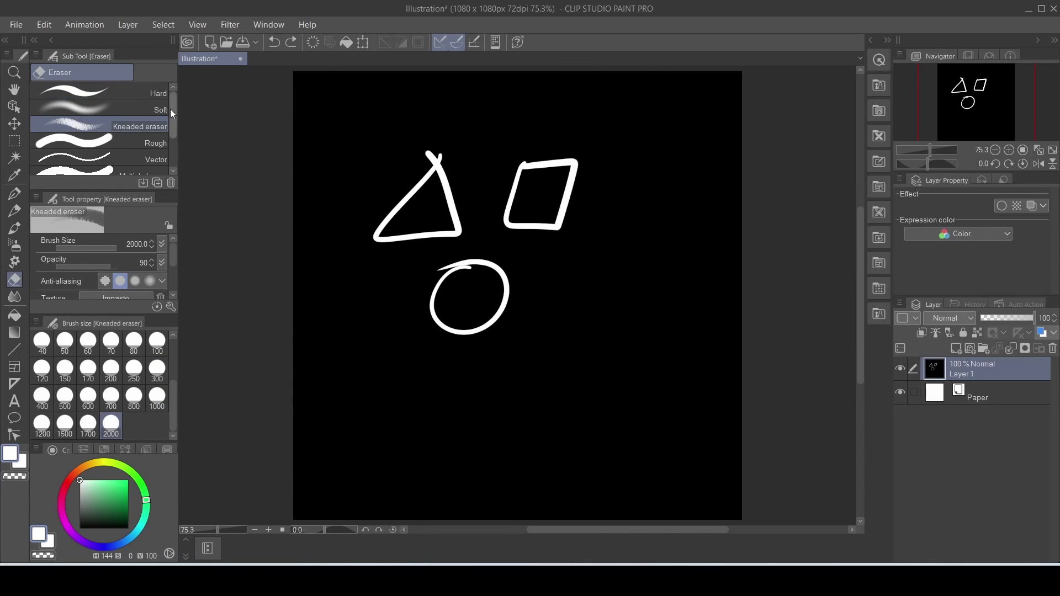
Erase everything on the canvas with the Hard eraser at brush size 2000.
{"action": "left_click", "coordinate": [153, 97]}
{"action": "mouse_move", "coordinate": [378, 112]}
{"action": "left_mouse_down"}
{"action": "mouse_move", "coordinate": [322, 158]}
{"action": "mouse_move", "coordinate": [482, 152]}
{"action": "mouse_move", "coordinate": [293, 237]}
{"action": "left_mouse_up"}
{"action": "left_click", "coordinate": [111, 425]}
{"action": "mouse_move", "coordinate": [294, 284]}
{"action": "left_mouse_down"}
{"action": "mouse_move", "coordinate": [331, 232]}
{"action": "mouse_move", "coordinate": [627, 142]}
{"action": "mouse_move", "coordinate": [270, 469]}
{"action": "mouse_move", "coordinate": [293, 470]}
{"action": "left_mouse_up"}
Select the Pencil sub tool and set the drawing color to black.
{"action": "left_click", "coordinate": [14, 193]}
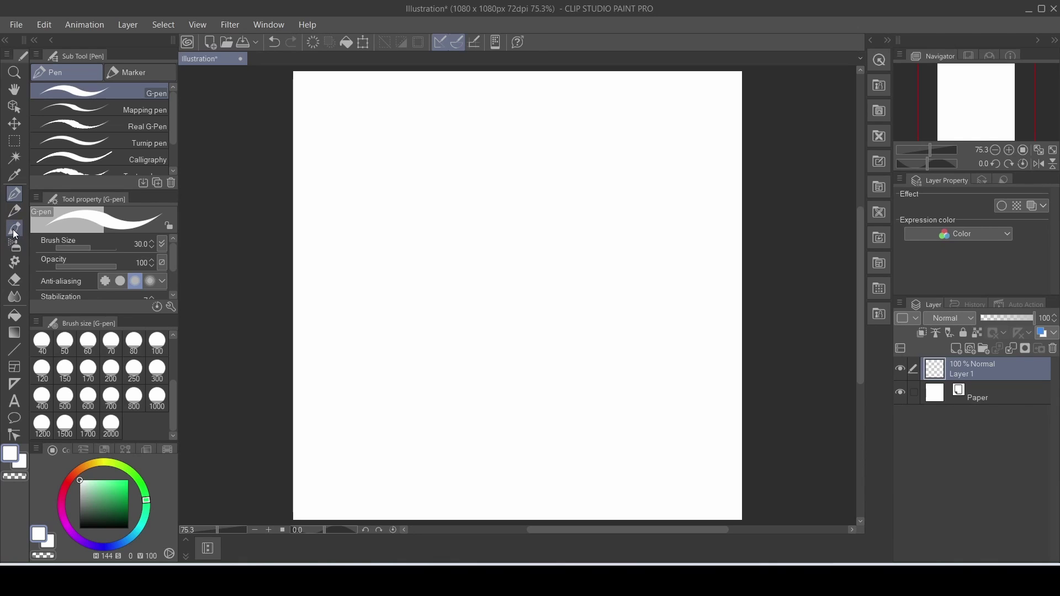
{"action": "left_click", "coordinate": [16, 213]}
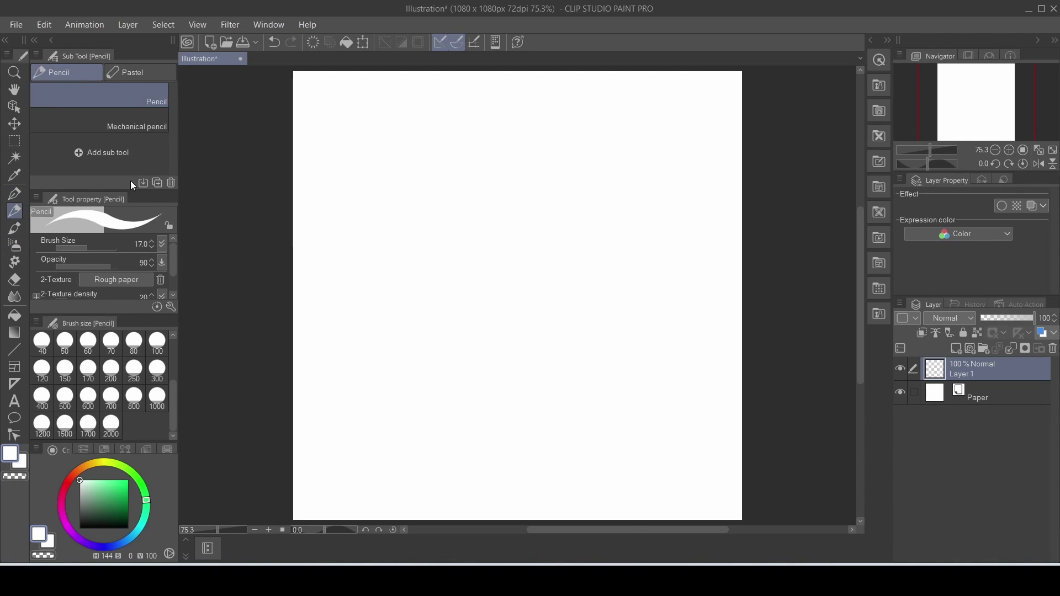
{"action": "left_click", "coordinate": [79, 545]}
Sketch a triangle, an oval, a four-sided shape and an open polygon with the Pencil at size 17, undoing them all.
{"action": "mouse_move", "coordinate": [486, 147]}
{"action": "left_mouse_down"}
{"action": "mouse_move", "coordinate": [431, 160]}
{"action": "mouse_move", "coordinate": [525, 189]}
{"action": "mouse_move", "coordinate": [400, 175]}
{"action": "left_mouse_up"}
{"action": "key", "text": "ctrl+z"}
{"action": "left_click_drag", "start_coordinate": [419, 130], "coordinate": [410, 149]}
{"action": "left_click_drag", "start_coordinate": [464, 214], "coordinate": [455, 149]}
{"action": "mouse_move", "coordinate": [444, 258]}
{"action": "left_mouse_down"}
{"action": "mouse_move", "coordinate": [396, 299]}
{"action": "mouse_move", "coordinate": [376, 244]}
{"action": "left_mouse_up"}
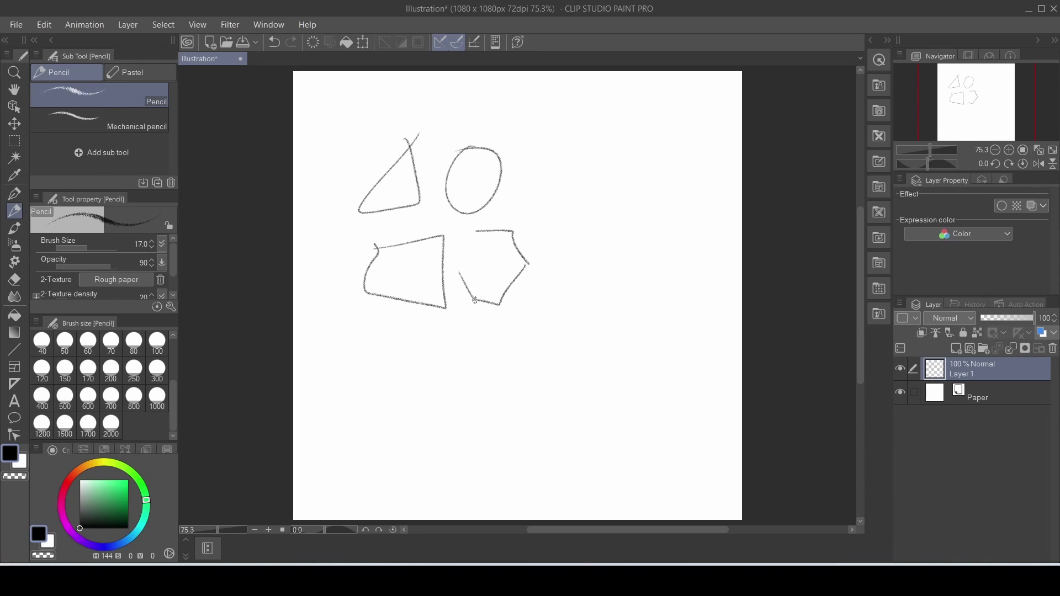
{"action": "key", "text": "ctrl+z"}
{"action": "key", "text": "ctrl+z"}
{"action": "key", "text": "ctrl+z"}
Switch between the Pastel and Pencil groups and try a Pencil stroke on the canvas, undoing it.
{"action": "left_click", "coordinate": [145, 72]}
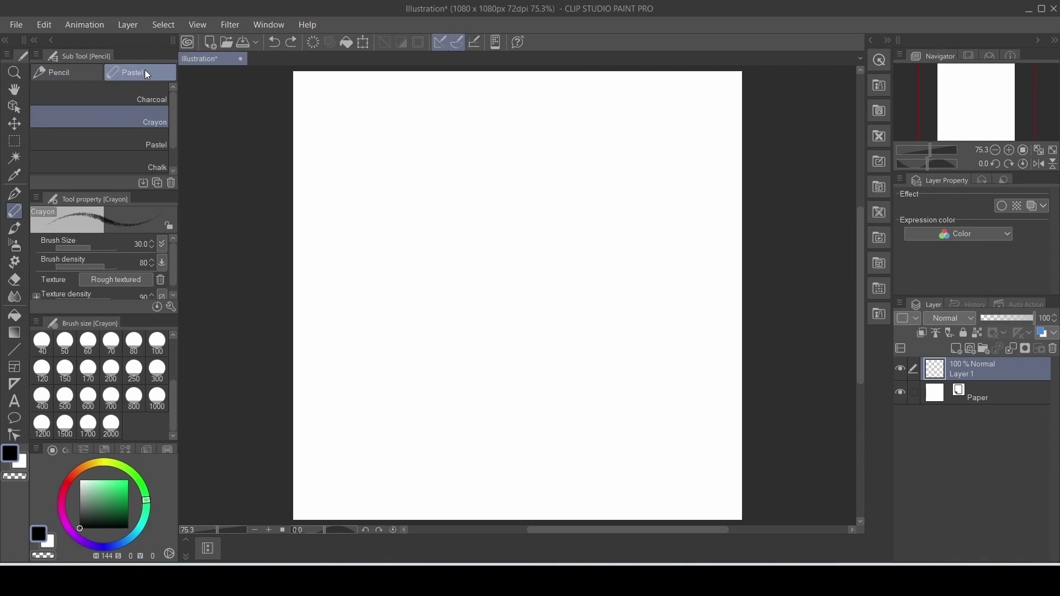
{"action": "left_click", "coordinate": [83, 74]}
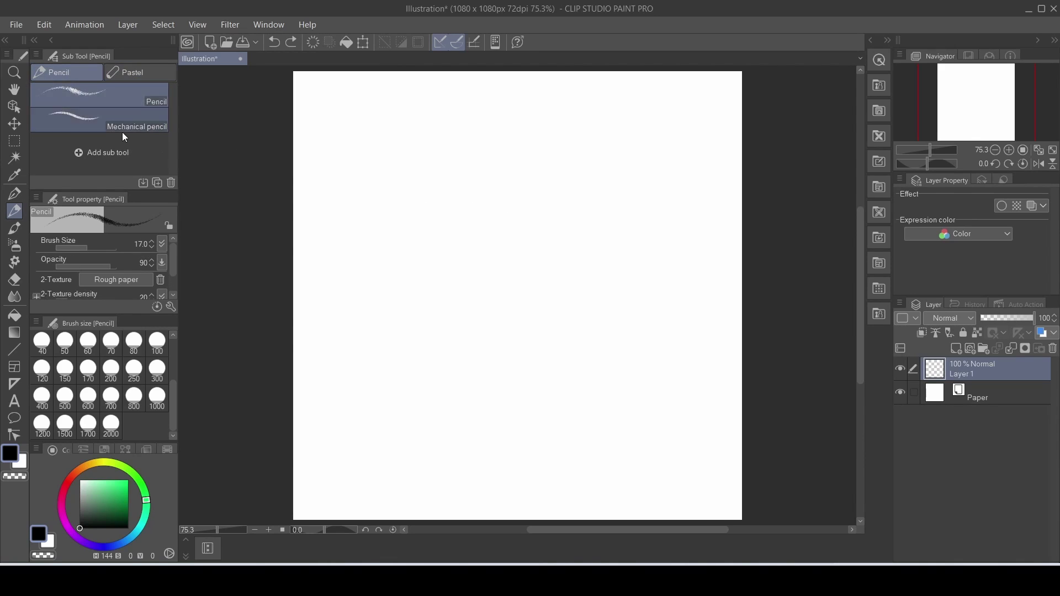
{"action": "left_click", "coordinate": [129, 75]}
{"action": "left_click", "coordinate": [74, 76]}
{"action": "left_click", "coordinate": [114, 71]}
{"action": "left_click", "coordinate": [95, 71]}
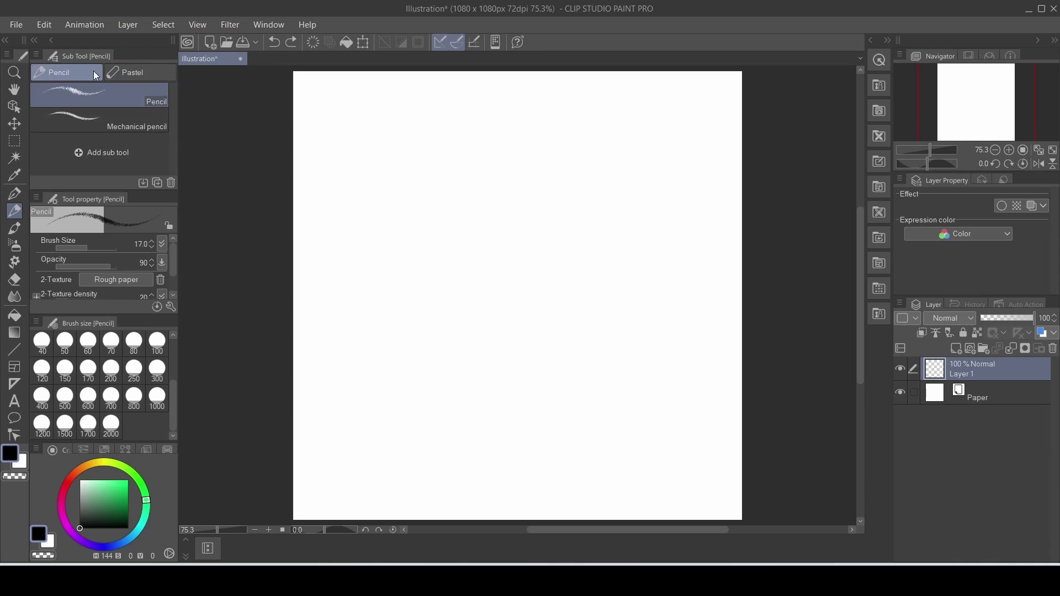
{"action": "key", "text": "ctrl+z"}
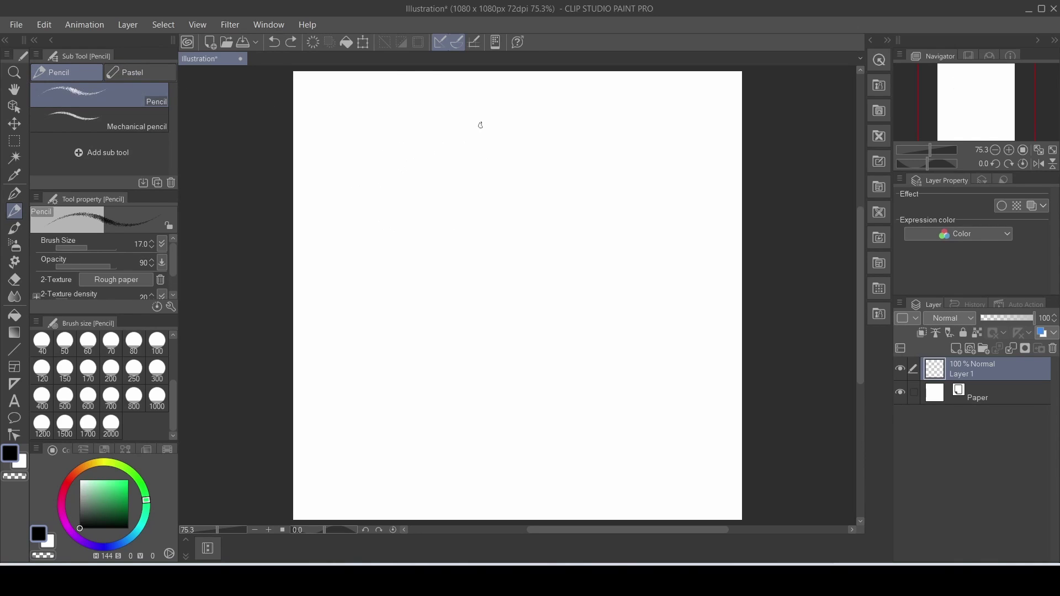
{"action": "key", "text": "ctrl+z"}
{"action": "left_click_drag", "start_coordinate": [396, 220], "coordinate": [439, 160]}
{"action": "key", "text": "ctrl+z"}
Paint overlapping black strokes with the Round watercolor brush at size 80 and undo them.
{"action": "left_click", "coordinate": [28, 228]}
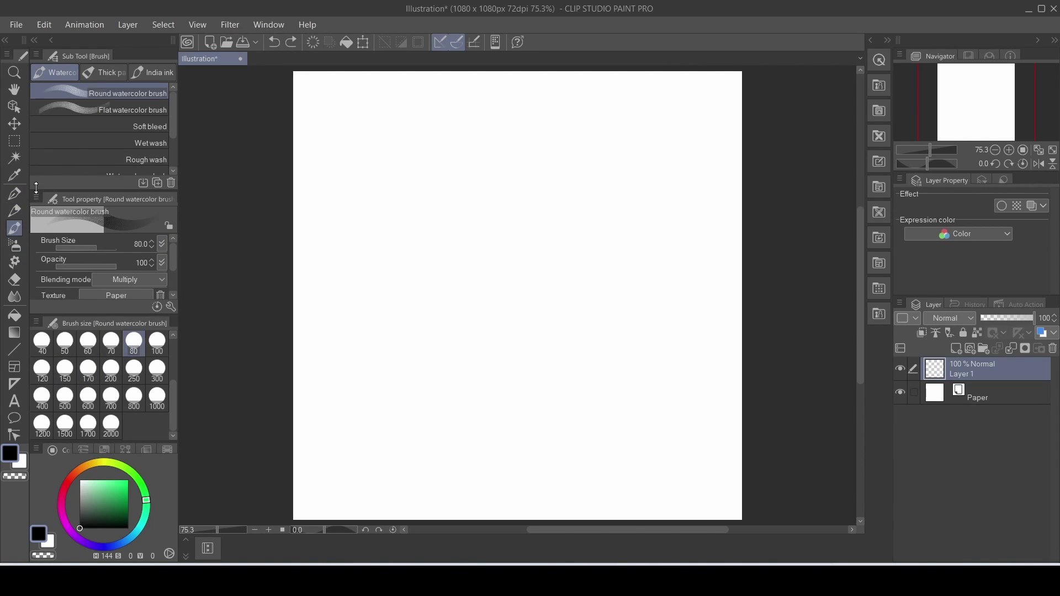
{"action": "mouse_move", "coordinate": [419, 72]}
{"action": "left_mouse_down"}
{"action": "mouse_move", "coordinate": [443, 163]}
{"action": "mouse_move", "coordinate": [421, 232]}
{"action": "mouse_move", "coordinate": [528, 140]}
{"action": "mouse_move", "coordinate": [429, 107]}
{"action": "mouse_move", "coordinate": [394, 145]}
{"action": "mouse_move", "coordinate": [423, 175]}
{"action": "mouse_move", "coordinate": [454, 180]}
{"action": "mouse_move", "coordinate": [469, 208]}
{"action": "mouse_move", "coordinate": [550, 266]}
{"action": "mouse_move", "coordinate": [480, 284]}
{"action": "mouse_move", "coordinate": [477, 269]}
{"action": "mouse_move", "coordinate": [457, 277]}
{"action": "mouse_move", "coordinate": [499, 229]}
{"action": "mouse_move", "coordinate": [487, 276]}
{"action": "mouse_move", "coordinate": [547, 228]}
{"action": "mouse_move", "coordinate": [563, 260]}
{"action": "mouse_move", "coordinate": [546, 249]}
{"action": "mouse_move", "coordinate": [578, 232]}
{"action": "mouse_move", "coordinate": [502, 272]}
{"action": "mouse_move", "coordinate": [516, 275]}
{"action": "mouse_move", "coordinate": [527, 267]}
{"action": "mouse_move", "coordinate": [501, 243]}
{"action": "mouse_move", "coordinate": [506, 271]}
{"action": "mouse_move", "coordinate": [475, 248]}
{"action": "mouse_move", "coordinate": [478, 283]}
{"action": "mouse_move", "coordinate": [521, 263]}
{"action": "left_mouse_up"}
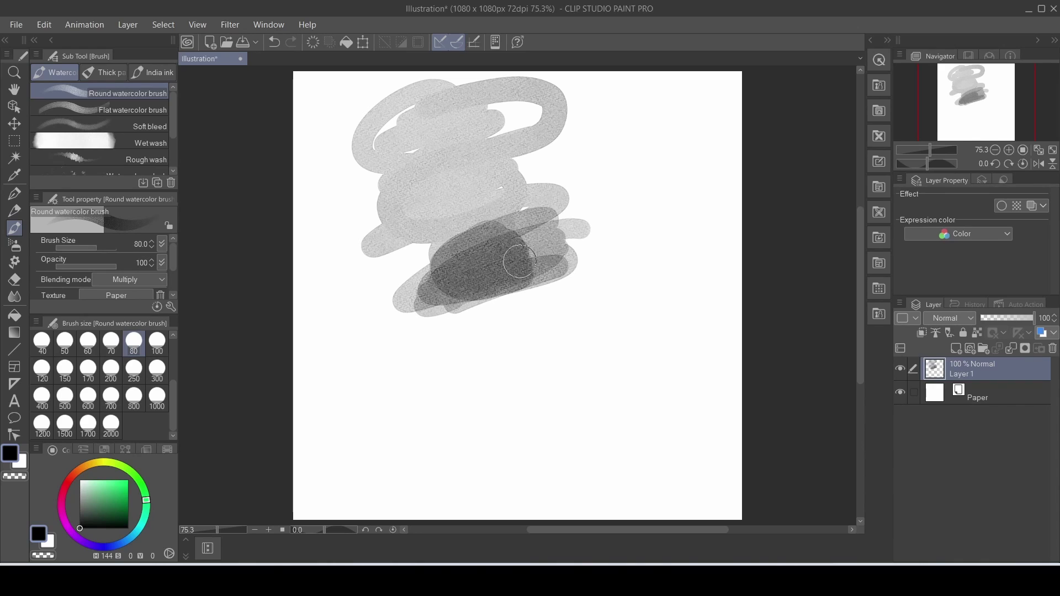
{"action": "key", "text": "ctrl+z"}
{"action": "key", "text": "ctrl+z"}
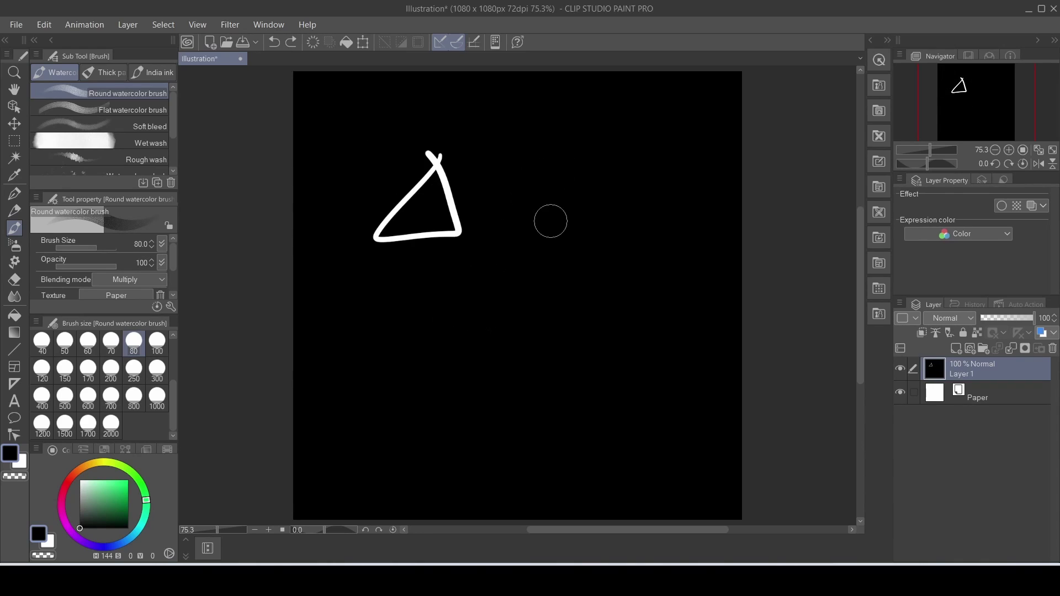
Erase the black background and white triangle with the Hard eraser at brush size 2000.
{"action": "key", "text": "e"}
{"action": "mouse_move", "coordinate": [442, 276]}
{"action": "left_mouse_down"}
{"action": "mouse_move", "coordinate": [243, 287]}
{"action": "mouse_move", "coordinate": [544, 94]}
{"action": "mouse_move", "coordinate": [217, 486]}
{"action": "left_mouse_up"}
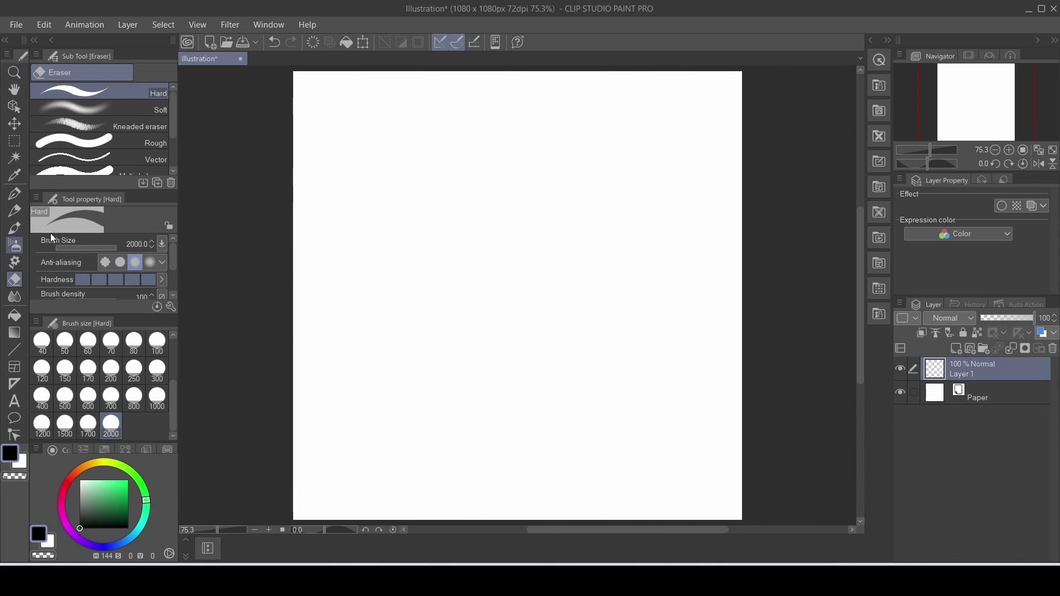
Test the Soft airbrush at size 40 with two long strokes, undoing each.
{"action": "key", "text": "b"}
{"action": "mouse_move", "coordinate": [483, 127]}
{"action": "left_mouse_down"}
{"action": "mouse_move", "coordinate": [362, 204]}
{"action": "mouse_move", "coordinate": [639, 142]}
{"action": "mouse_move", "coordinate": [497, 174]}
{"action": "mouse_move", "coordinate": [346, 379]}
{"action": "mouse_move", "coordinate": [351, 439]}
{"action": "left_mouse_up"}
{"action": "key", "text": "ctrl+z"}
{"action": "mouse_move", "coordinate": [464, 219]}
{"action": "left_mouse_down"}
{"action": "mouse_move", "coordinate": [383, 276]}
{"action": "mouse_move", "coordinate": [525, 352]}
{"action": "mouse_move", "coordinate": [481, 437]}
{"action": "left_mouse_up"}
{"action": "key", "text": "ctrl+z"}
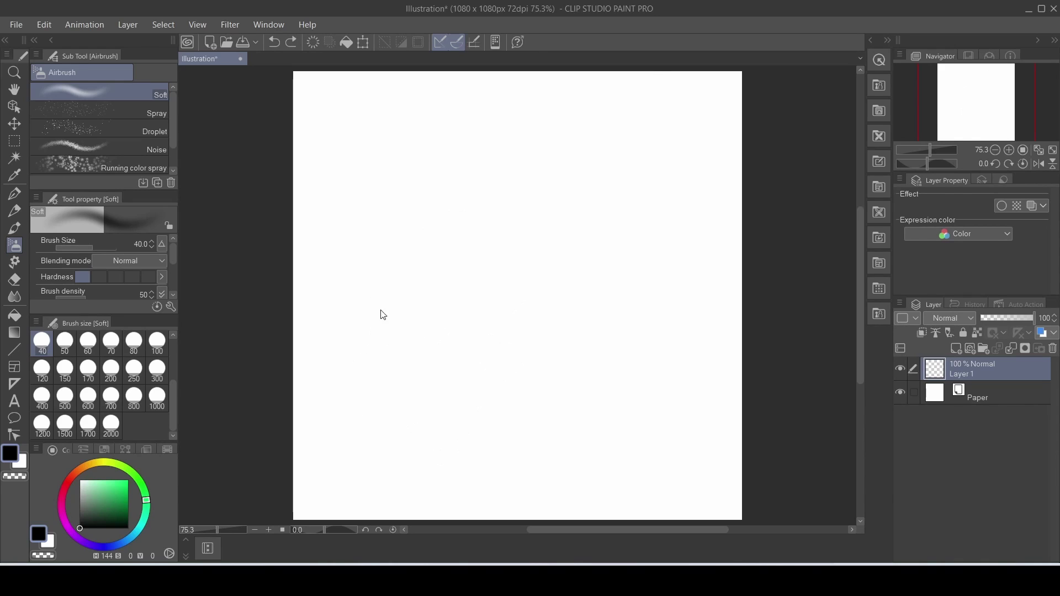
Scatter sparkles over the upper canvas with the Sparkle decoration brush at size 80 and clear them.
{"action": "left_click", "coordinate": [14, 262]}
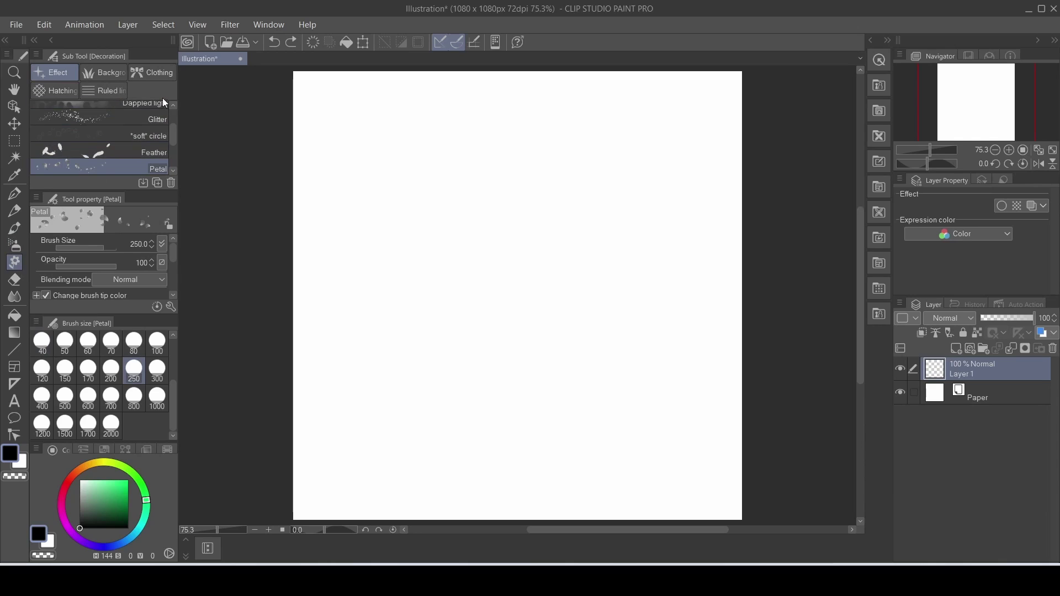
{"action": "left_click_drag", "start_coordinate": [174, 138], "coordinate": [144, 85]}
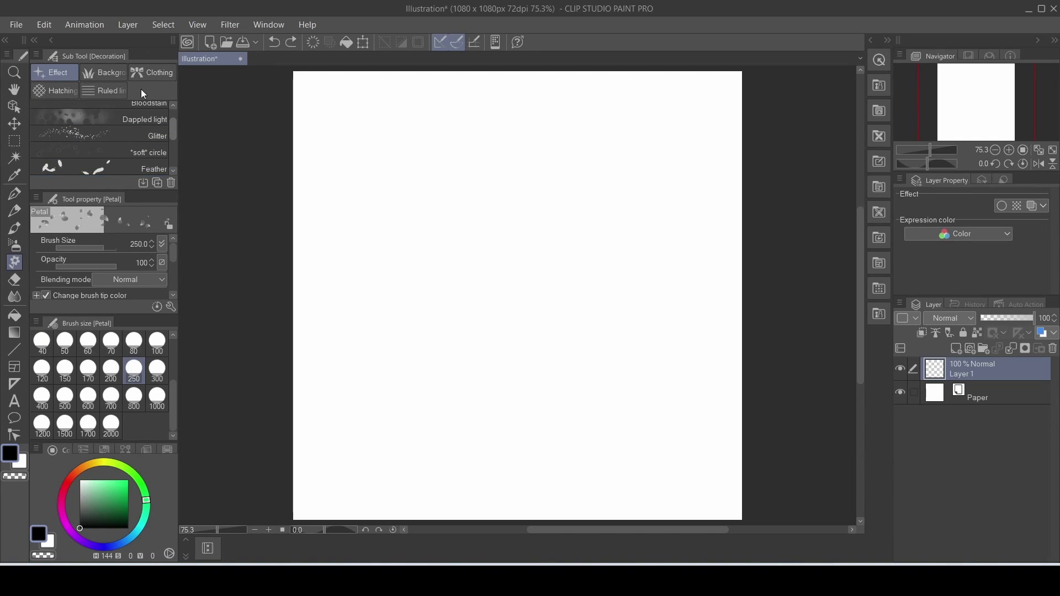
{"action": "left_click", "coordinate": [130, 111]}
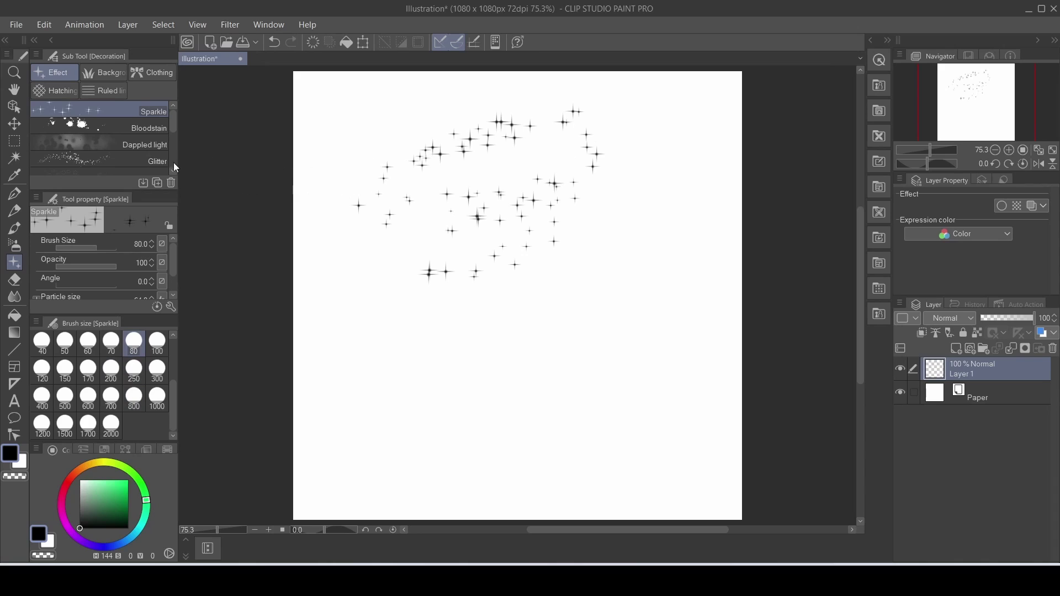
{"action": "key", "text": "Delete"}
Paint a winding trail of splatters with the Bloodstain decoration brush at size 300 and clear it.
{"action": "left_click", "coordinate": [160, 126]}
{"action": "mouse_move", "coordinate": [355, 130]}
{"action": "left_mouse_down"}
{"action": "mouse_move", "coordinate": [639, 272]}
{"action": "mouse_move", "coordinate": [323, 349]}
{"action": "left_mouse_up"}
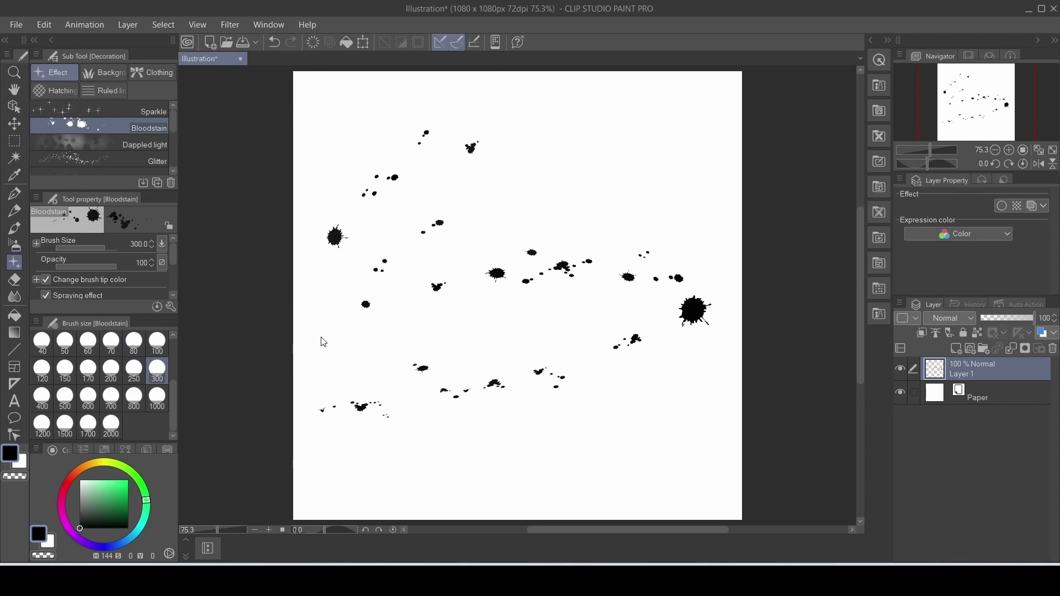
{"action": "key", "text": "Delete"}
Try the Glitter decoration brush at size 100 on the upper canvas and clear the stroke.
{"action": "left_click", "coordinate": [142, 160]}
{"action": "left_click_drag", "start_coordinate": [437, 118], "coordinate": [568, 182]}
{"action": "key", "text": "Delete"}
{"action": "scroll", "coordinate": [169, 126], "scroll_direction": "down", "scroll_amount": 3}
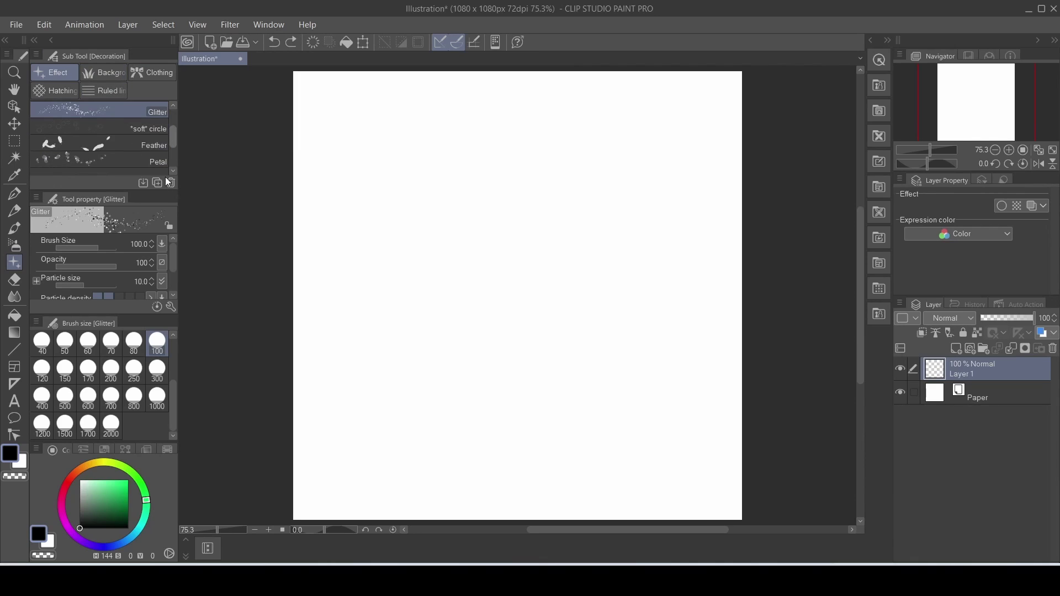
Try the Grass patch, Fallen leaves and Ground background brushes with strokes on the canvas.
{"action": "left_click", "coordinate": [106, 75]}
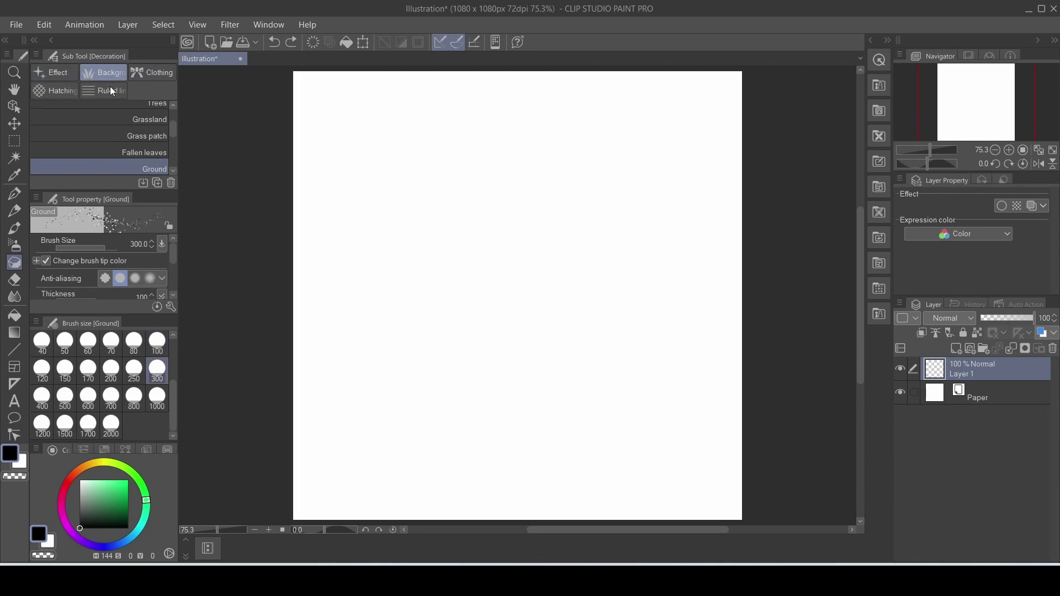
{"action": "left_click", "coordinate": [147, 121]}
{"action": "left_click", "coordinate": [147, 135]}
{"action": "mouse_move", "coordinate": [386, 165]}
{"action": "left_mouse_down"}
{"action": "mouse_move", "coordinate": [687, 296]}
{"action": "mouse_move", "coordinate": [475, 331]}
{"action": "left_mouse_up"}
{"action": "left_click", "coordinate": [118, 148]}
{"action": "mouse_move", "coordinate": [547, 138]}
{"action": "left_mouse_down"}
{"action": "mouse_move", "coordinate": [367, 189]}
{"action": "mouse_move", "coordinate": [347, 348]}
{"action": "left_mouse_up"}
{"action": "left_click", "coordinate": [139, 169]}
{"action": "mouse_move", "coordinate": [430, 209]}
{"action": "left_mouse_down"}
{"action": "mouse_move", "coordinate": [462, 206]}
{"action": "mouse_move", "coordinate": [590, 243]}
{"action": "left_mouse_up"}
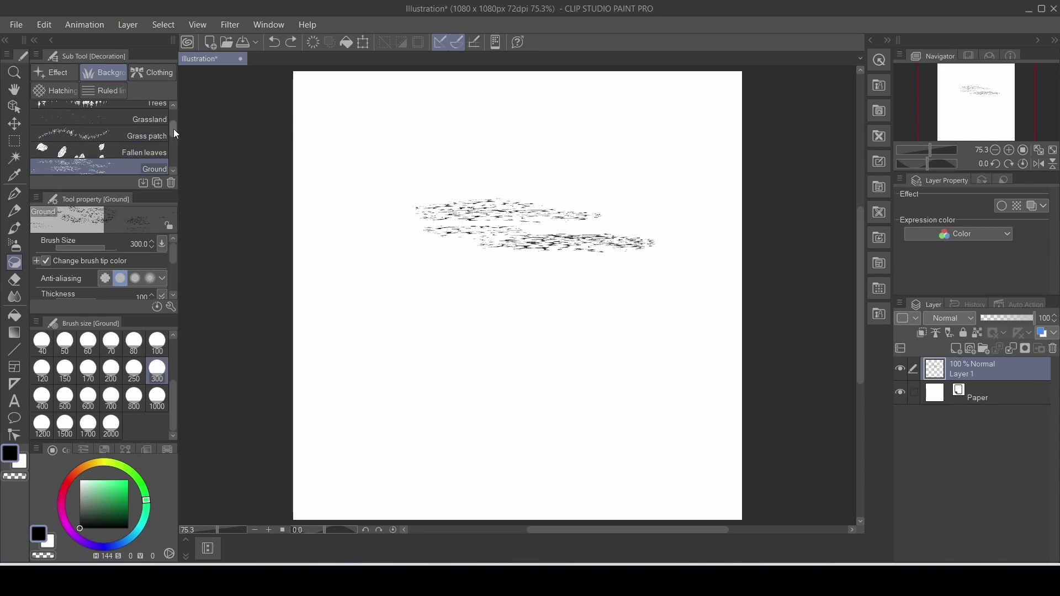
Paint rows of trees across the upper canvas with the Trees brush at size 200 and undo them.
{"action": "left_click_drag", "start_coordinate": [173, 128], "coordinate": [175, 108]}
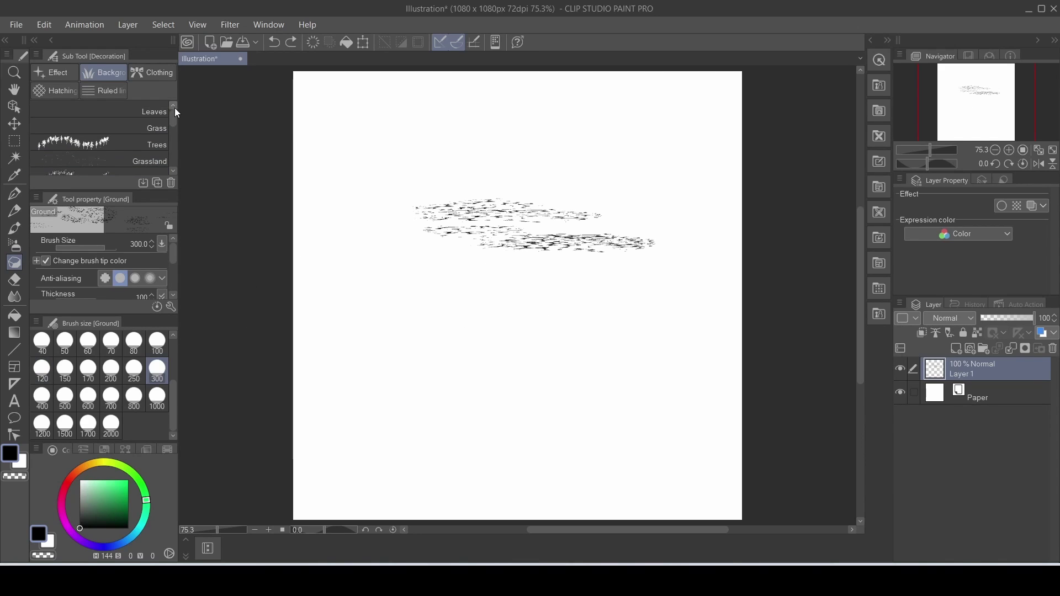
{"action": "left_click", "coordinate": [132, 143]}
{"action": "mouse_move", "coordinate": [320, 166]}
{"action": "left_mouse_down"}
{"action": "mouse_move", "coordinate": [639, 198]}
{"action": "mouse_move", "coordinate": [536, 213]}
{"action": "mouse_move", "coordinate": [351, 299]}
{"action": "left_mouse_up"}
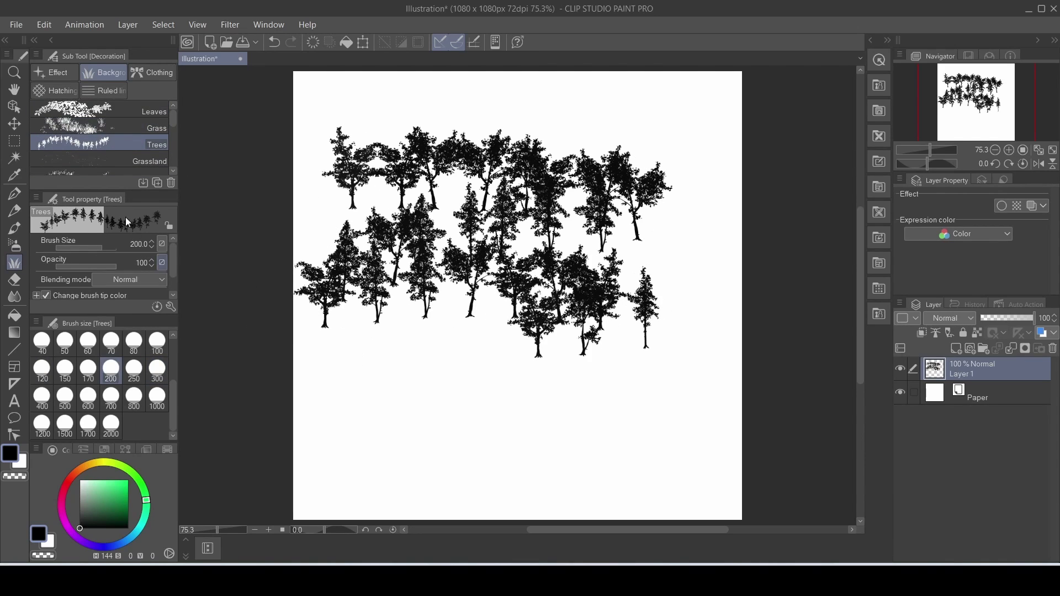
{"action": "key", "text": "ctrl+z"}
Paint two strokes of buildings with the Building brush at size 170 and undo both.
{"action": "scroll", "coordinate": [165, 167], "scroll_direction": "down", "scroll_amount": 3}
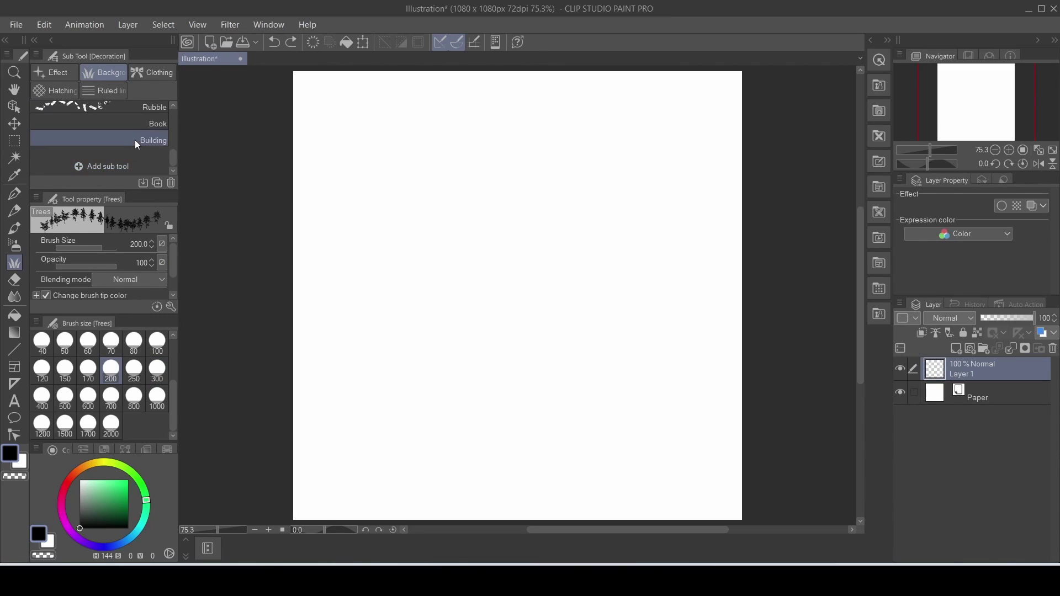
{"action": "left_click", "coordinate": [134, 140]}
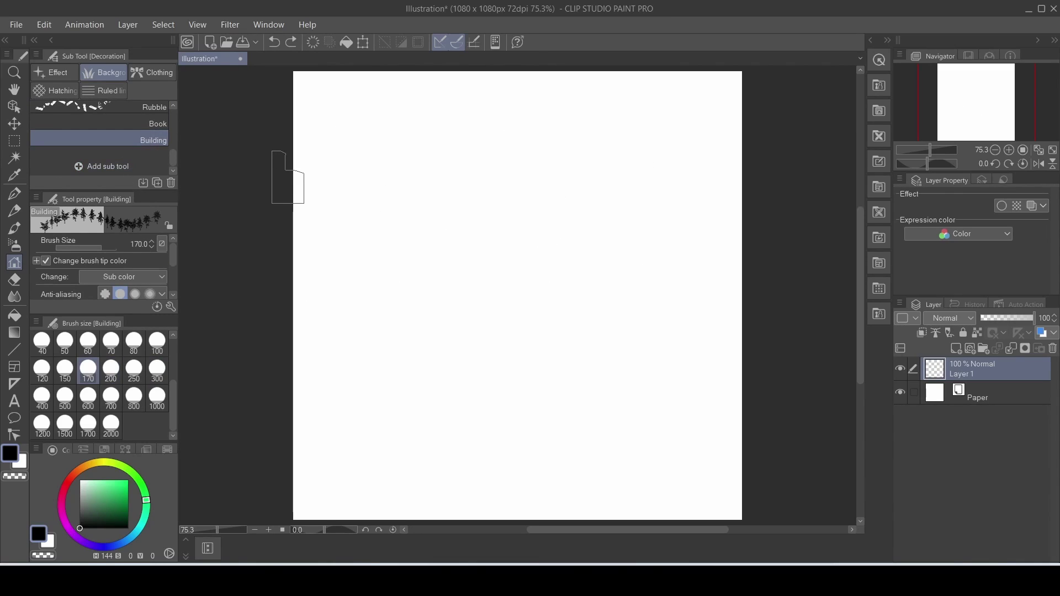
{"action": "left_click_drag", "start_coordinate": [288, 178], "coordinate": [586, 232]}
{"action": "mouse_move", "coordinate": [449, 317]}
{"action": "left_mouse_down"}
{"action": "mouse_move", "coordinate": [375, 442]}
{"action": "mouse_move", "coordinate": [514, 309]}
{"action": "left_mouse_up"}
{"action": "key", "text": "ctrl+z"}
{"action": "key", "text": "ctrl+z"}
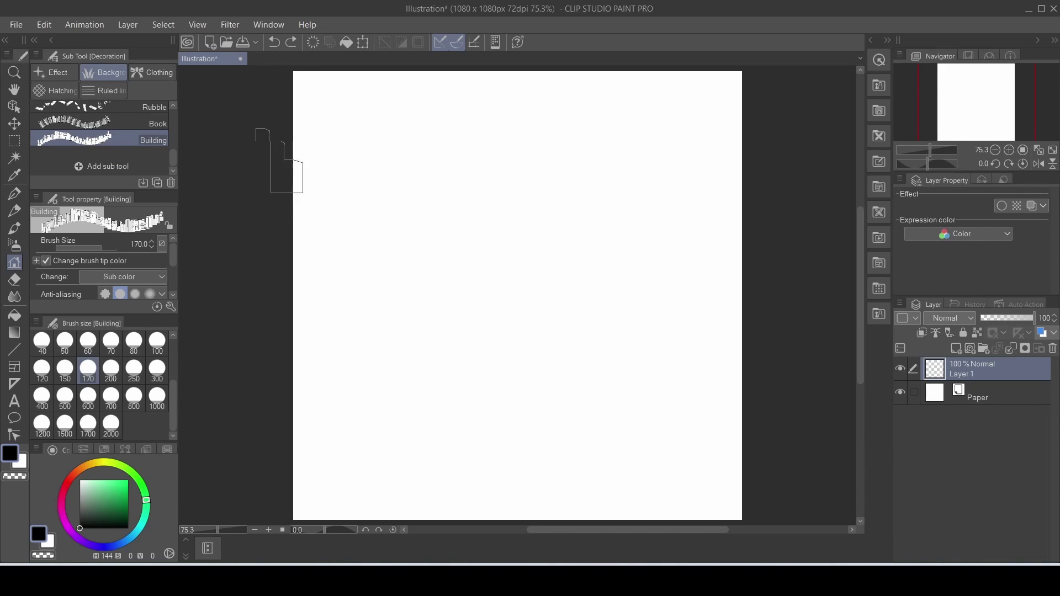
Paint a row of books with the Book brush at size 150 and undo it.
{"action": "left_click", "coordinate": [141, 120]}
{"action": "left_click_drag", "start_coordinate": [400, 160], "coordinate": [560, 166]}
{"action": "key", "text": "ctrl+z"}
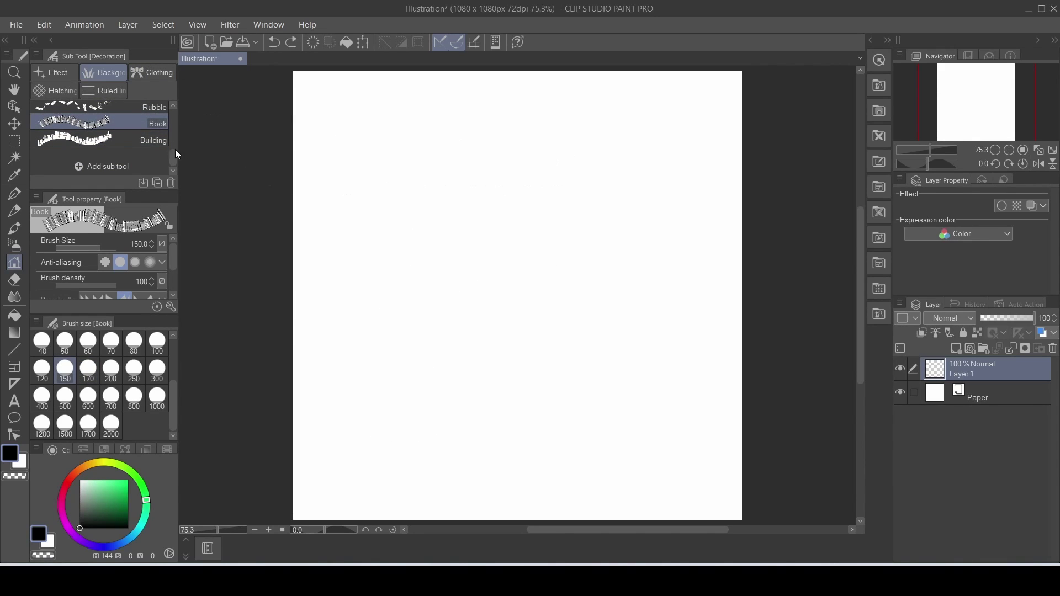
Paint a stroke of foliage with the Leaves background brush and undo it.
{"action": "mouse_move", "coordinate": [171, 157]}
{"action": "left_mouse_down"}
{"action": "mouse_move", "coordinate": [193, 81]}
{"action": "mouse_move", "coordinate": [157, 62]}
{"action": "left_mouse_up"}
{"action": "left_click", "coordinate": [120, 112]}
{"action": "mouse_move", "coordinate": [456, 176]}
{"action": "left_mouse_down"}
{"action": "mouse_move", "coordinate": [432, 199]}
{"action": "mouse_move", "coordinate": [455, 355]}
{"action": "mouse_move", "coordinate": [530, 231]}
{"action": "left_mouse_up"}
{"action": "key", "text": "ctrl+z"}
Try two brushes from the Clothing decoration group with one stroke each, undoing both.
{"action": "left_click", "coordinate": [153, 72]}
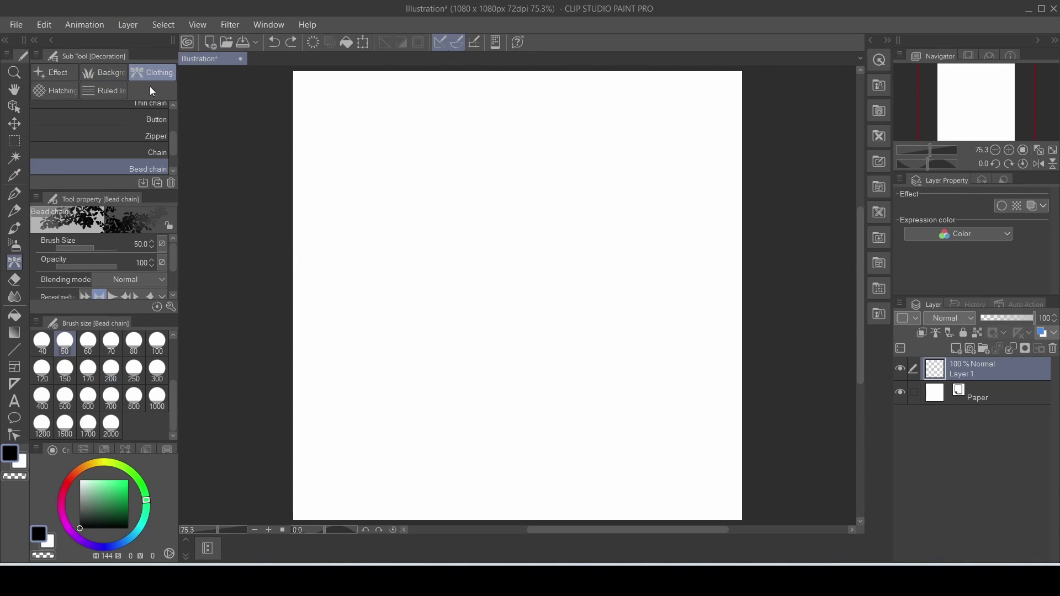
{"action": "left_click_drag", "start_coordinate": [170, 131], "coordinate": [151, 79]}
{"action": "left_click", "coordinate": [137, 112]}
{"action": "mouse_move", "coordinate": [358, 155]}
{"action": "left_mouse_down"}
{"action": "mouse_move", "coordinate": [621, 251]}
{"action": "mouse_move", "coordinate": [438, 320]}
{"action": "left_mouse_up"}
{"action": "key", "text": "ctrl+z"}
{"action": "left_click", "coordinate": [149, 161]}
{"action": "mouse_move", "coordinate": [455, 148]}
{"action": "left_mouse_down"}
{"action": "mouse_move", "coordinate": [388, 211]}
{"action": "mouse_move", "coordinate": [350, 299]}
{"action": "left_mouse_up"}
{"action": "key", "text": "ctrl+z"}
Test the Sand (for tone scraping) hatching brush at size 150 with a stroke and undo it.
{"action": "left_click", "coordinate": [68, 93]}
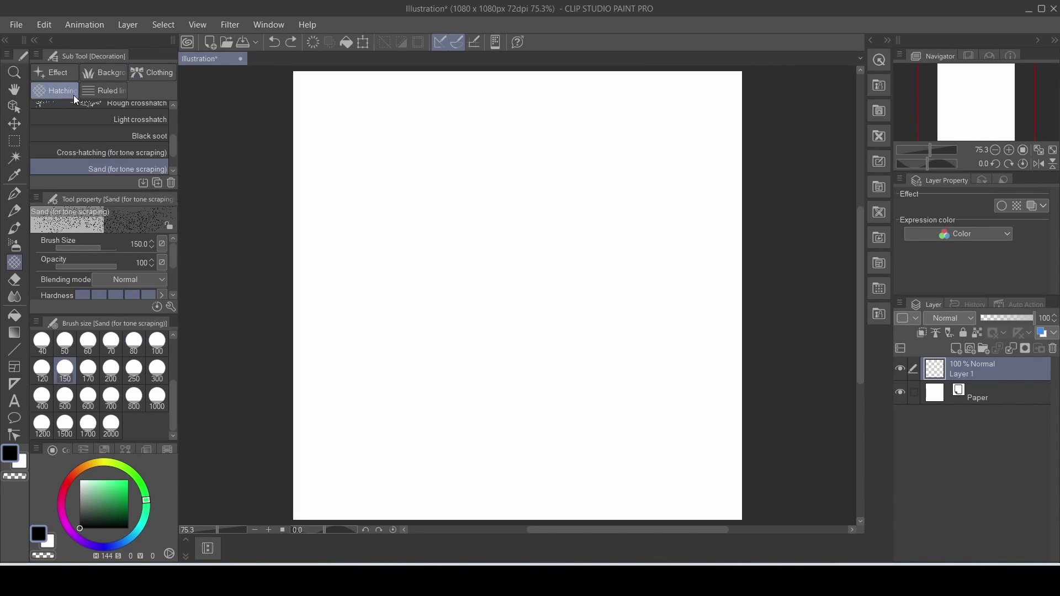
{"action": "mouse_move", "coordinate": [398, 139]}
{"action": "left_mouse_down"}
{"action": "mouse_move", "coordinate": [464, 225]}
{"action": "mouse_move", "coordinate": [300, 326]}
{"action": "left_mouse_up"}
{"action": "key", "text": "ctrl+z"}
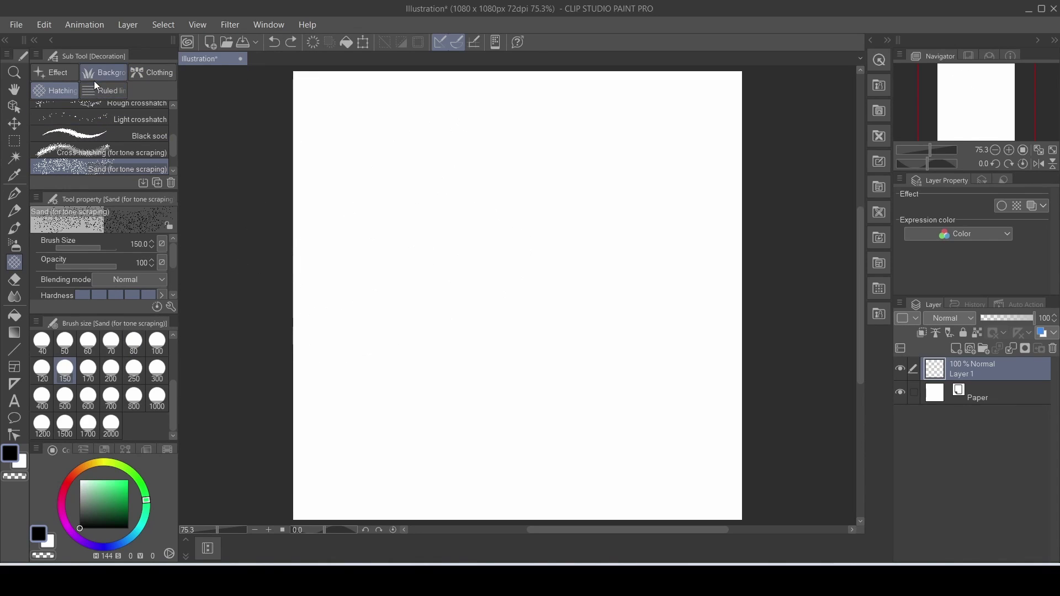
Paint an S-shaped music staff with the Melody ruled-line brush at size 80 and undo it.
{"action": "left_click", "coordinate": [105, 91]}
{"action": "mouse_move", "coordinate": [408, 150]}
{"action": "left_mouse_down"}
{"action": "mouse_move", "coordinate": [346, 183]}
{"action": "mouse_move", "coordinate": [622, 258]}
{"action": "mouse_move", "coordinate": [414, 381]}
{"action": "left_mouse_up"}
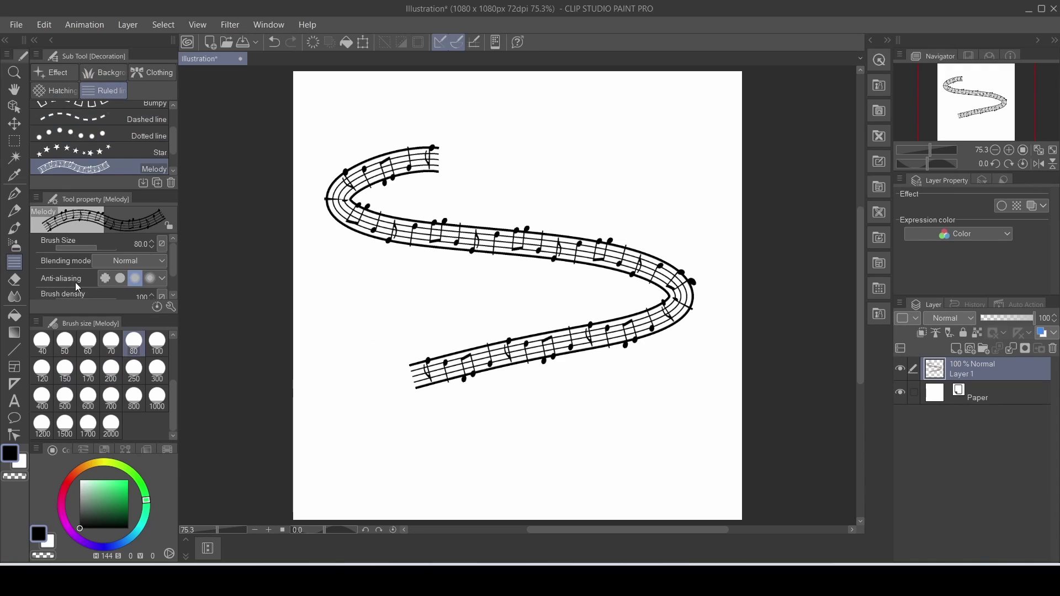
{"action": "key", "text": "ctrl+z"}
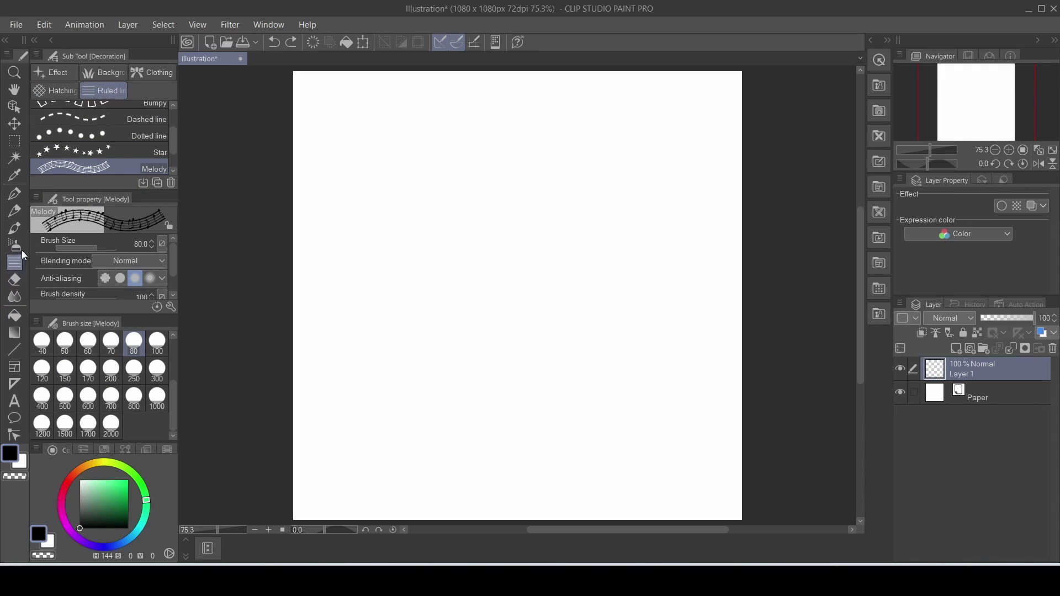
Return to the Effect decoration group and switch to the Hard eraser.
{"action": "left_click", "coordinate": [65, 72]}
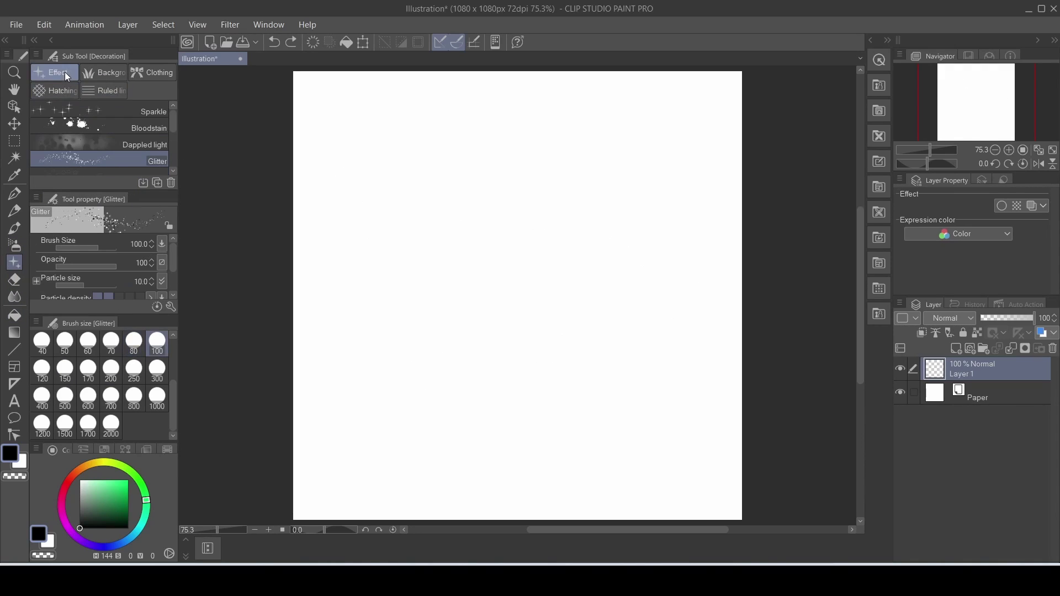
{"action": "left_click", "coordinate": [18, 283]}
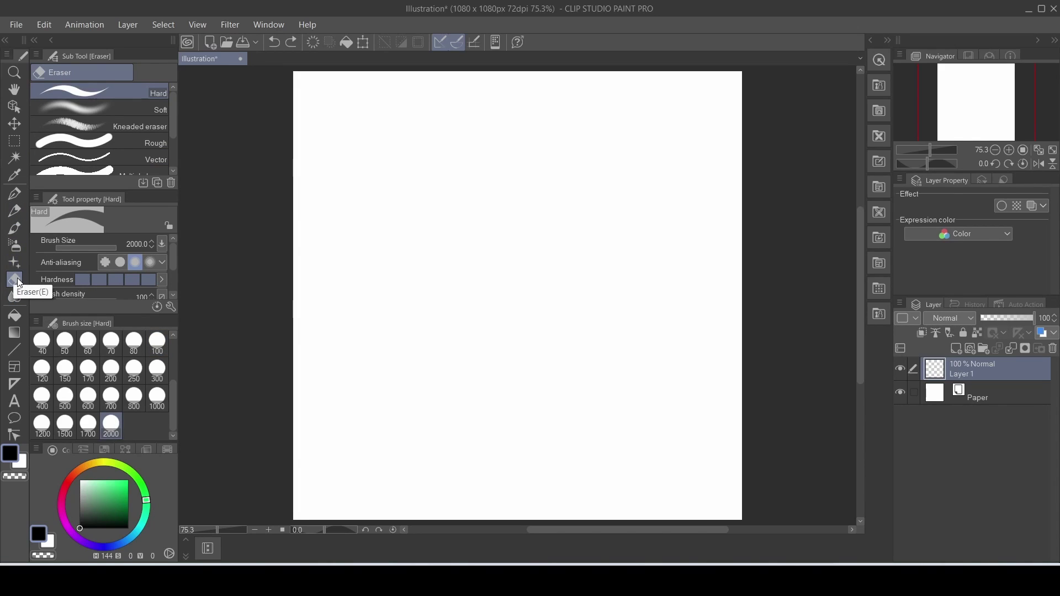
Scribble with the G-pen at size 30, in green on the upper half of the canvas and in magenta on the lower half.
{"action": "left_click", "coordinate": [15, 297]}
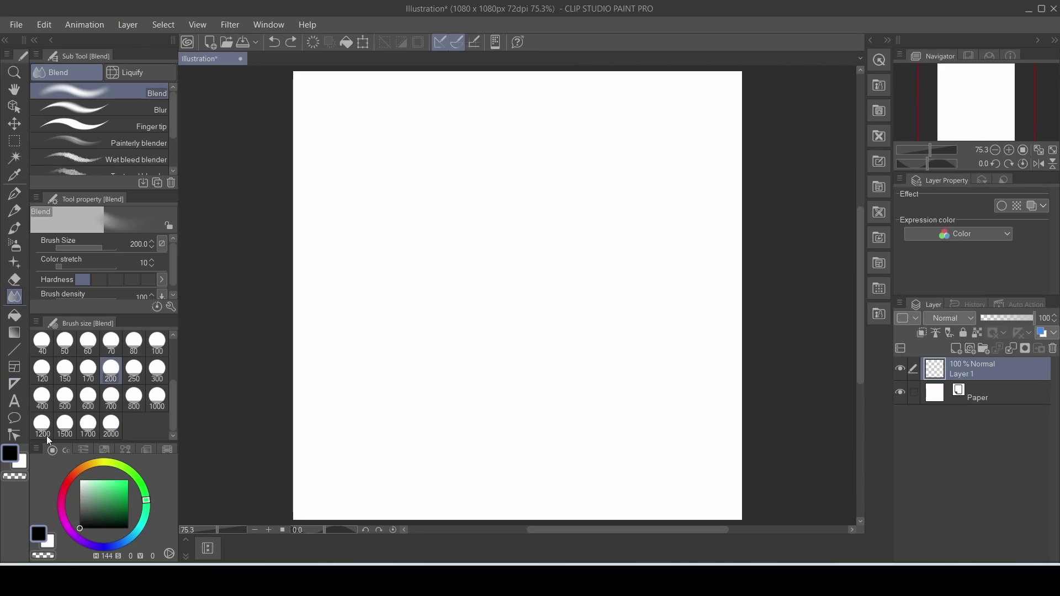
{"action": "mouse_move", "coordinate": [386, 191]}
{"action": "left_mouse_down"}
{"action": "mouse_move", "coordinate": [436, 168]}
{"action": "mouse_move", "coordinate": [381, 192]}
{"action": "mouse_move", "coordinate": [305, 315]}
{"action": "mouse_move", "coordinate": [552, 196]}
{"action": "mouse_move", "coordinate": [424, 315]}
{"action": "left_mouse_up"}
{"action": "key", "text": "p"}
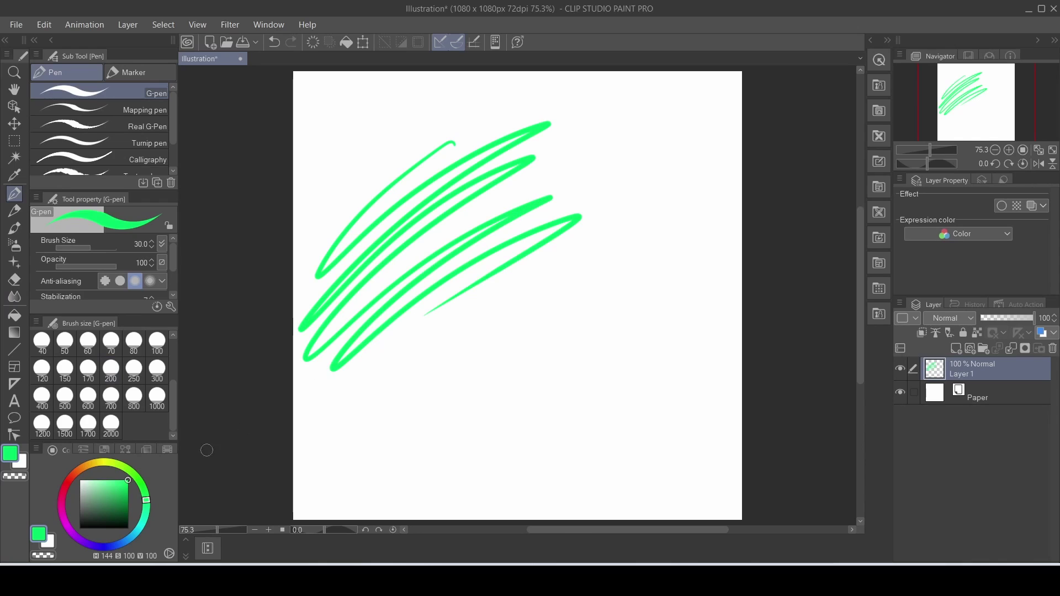
{"action": "left_click", "coordinate": [62, 500]}
{"action": "mouse_move", "coordinate": [585, 235]}
{"action": "left_mouse_down"}
{"action": "mouse_move", "coordinate": [423, 350]}
{"action": "mouse_move", "coordinate": [390, 450]}
{"action": "mouse_move", "coordinate": [646, 331]}
{"action": "mouse_move", "coordinate": [578, 443]}
{"action": "left_mouse_up"}
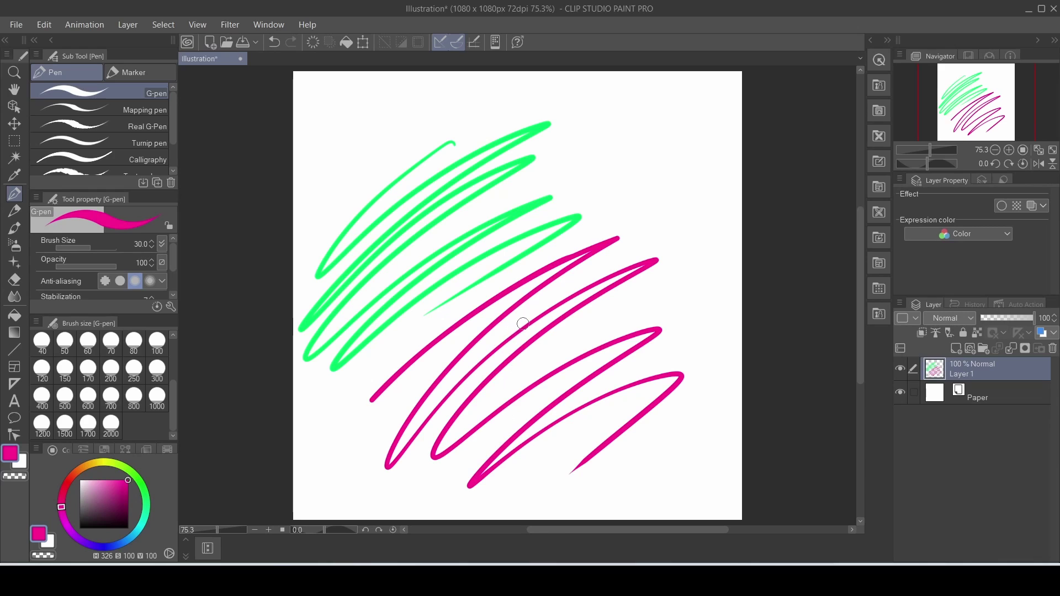
Enlarge the G-pen to size 1500 and paint a solid magenta area over the magenta scribble.
{"action": "key", "text": "bracketright"}
{"action": "key", "text": "bracketright"}
{"action": "key", "text": "bracketright"}
{"action": "key", "text": "bracketright"}
{"action": "key", "text": "bracketright"}
{"action": "key", "text": "bracketright"}
{"action": "key", "text": "bracketright"}
{"action": "key", "text": "bracketright"}
{"action": "key", "text": "bracketright"}
{"action": "key", "text": "bracketright"}
{"action": "key", "text": "bracketright"}
{"action": "key", "text": "bracketright"}
{"action": "key", "text": "bracketright"}
{"action": "key", "text": "bracketright"}
{"action": "key", "text": "bracketright"}
{"action": "key", "text": "bracketright"}
{"action": "key", "text": "bracketright"}
{"action": "mouse_move", "coordinate": [580, 324]}
{"action": "left_mouse_down"}
{"action": "mouse_move", "coordinate": [469, 422]}
{"action": "mouse_move", "coordinate": [535, 467]}
{"action": "mouse_move", "coordinate": [764, 290]}
{"action": "left_mouse_up"}
Sample the green of the scribble with the Eyedropper and paint a large green area over it with the G-pen.
{"action": "key", "text": "i"}
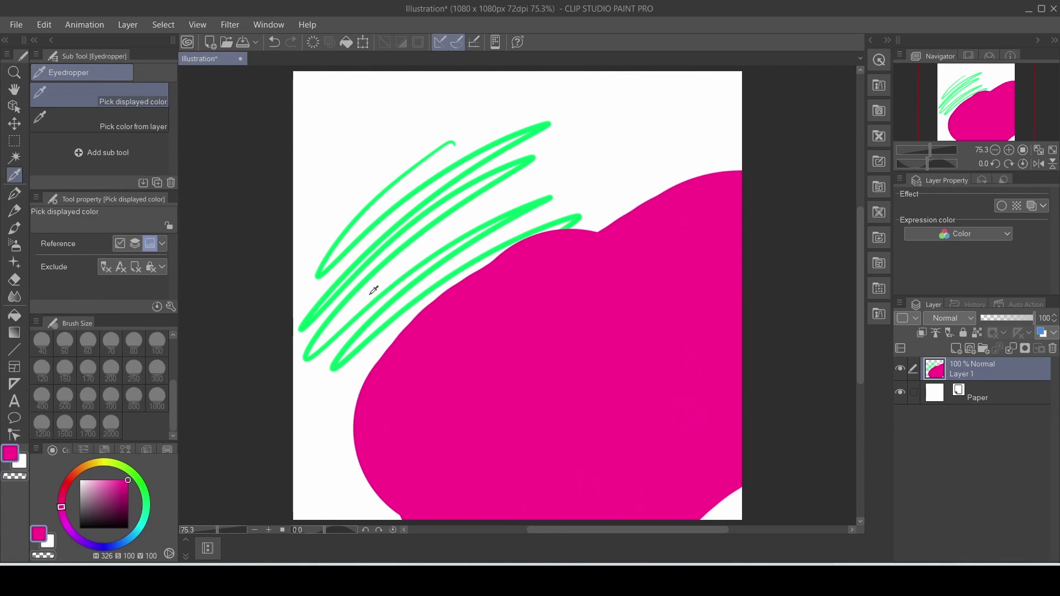
{"action": "left_click", "coordinate": [380, 242]}
{"action": "key", "text": "p"}
{"action": "mouse_move", "coordinate": [385, 244]}
{"action": "left_mouse_down"}
{"action": "mouse_move", "coordinate": [479, 176]}
{"action": "mouse_move", "coordinate": [531, 183]}
{"action": "mouse_move", "coordinate": [519, 204]}
{"action": "left_mouse_up"}
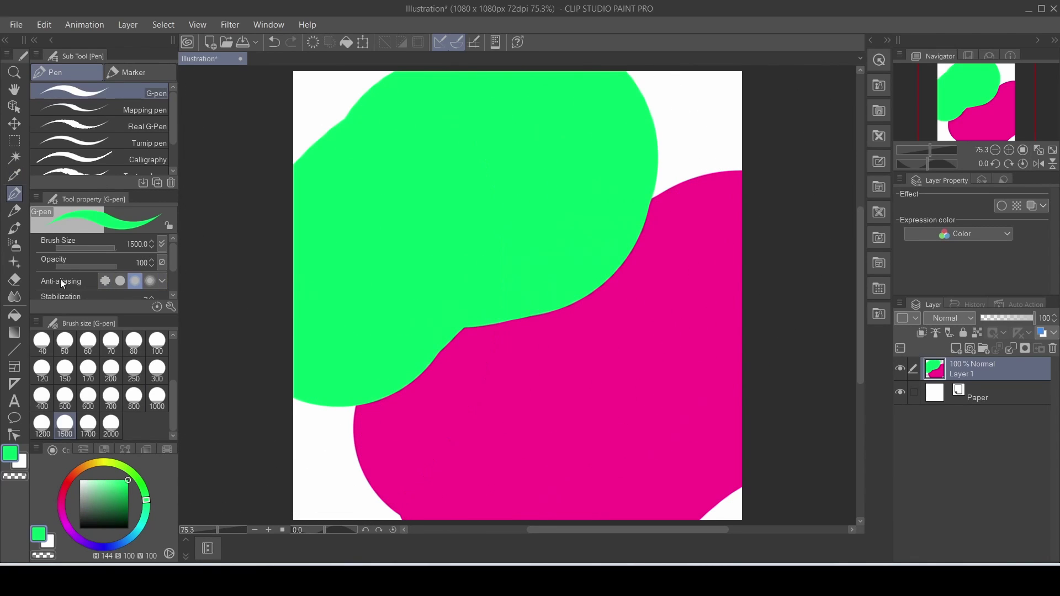
Mix the green and magenta border with the Blend brush at size 200 and smudge it with Finger tip at size 800.
{"action": "left_click", "coordinate": [11, 301]}
{"action": "mouse_move", "coordinate": [624, 293]}
{"action": "left_mouse_down"}
{"action": "mouse_move", "coordinate": [592, 331]}
{"action": "mouse_move", "coordinate": [363, 432]}
{"action": "mouse_move", "coordinate": [426, 367]}
{"action": "mouse_move", "coordinate": [539, 378]}
{"action": "mouse_move", "coordinate": [438, 237]}
{"action": "mouse_move", "coordinate": [364, 378]}
{"action": "mouse_move", "coordinate": [480, 440]}
{"action": "mouse_move", "coordinate": [504, 338]}
{"action": "mouse_move", "coordinate": [405, 296]}
{"action": "mouse_move", "coordinate": [434, 413]}
{"action": "mouse_move", "coordinate": [540, 260]}
{"action": "mouse_move", "coordinate": [539, 343]}
{"action": "mouse_move", "coordinate": [628, 185]}
{"action": "mouse_move", "coordinate": [476, 262]}
{"action": "mouse_move", "coordinate": [490, 440]}
{"action": "mouse_move", "coordinate": [669, 241]}
{"action": "mouse_move", "coordinate": [474, 321]}
{"action": "left_mouse_up"}
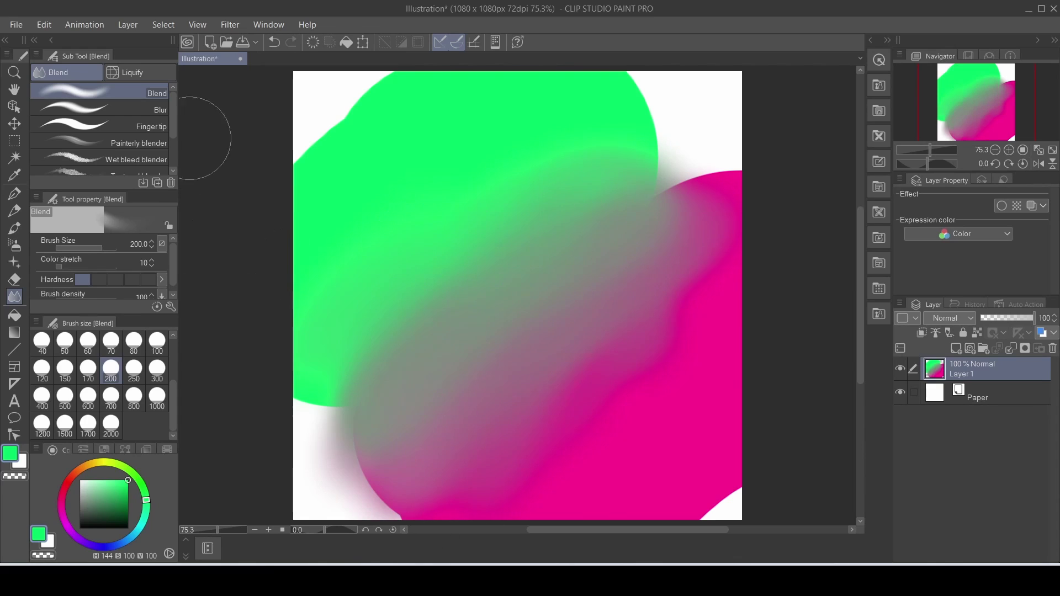
{"action": "left_click", "coordinate": [100, 110]}
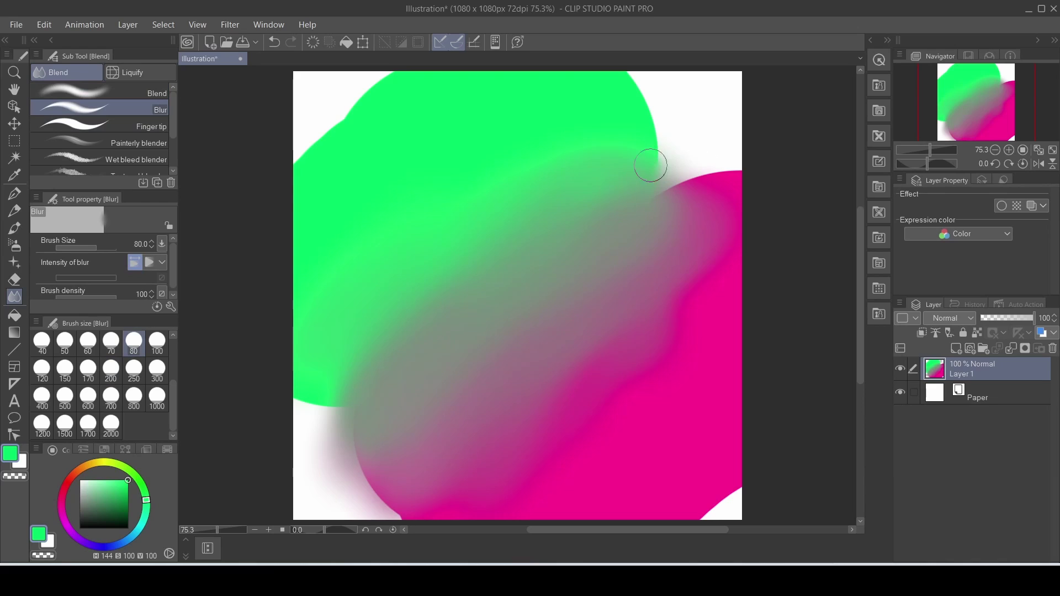
{"action": "left_click", "coordinate": [100, 127]}
{"action": "left_click", "coordinate": [133, 396]}
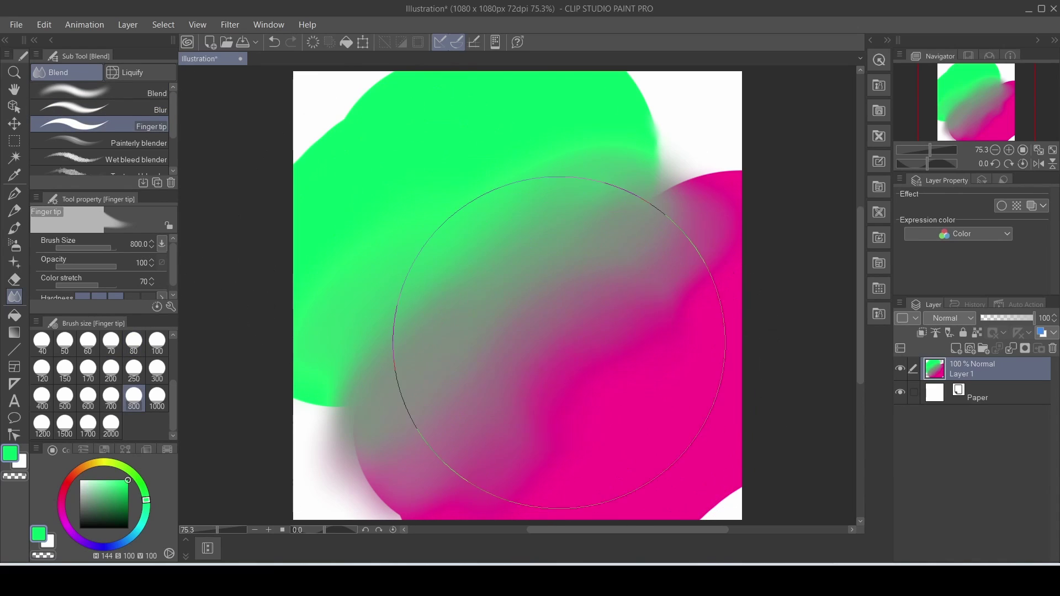
{"action": "left_click_drag", "start_coordinate": [591, 355], "coordinate": [416, 254]}
{"action": "left_click_drag", "start_coordinate": [366, 189], "coordinate": [573, 343]}
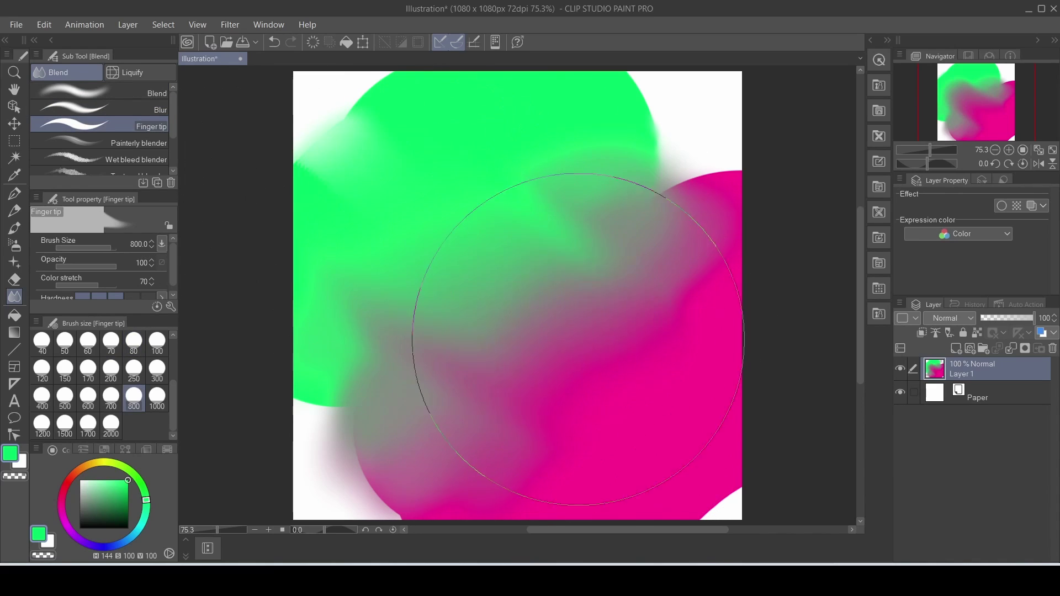
Soften the smudged green and magenta border with the Blend brush at size 200.
{"action": "left_click", "coordinate": [140, 143]}
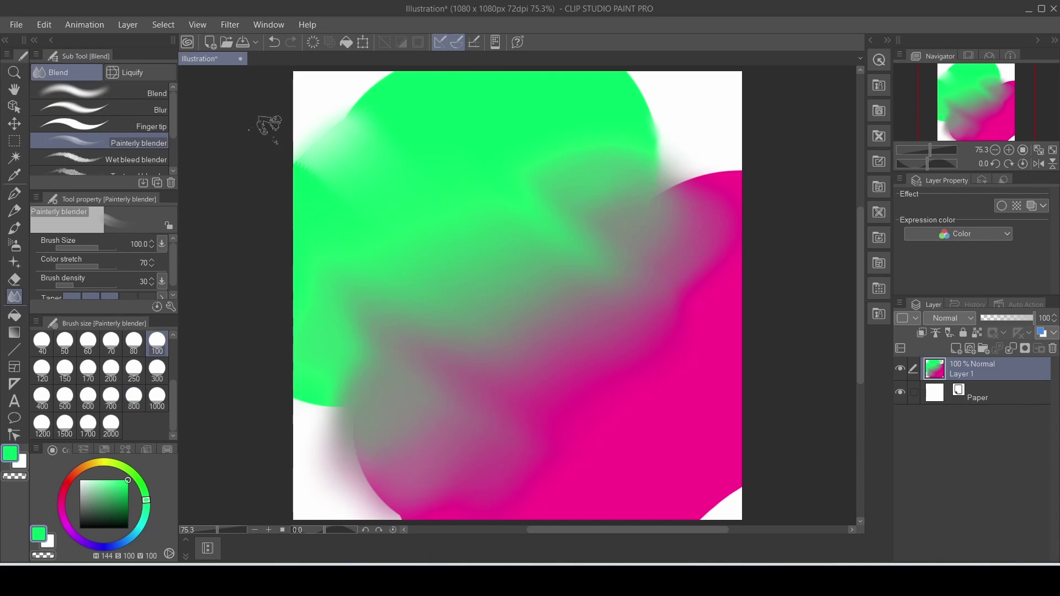
{"action": "left_click", "coordinate": [141, 92]}
{"action": "mouse_move", "coordinate": [500, 221]}
{"action": "left_mouse_down"}
{"action": "mouse_move", "coordinate": [596, 310]}
{"action": "mouse_move", "coordinate": [537, 428]}
{"action": "mouse_move", "coordinate": [398, 415]}
{"action": "mouse_move", "coordinate": [387, 320]}
{"action": "mouse_move", "coordinate": [455, 176]}
{"action": "mouse_move", "coordinate": [561, 198]}
{"action": "left_mouse_up"}
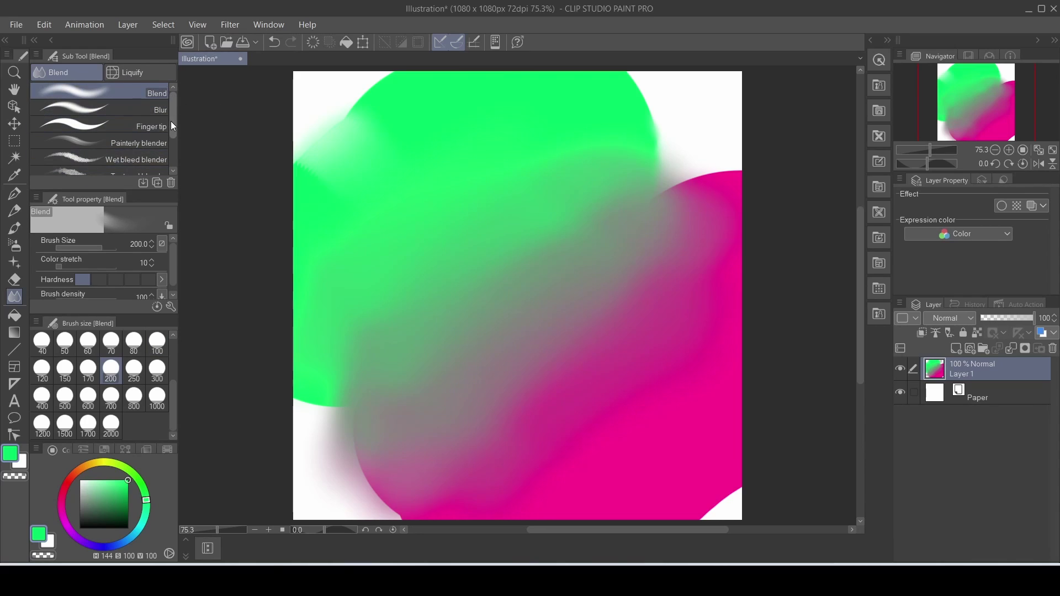
{"action": "mouse_move", "coordinate": [514, 220]}
{"action": "left_mouse_down"}
{"action": "mouse_move", "coordinate": [483, 371]}
{"action": "mouse_move", "coordinate": [608, 324]}
{"action": "mouse_move", "coordinate": [538, 208]}
{"action": "mouse_move", "coordinate": [628, 193]}
{"action": "mouse_move", "coordinate": [607, 265]}
{"action": "left_mouse_up"}
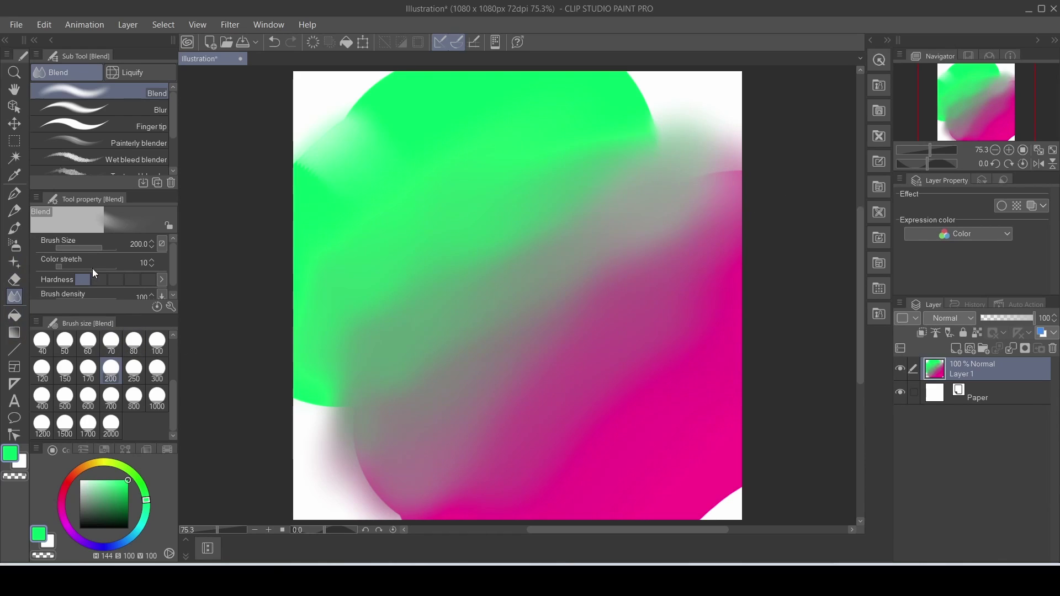
Erase the whole layer with the Hard eraser at size 2000 and paint the upper canvas green with the G-pen at size 1500.
{"action": "left_click", "coordinate": [14, 279]}
{"action": "mouse_move", "coordinate": [343, 354]}
{"action": "left_mouse_down"}
{"action": "mouse_move", "coordinate": [414, 386]}
{"action": "mouse_move", "coordinate": [497, 33]}
{"action": "mouse_move", "coordinate": [734, 420]}
{"action": "left_mouse_up"}
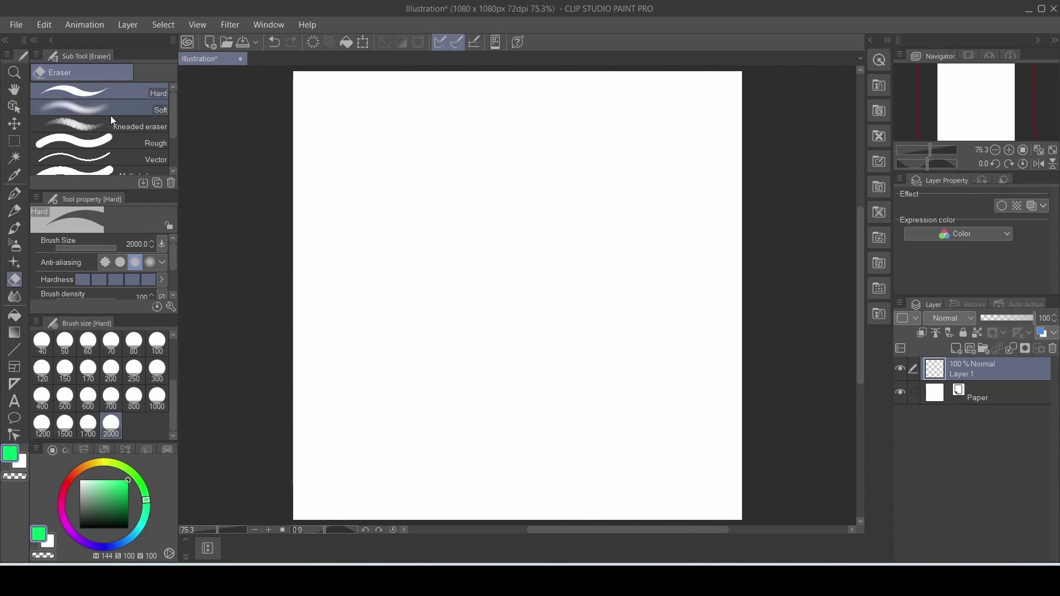
{"action": "left_click", "coordinate": [18, 194]}
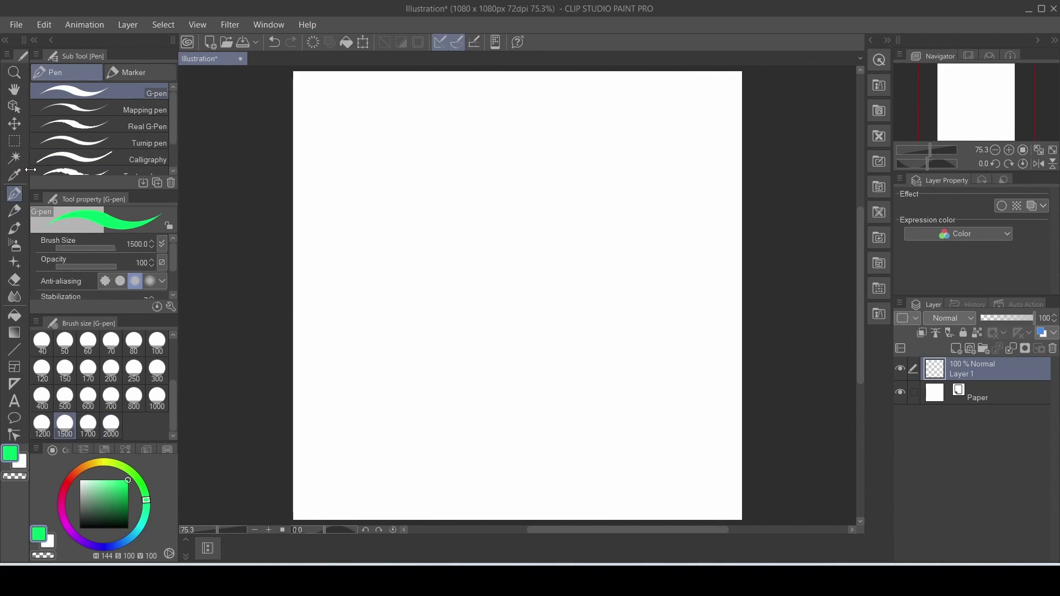
{"action": "left_click", "coordinate": [15, 178]}
{"action": "left_click", "coordinate": [15, 195]}
{"action": "mouse_move", "coordinate": [453, 97]}
{"action": "left_mouse_down"}
{"action": "mouse_move", "coordinate": [473, 92]}
{"action": "mouse_move", "coordinate": [508, 165]}
{"action": "mouse_move", "coordinate": [545, 119]}
{"action": "mouse_move", "coordinate": [309, 265]}
{"action": "left_mouse_up"}
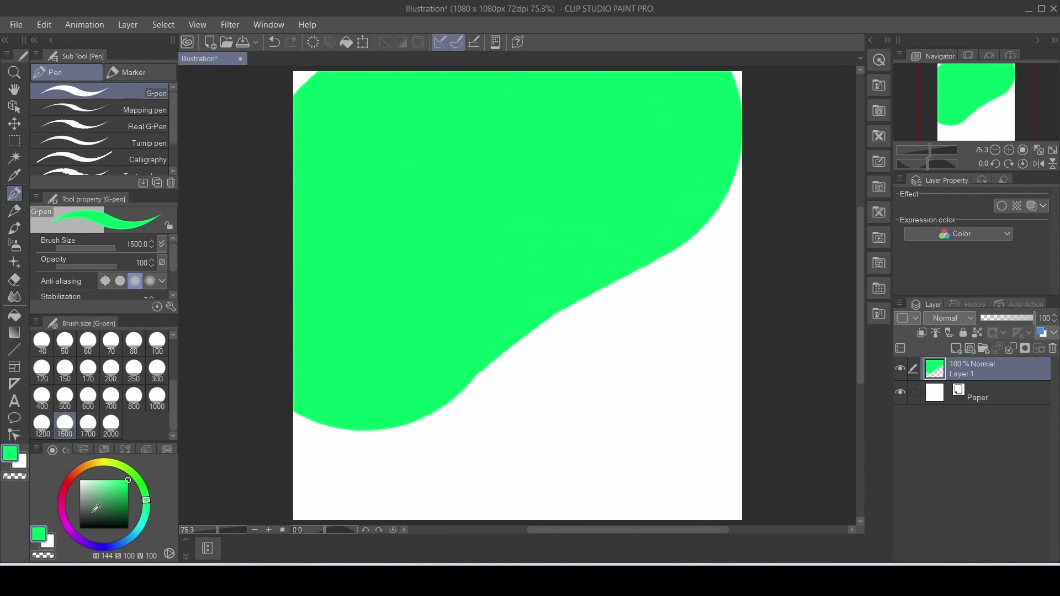
Paint a large red area in the lower-right corner of the canvas, then add one red dab on the green and undo it.
{"action": "left_click", "coordinate": [74, 474]}
{"action": "left_click_drag", "start_coordinate": [712, 508], "coordinate": [724, 517]}
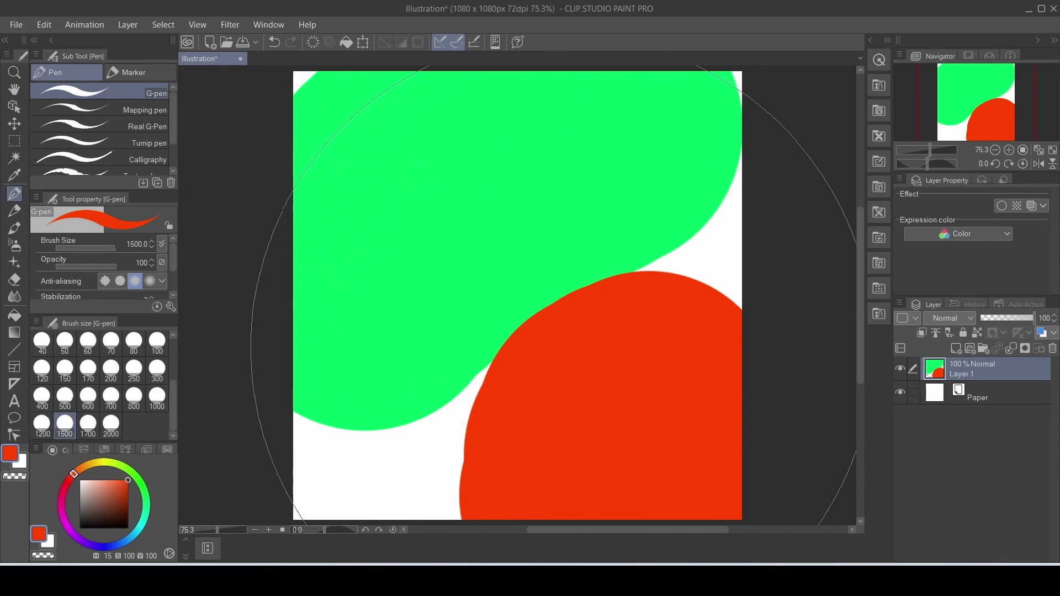
{"action": "left_click", "coordinate": [418, 97]}
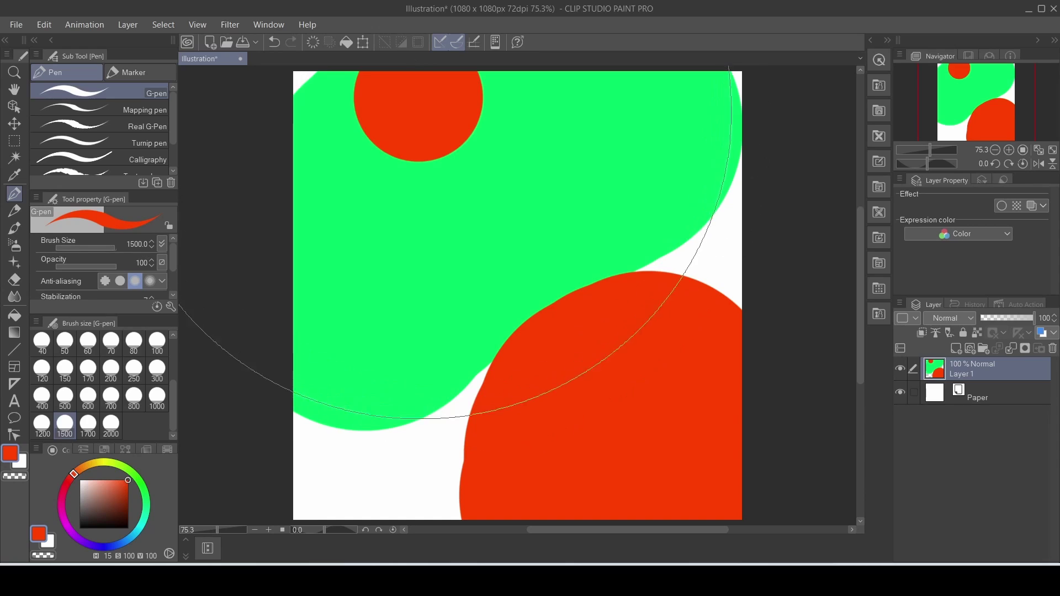
{"action": "key", "text": "ctrl+z"}
Choose a darker green, replace it with the canvas green using the Eyedropper, and cover the whole canvas with the G-pen.
{"action": "left_click", "coordinate": [143, 489]}
{"action": "left_click", "coordinate": [119, 491]}
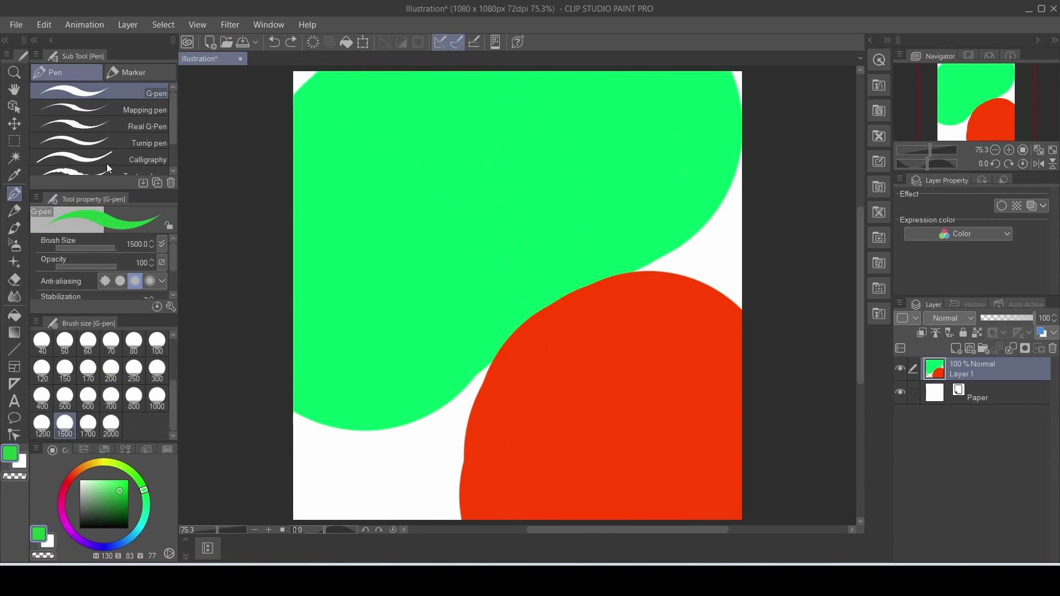
{"action": "left_click", "coordinate": [14, 176]}
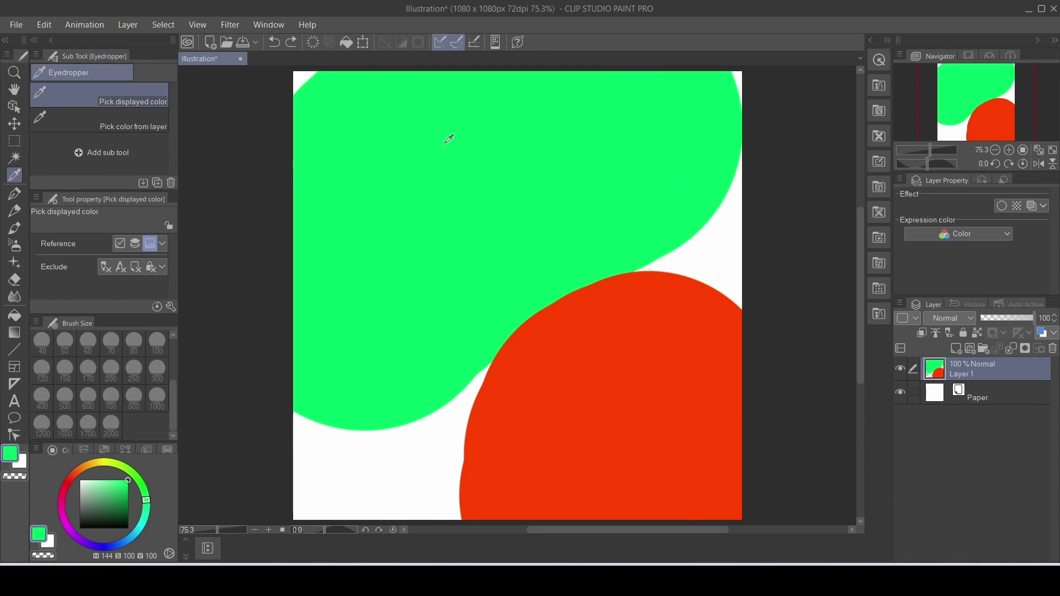
{"action": "key", "text": "p"}
{"action": "mouse_move", "coordinate": [609, 333]}
{"action": "left_mouse_down"}
{"action": "mouse_move", "coordinate": [627, 358]}
{"action": "mouse_move", "coordinate": [413, 419]}
{"action": "mouse_move", "coordinate": [554, 320]}
{"action": "left_mouse_up"}
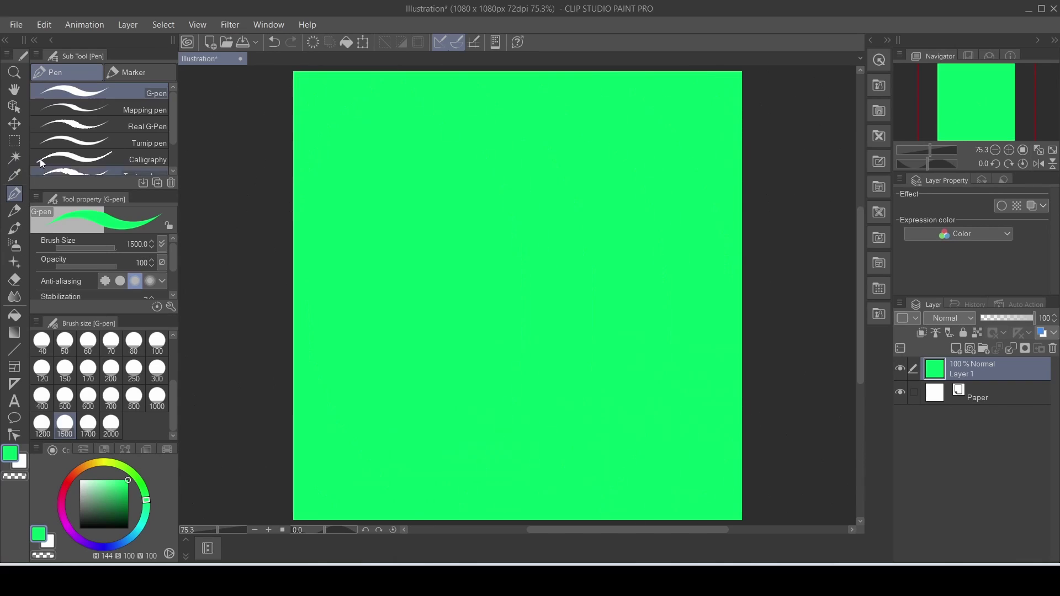
Select a large rectangle on the upper part of the green canvas and shift its contents downward with a transform.
{"action": "left_click", "coordinate": [15, 142]}
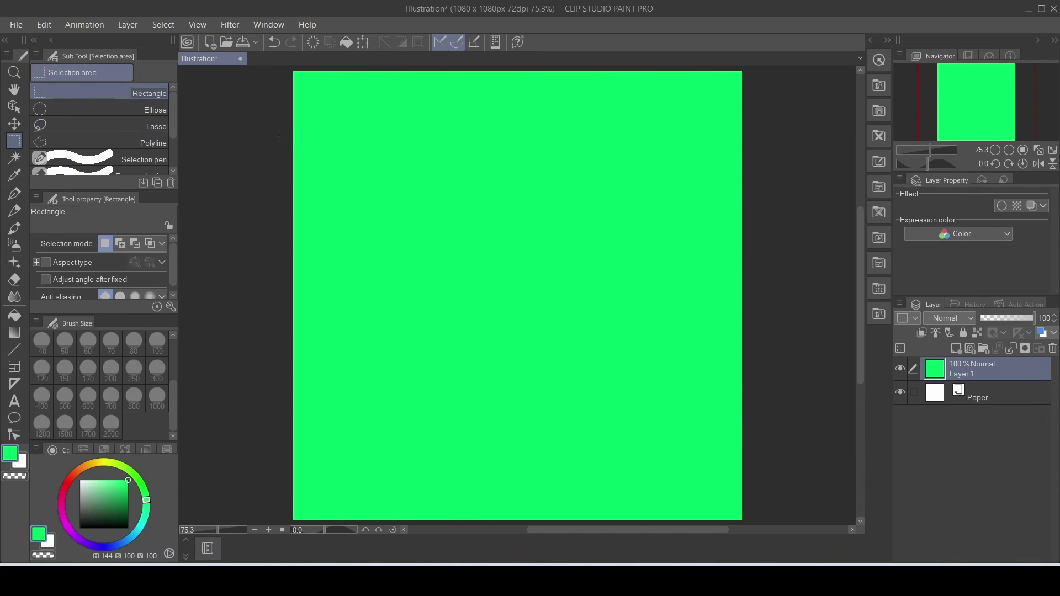
{"action": "left_click_drag", "start_coordinate": [340, 93], "coordinate": [621, 351]}
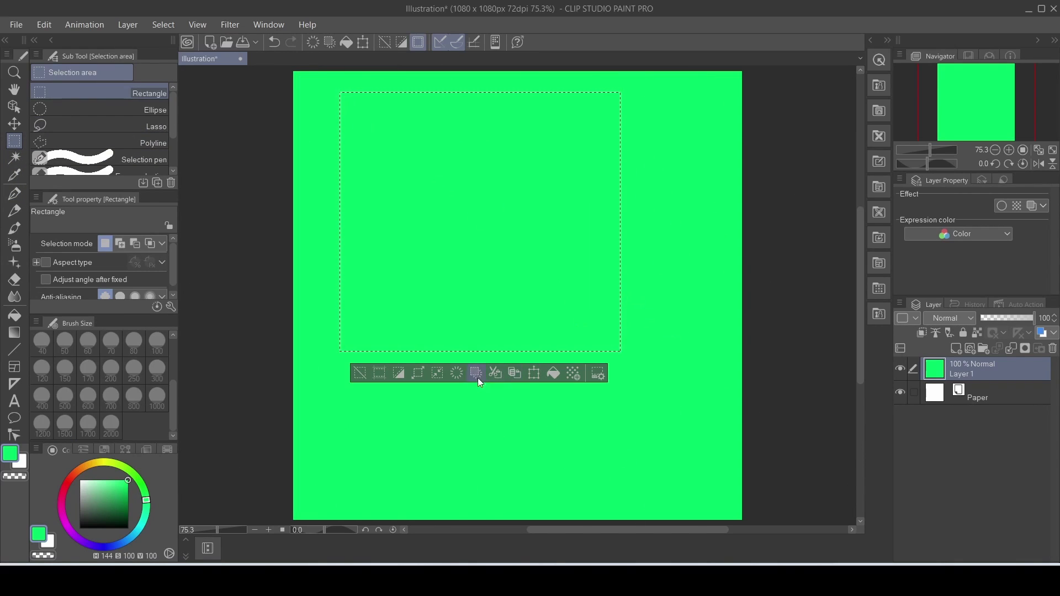
{"action": "left_click", "coordinate": [533, 376]}
{"action": "left_click_drag", "start_coordinate": [517, 260], "coordinate": [515, 338]}
{"action": "left_click", "coordinate": [465, 370]}
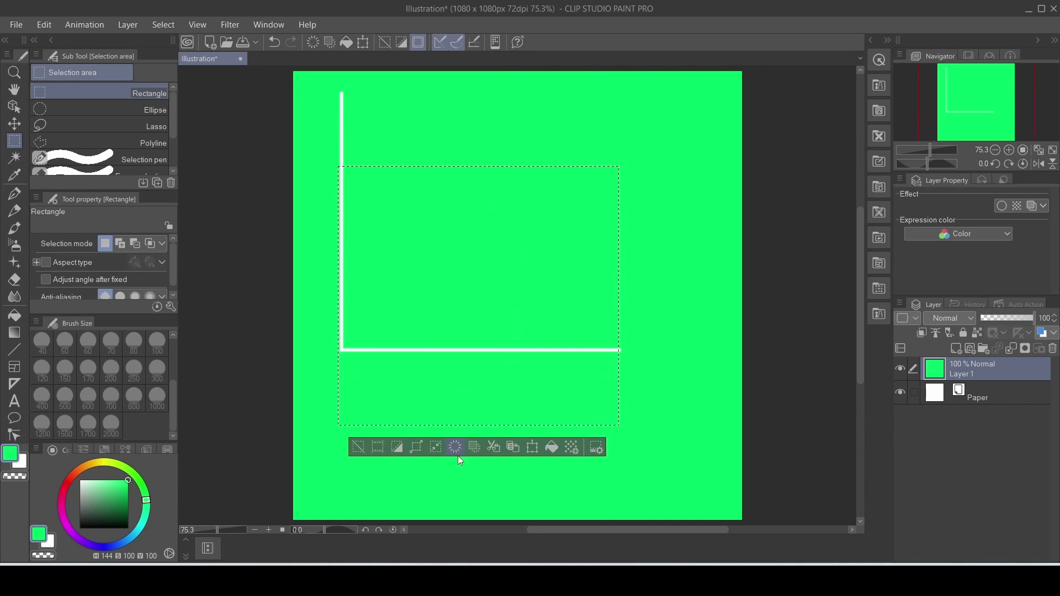
Rotate the selected area clockwise, scale it down, place it inside the white rectangle, and deselect it.
{"action": "left_click", "coordinate": [533, 447]}
{"action": "mouse_move", "coordinate": [639, 348]}
{"action": "left_mouse_down"}
{"action": "mouse_move", "coordinate": [632, 334]}
{"action": "mouse_move", "coordinate": [622, 343]}
{"action": "left_mouse_up"}
{"action": "left_click_drag", "start_coordinate": [553, 409], "coordinate": [515, 318]}
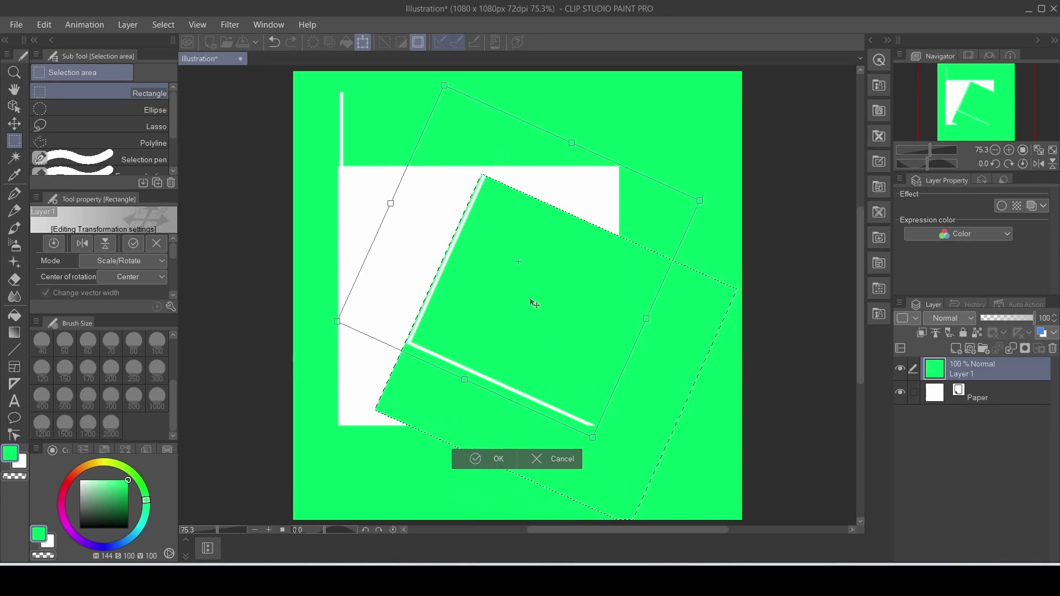
{"action": "left_click_drag", "start_coordinate": [699, 200], "coordinate": [550, 276]}
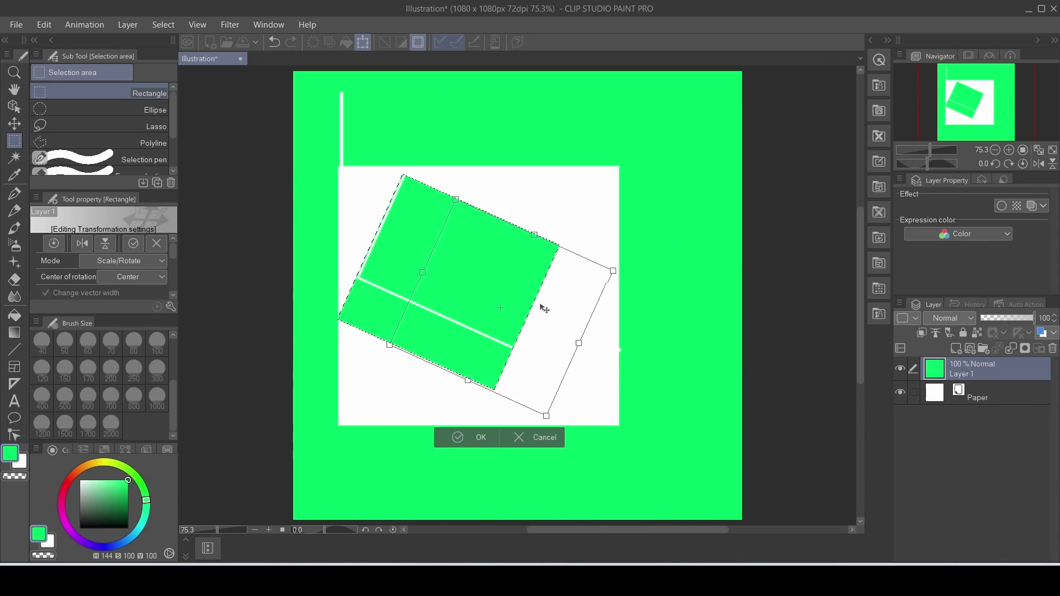
{"action": "left_click_drag", "start_coordinate": [457, 284], "coordinate": [514, 312]}
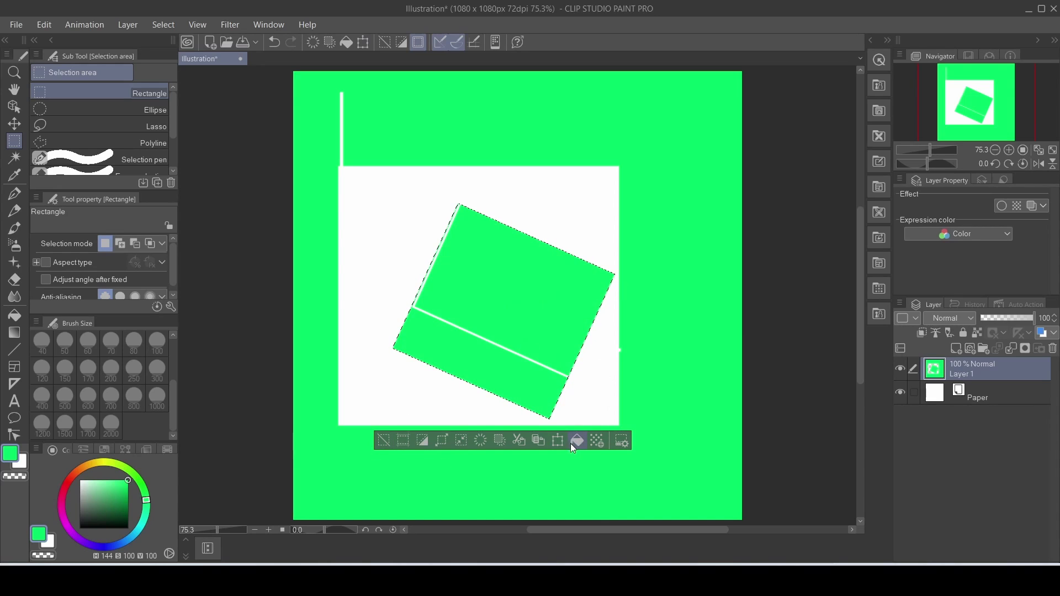
{"action": "left_click", "coordinate": [382, 441]}
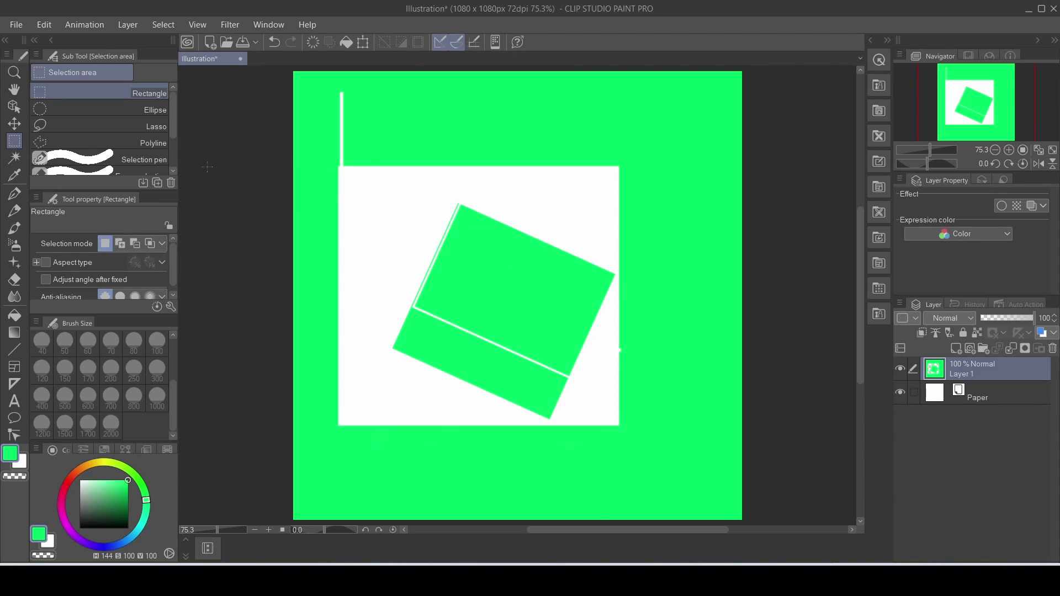
Shift Layer 1 down and to the right with the Move layer tool, then switch to the Object operation tool.
{"action": "left_click", "coordinate": [15, 126]}
{"action": "left_click_drag", "start_coordinate": [560, 188], "coordinate": [533, 238]}
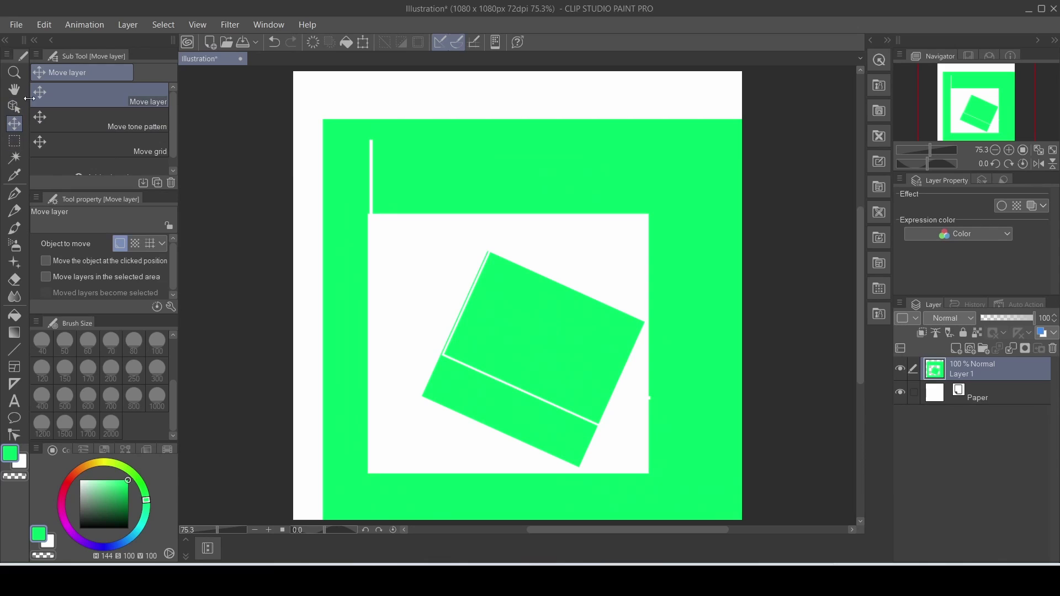
{"action": "left_click", "coordinate": [13, 107]}
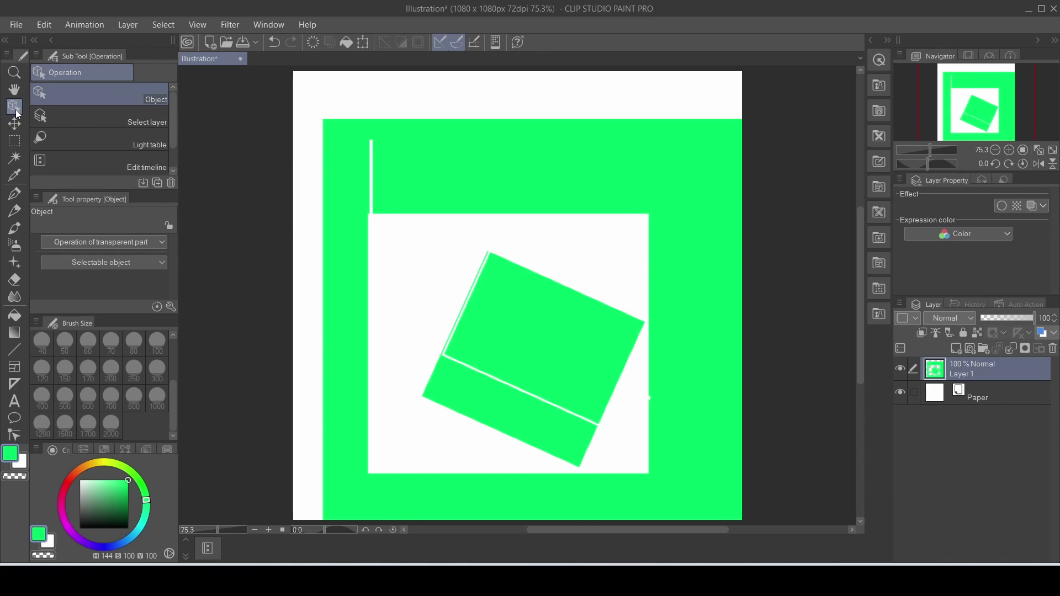
Pan the canvas view with the Hand tool and turn it nearly upside down with the Rotate tool.
{"action": "left_click", "coordinate": [14, 90]}
{"action": "left_click_drag", "start_coordinate": [504, 185], "coordinate": [551, 236]}
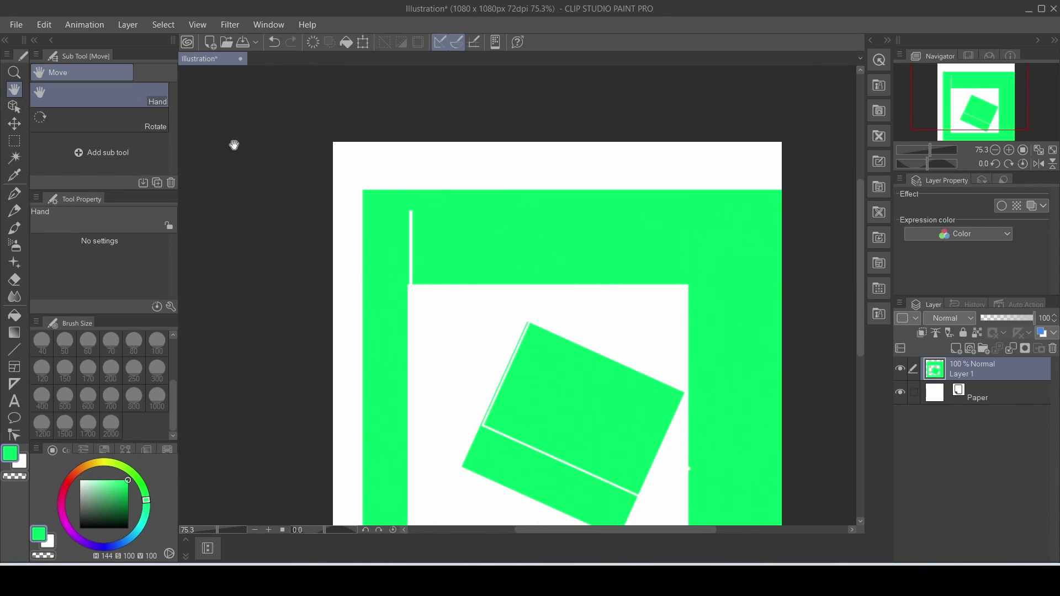
{"action": "left_click", "coordinate": [133, 127]}
{"action": "left_click_drag", "start_coordinate": [337, 142], "coordinate": [428, 160]}
{"action": "left_click_drag", "start_coordinate": [384, 108], "coordinate": [555, 330]}
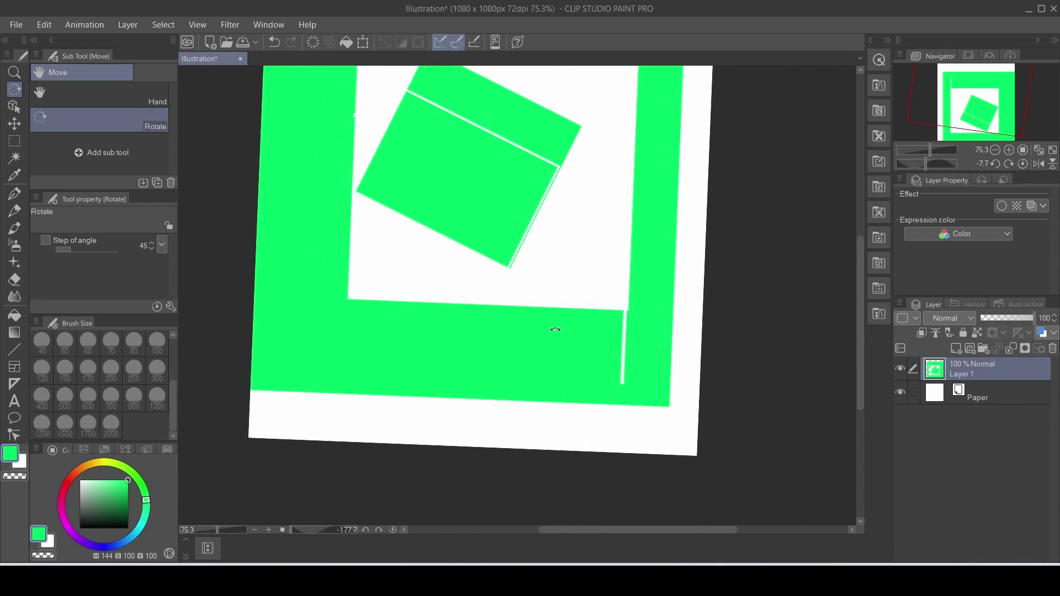
Switch to the G-pen, rotate the canvas view clockwise in small increments until nearly upright, and reset its rotation to 0.
{"action": "left_click", "coordinate": [15, 196]}
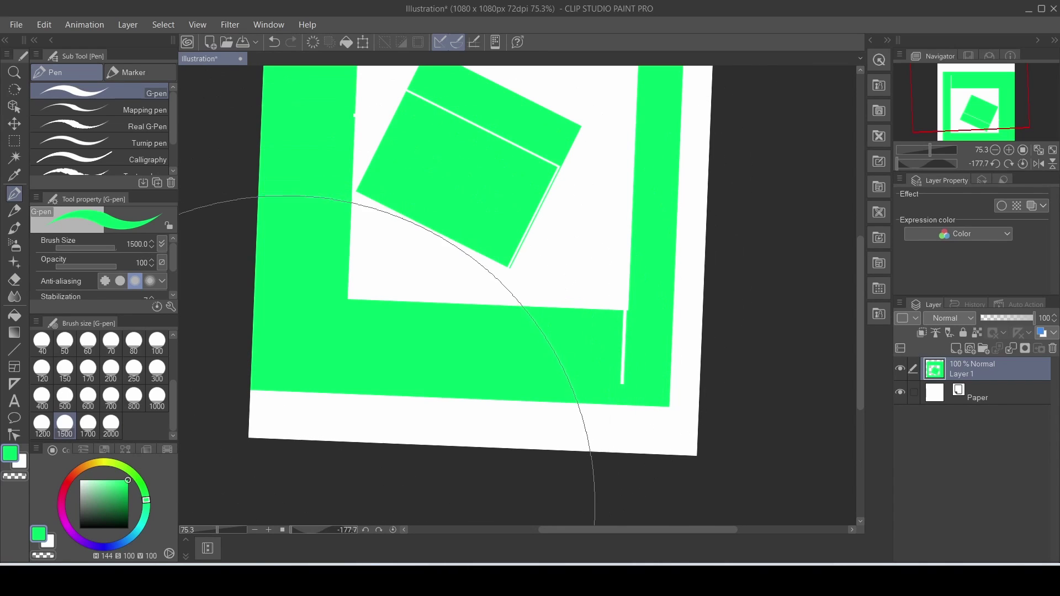
{"action": "left_click", "coordinate": [379, 530]}
{"action": "left_click", "coordinate": [379, 530]}
{"action": "left_click", "coordinate": [379, 530]}
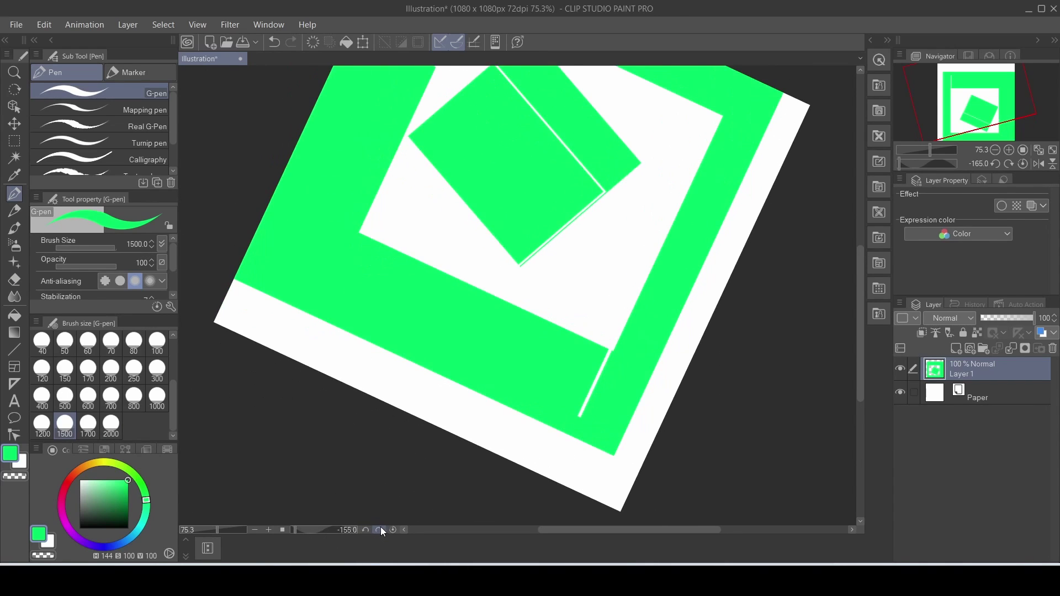
{"action": "left_click", "coordinate": [380, 530]}
{"action": "left_click", "coordinate": [379, 530]}
{"action": "left_click", "coordinate": [380, 530]}
{"action": "left_click", "coordinate": [380, 530]}
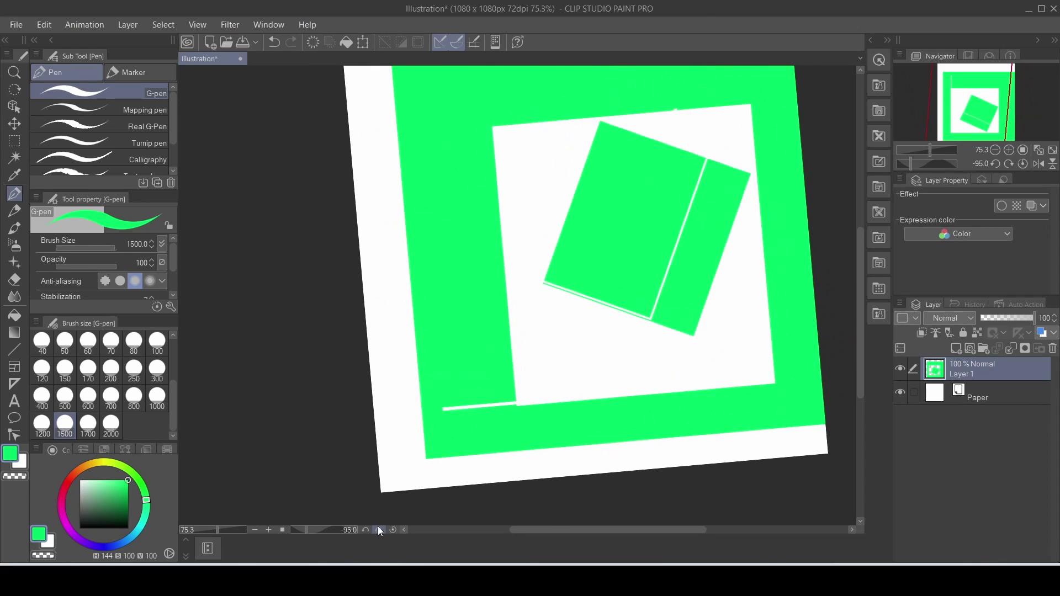
{"action": "left_click", "coordinate": [379, 530]}
{"action": "left_click", "coordinate": [378, 531]}
{"action": "left_click", "coordinate": [379, 530]}
{"action": "left_click", "coordinate": [380, 530]}
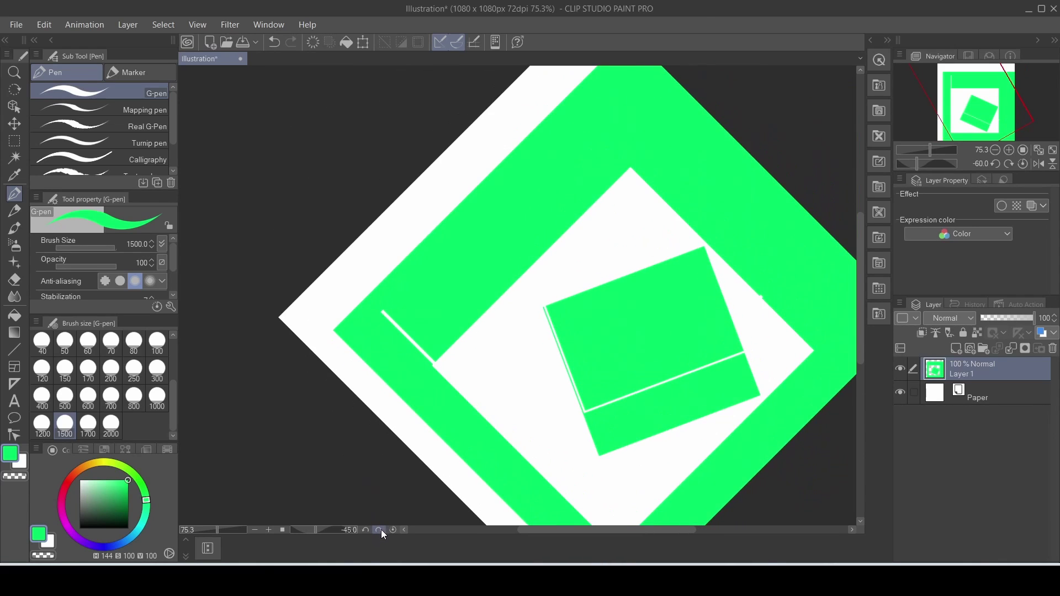
{"action": "left_click", "coordinate": [379, 530]}
{"action": "left_click", "coordinate": [380, 530]}
{"action": "left_click", "coordinate": [379, 530]}
{"action": "left_click", "coordinate": [380, 530]}
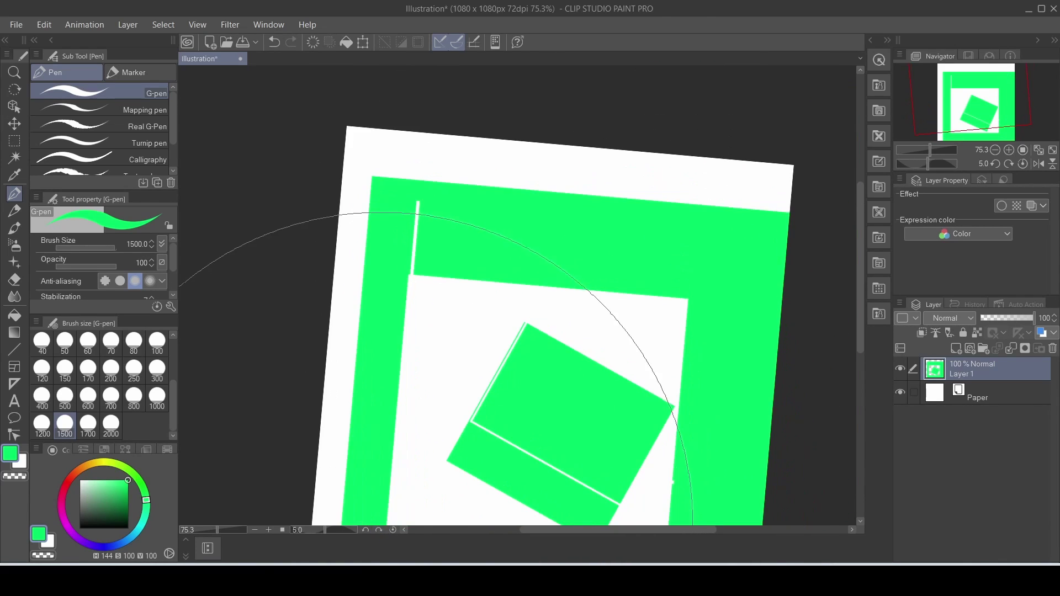
{"action": "left_click", "coordinate": [392, 531]}
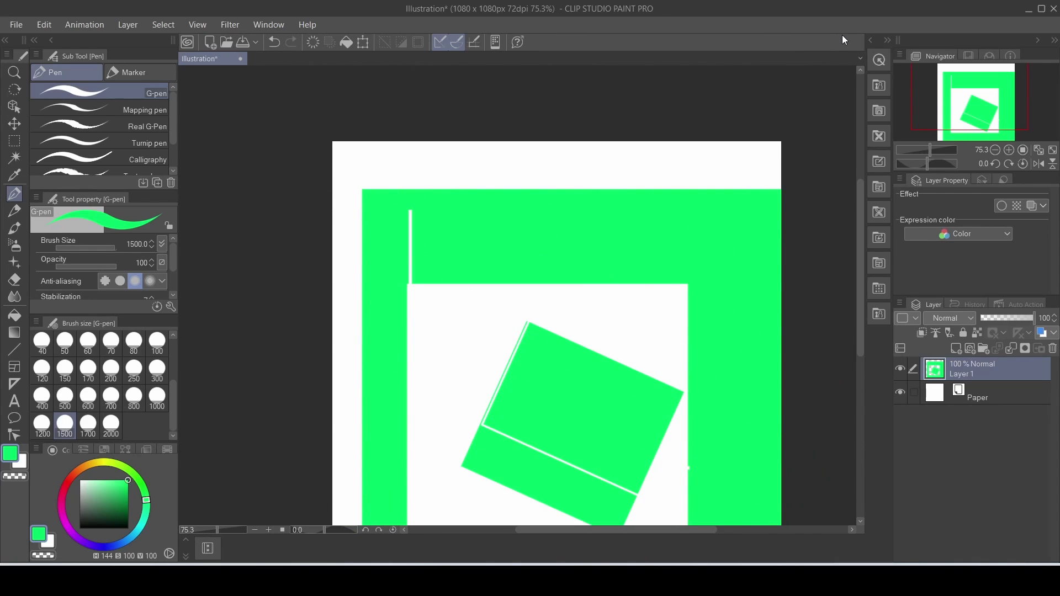
Paint over the canvas in green with the G-pen at size 1500 and reduce the brush size to 80.
{"action": "mouse_move", "coordinate": [497, 118]}
{"action": "left_mouse_down"}
{"action": "mouse_move", "coordinate": [502, 232]}
{"action": "mouse_move", "coordinate": [481, 276]}
{"action": "mouse_move", "coordinate": [553, 398]}
{"action": "left_mouse_up"}
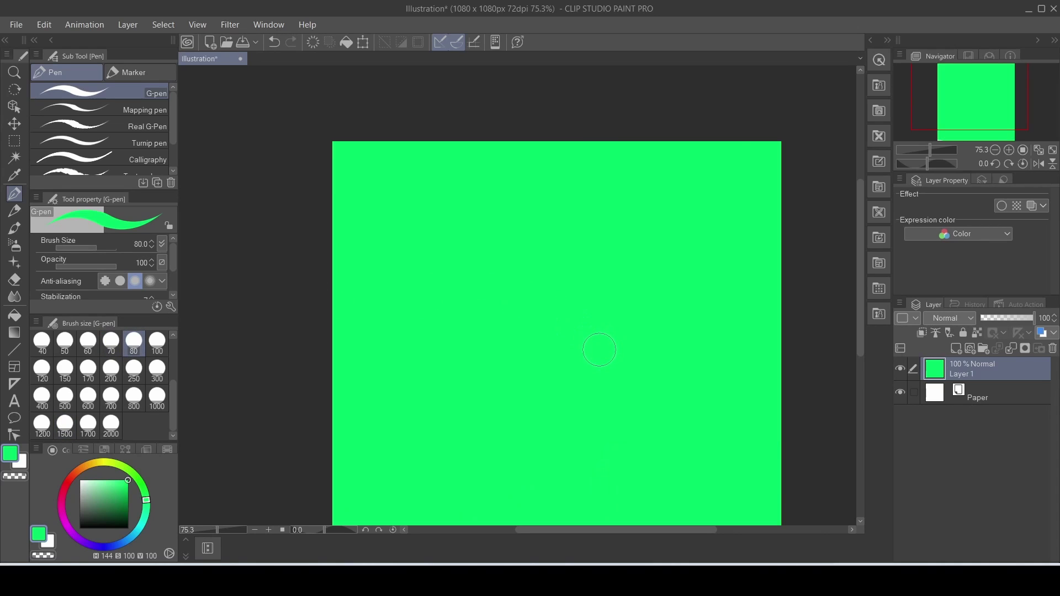
{"action": "key", "text": "ctrl+0"}
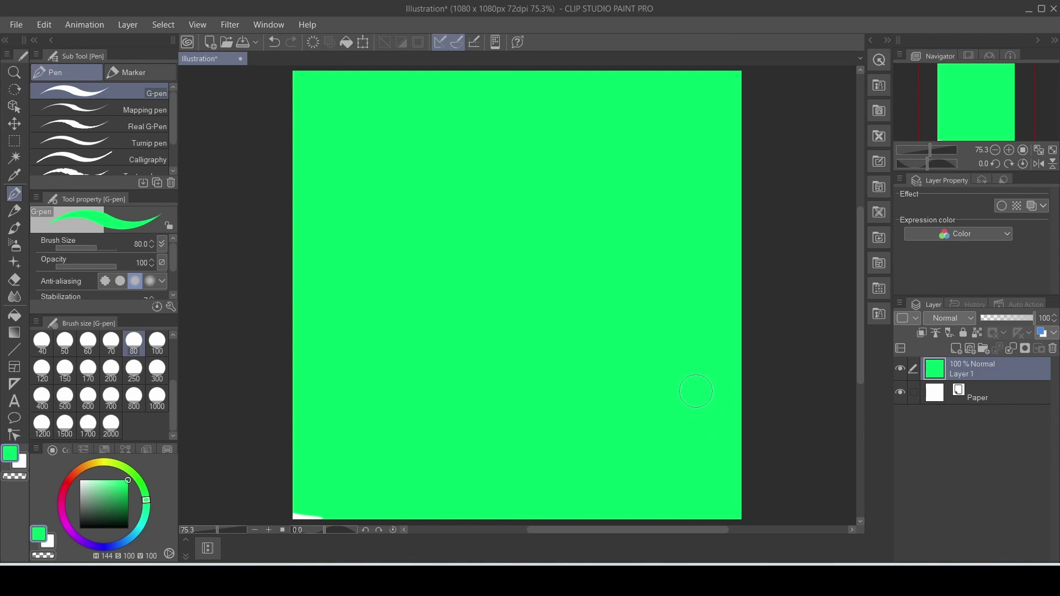
Rotate the canvas view counterclockwise in small increments through nearly a full turn.
{"action": "key", "text": "minus"}
{"action": "key", "text": "minus"}
{"action": "key", "text": "minus"}
{"action": "key", "text": "minus"}
{"action": "key", "text": "minus"}
{"action": "key", "text": "minus"}
{"action": "key", "text": "minus"}
{"action": "key", "text": "minus"}
{"action": "key", "text": "minus"}
{"action": "key", "text": "minus"}
{"action": "key", "text": "minus"}
{"action": "key", "text": "minus"}
{"action": "key", "text": "minus"}
{"action": "key", "text": "minus"}
{"action": "key", "text": "minus"}
{"action": "key", "text": "minus"}
{"action": "key", "text": "minus"}
{"action": "key", "text": "minus"}
{"action": "key", "text": "minus"}
{"action": "key", "text": "minus"}
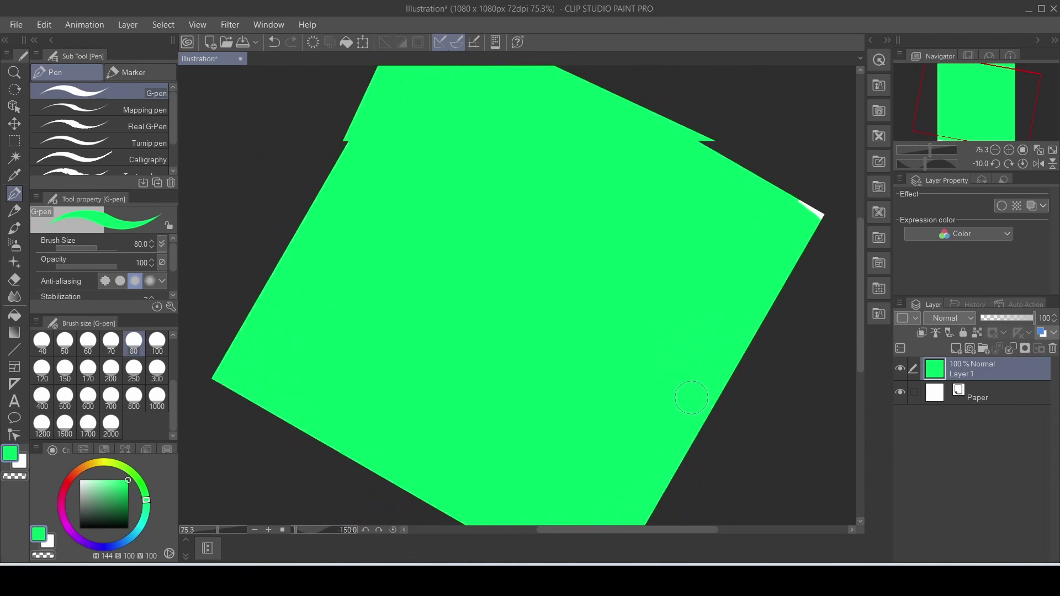
{"action": "key", "text": "minus"}
{"action": "key", "text": "minus"}
{"action": "key", "text": "minus"}
{"action": "key", "text": "minus"}
{"action": "key", "text": "minus"}
{"action": "key", "text": "minus"}
{"action": "key", "text": "minus"}
{"action": "key", "text": "minus"}
{"action": "key", "text": "minus"}
{"action": "key", "text": "minus"}
{"action": "key", "text": "minus"}
{"action": "key", "text": "minus"}
{"action": "key", "text": "minus"}
{"action": "key", "text": "minus"}
{"action": "key", "text": "minus"}
{"action": "key", "text": "minus"}
{"action": "key", "text": "minus"}
{"action": "key", "text": "minus"}
{"action": "key", "text": "minus"}
{"action": "key", "text": "minus"}
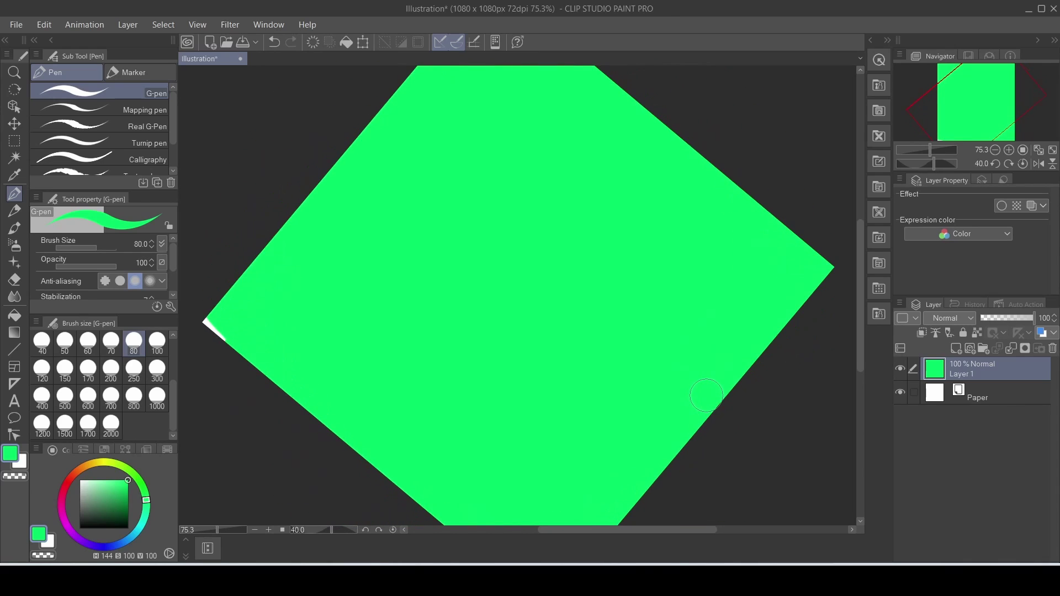
{"action": "key", "text": "minus"}
{"action": "key", "text": "minus"}
{"action": "key", "text": "minus"}
{"action": "key", "text": "minus"}
{"action": "key", "text": "minus"}
{"action": "key", "text": "minus"}
{"action": "key", "text": "minus"}
{"action": "key", "text": "minus"}
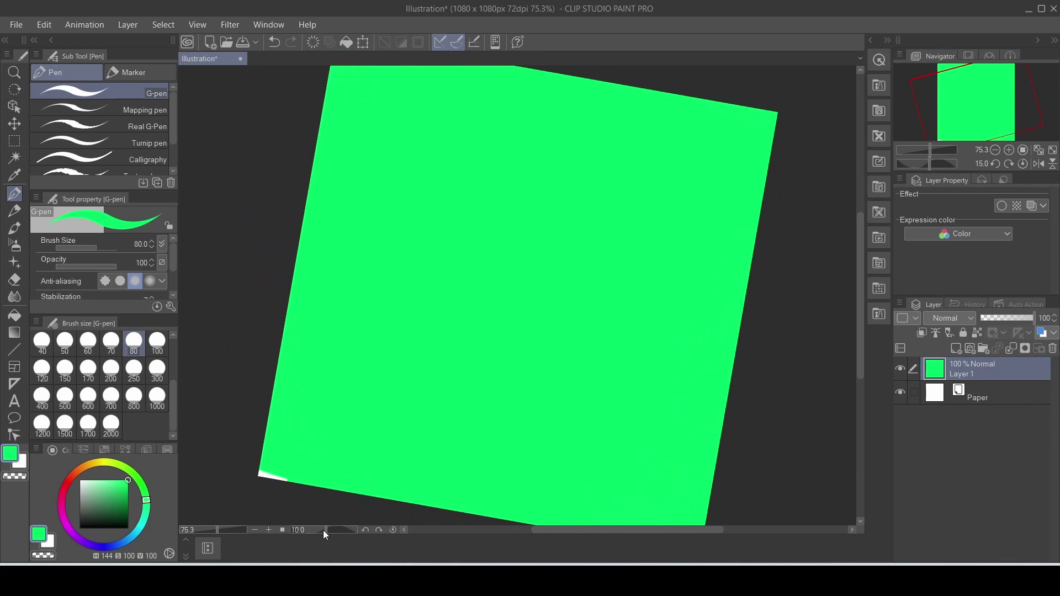
Adjust the canvas view rotation in both directions and bring it back to 0 degrees.
{"action": "left_click", "coordinate": [378, 530]}
{"action": "left_click", "coordinate": [366, 530]}
{"action": "left_click_drag", "start_coordinate": [333, 530], "coordinate": [325, 532]}
{"action": "left_click", "coordinate": [366, 530]}
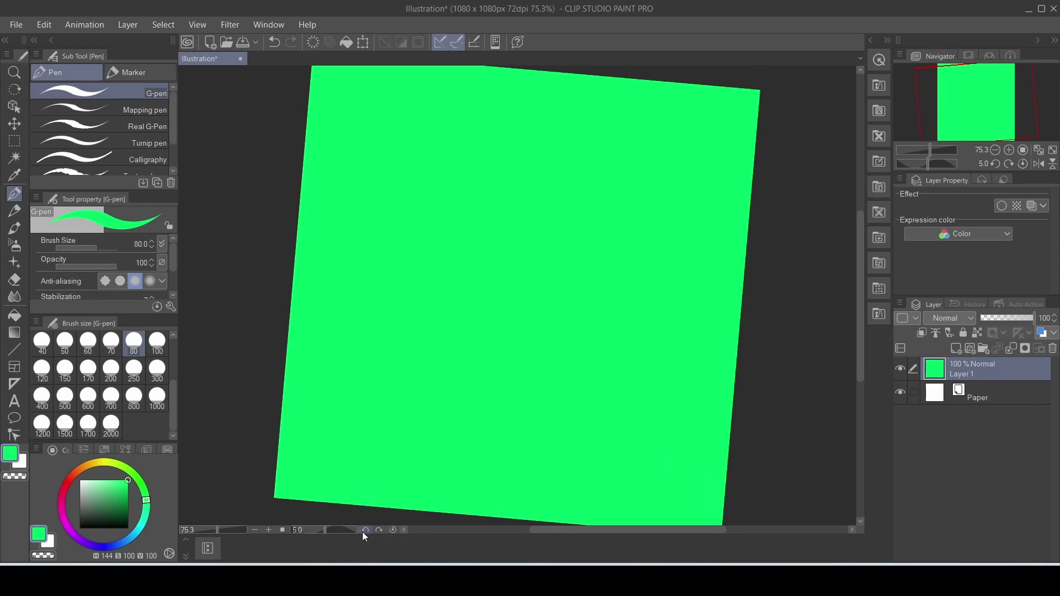
{"action": "left_click", "coordinate": [365, 530]}
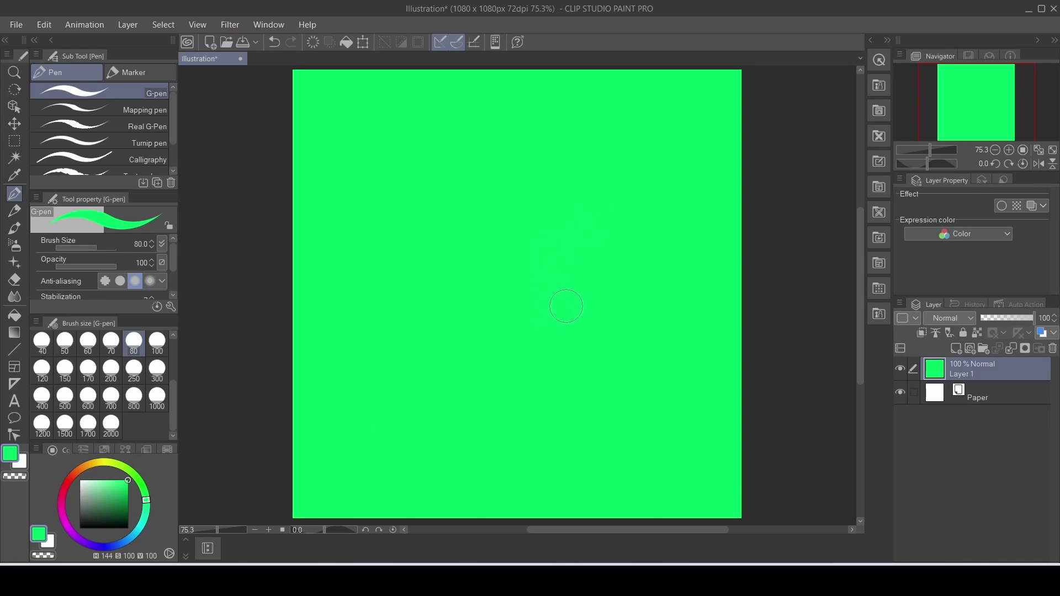
Choose black and paint a small blob near the centre of the green canvas with the G-pen at 3200% zoom.
{"action": "scroll", "coordinate": [566, 306], "scroll_direction": "up", "scroll_amount": 10}
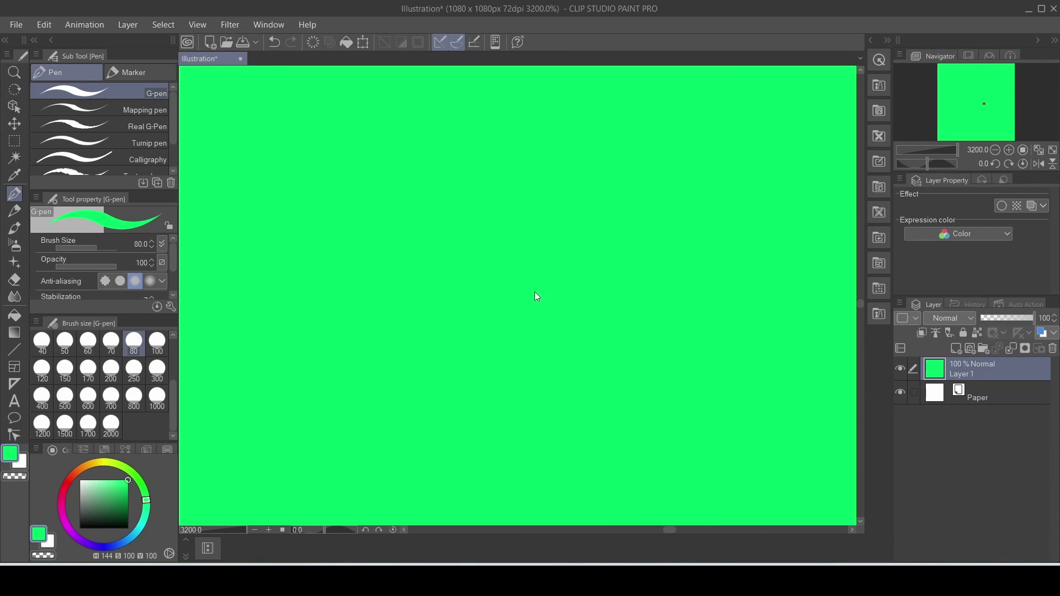
{"action": "left_click", "coordinate": [80, 528]}
{"action": "left_click_drag", "start_coordinate": [442, 279], "coordinate": [663, 293]}
{"action": "mouse_move", "coordinate": [542, 285]}
{"action": "left_mouse_down"}
{"action": "mouse_move", "coordinate": [318, 362]}
{"action": "mouse_move", "coordinate": [613, 215]}
{"action": "left_mouse_up"}
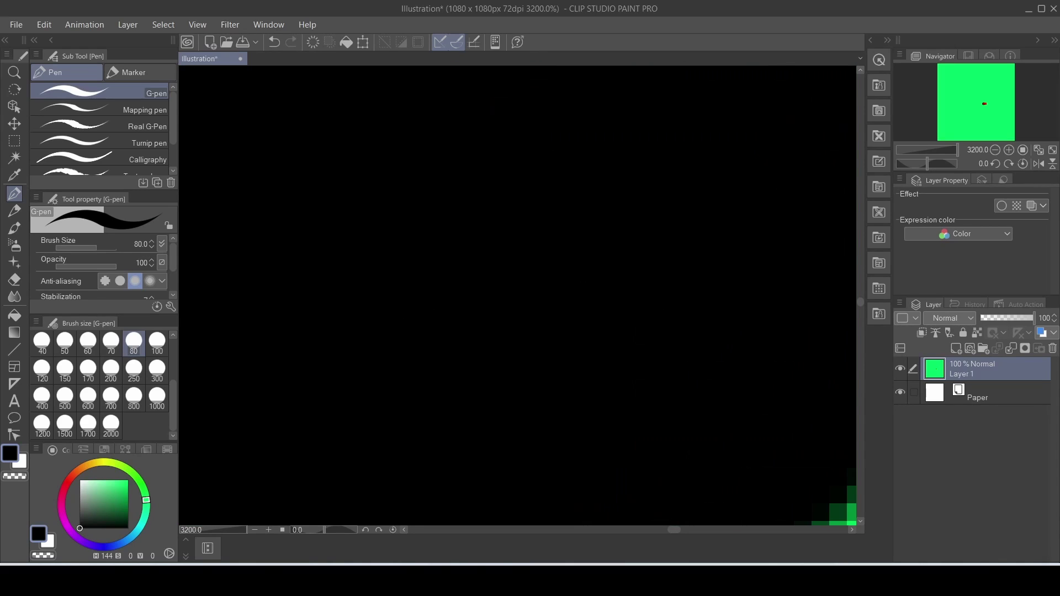
{"action": "scroll", "coordinate": [569, 305], "scroll_direction": "down", "scroll_amount": 15}
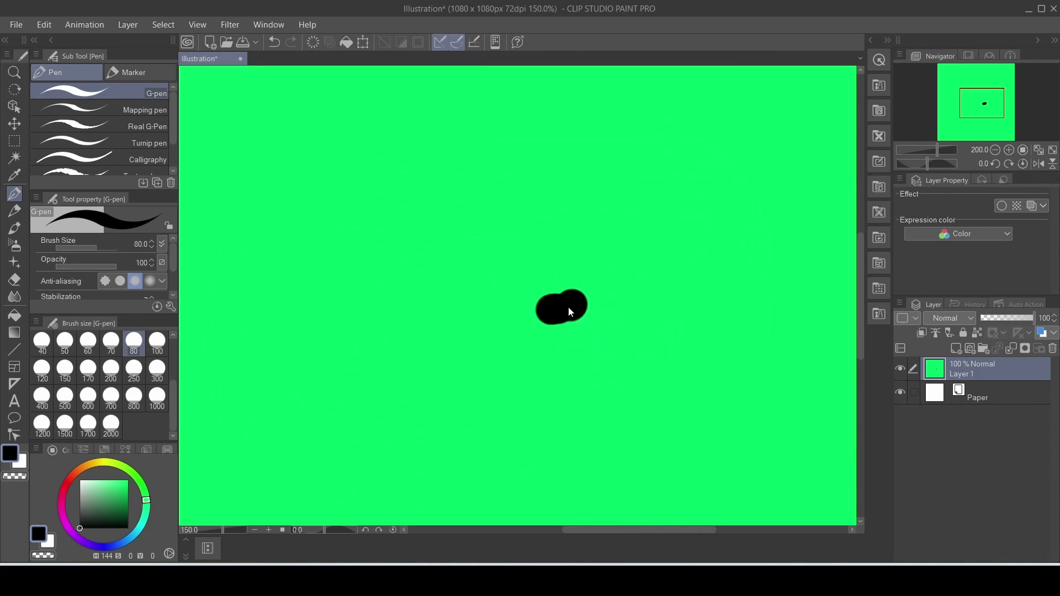
{"action": "scroll", "coordinate": [565, 314], "scroll_direction": "up", "scroll_amount": 1}
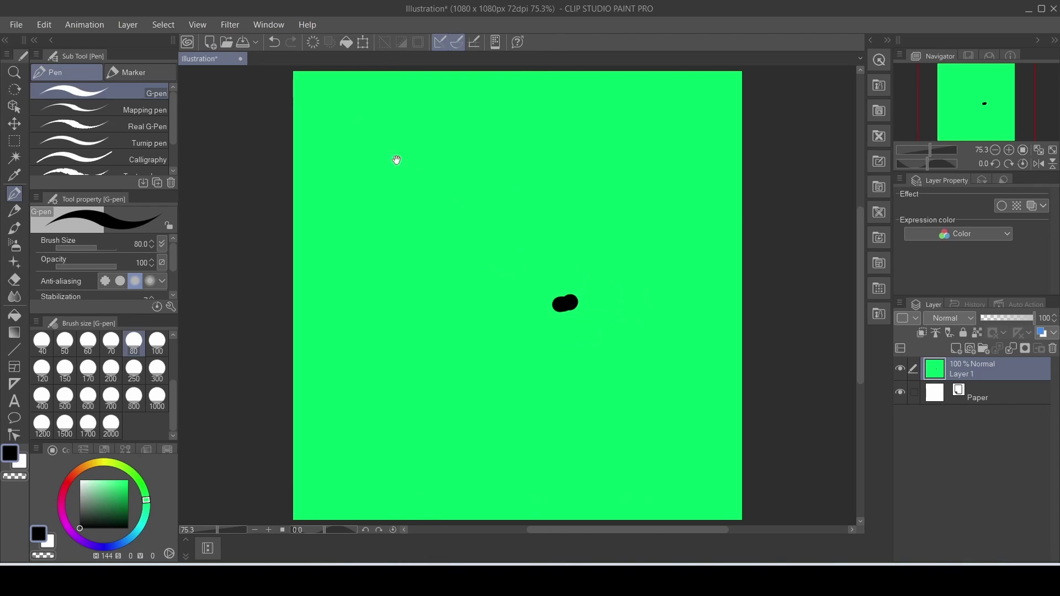
{"action": "mouse_move", "coordinate": [409, 222]}
{"action": "left_mouse_down"}
{"action": "mouse_move", "coordinate": [478, 433]}
{"action": "mouse_move", "coordinate": [495, 355]}
{"action": "mouse_move", "coordinate": [375, 231]}
{"action": "mouse_move", "coordinate": [587, 99]}
{"action": "mouse_move", "coordinate": [379, 147]}
{"action": "left_mouse_up"}
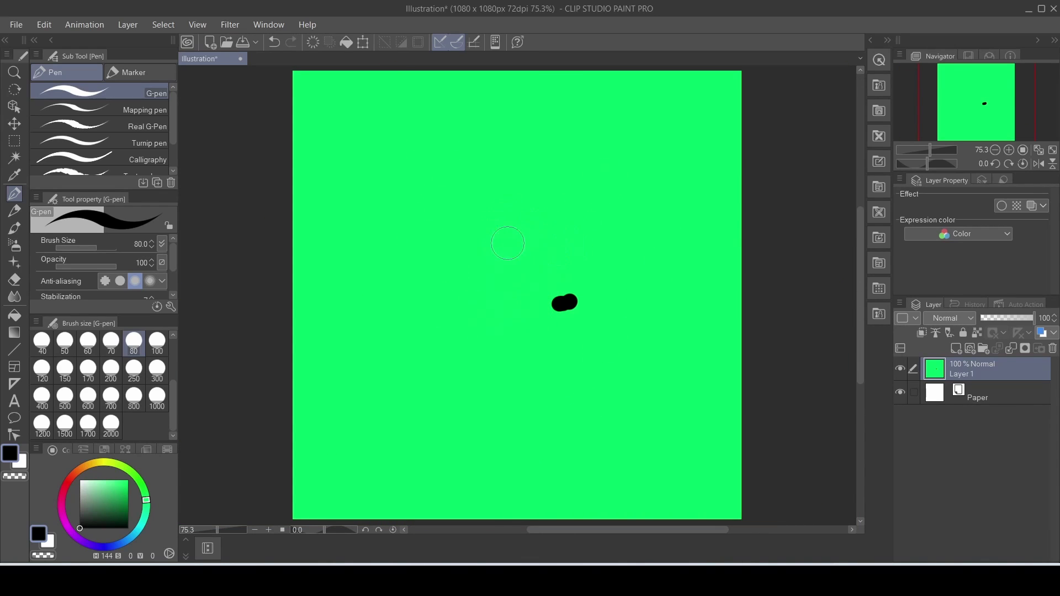
Erase everything on Layer 1 with the Hard eraser at size 2000.
{"action": "key", "text": "e"}
{"action": "mouse_move", "coordinate": [544, 270]}
{"action": "left_mouse_down"}
{"action": "mouse_move", "coordinate": [699, 356]}
{"action": "mouse_move", "coordinate": [225, 403]}
{"action": "mouse_move", "coordinate": [279, 183]}
{"action": "mouse_move", "coordinate": [446, 221]}
{"action": "left_mouse_up"}
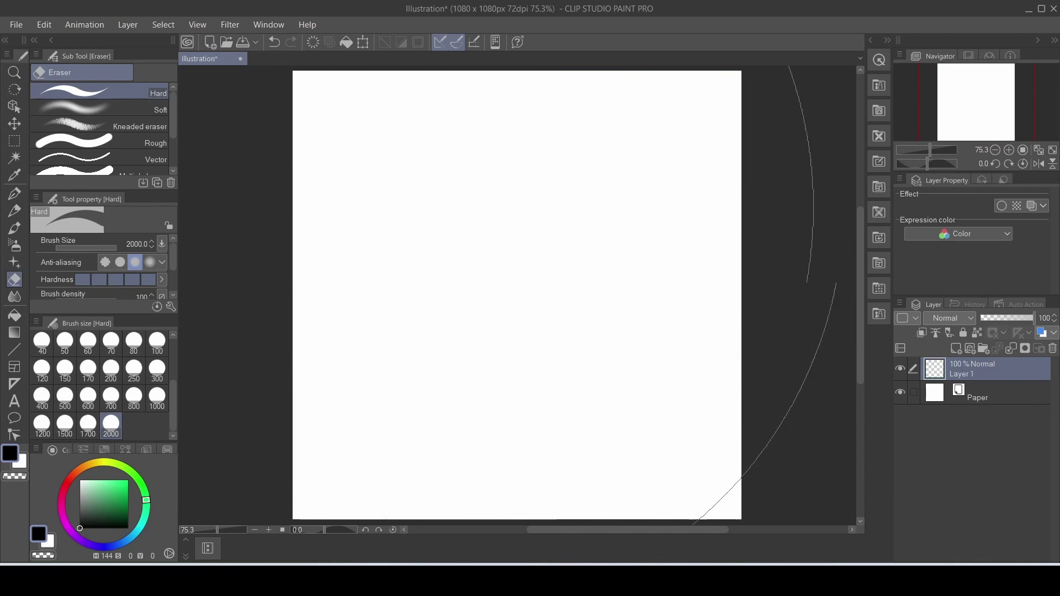
Try a black G-pen scribble and a Pencil stroke on the empty layer, undoing each one.
{"action": "key", "text": "p"}
{"action": "mouse_move", "coordinate": [533, 107]}
{"action": "left_mouse_down"}
{"action": "mouse_move", "coordinate": [440, 139]}
{"action": "mouse_move", "coordinate": [466, 183]}
{"action": "mouse_move", "coordinate": [584, 276]}
{"action": "mouse_move", "coordinate": [442, 196]}
{"action": "left_mouse_up"}
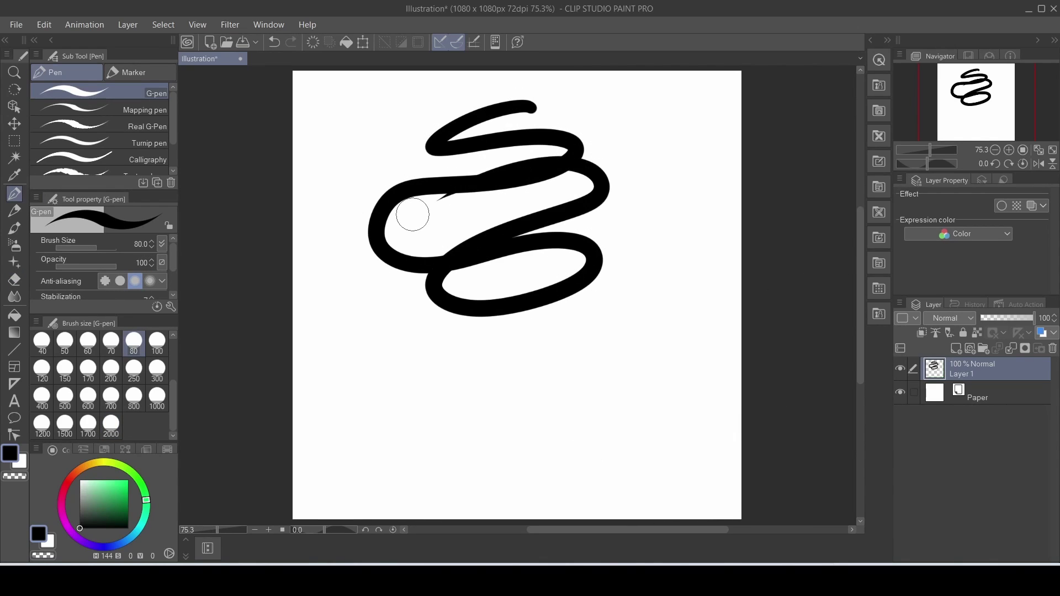
{"action": "key", "text": "ctrl+z"}
{"action": "key", "text": "p"}
{"action": "mouse_move", "coordinate": [545, 172]}
{"action": "left_mouse_down"}
{"action": "mouse_move", "coordinate": [467, 226]}
{"action": "mouse_move", "coordinate": [515, 286]}
{"action": "mouse_move", "coordinate": [562, 174]}
{"action": "mouse_move", "coordinate": [531, 191]}
{"action": "left_mouse_up"}
{"action": "key", "text": "ctrl+z"}
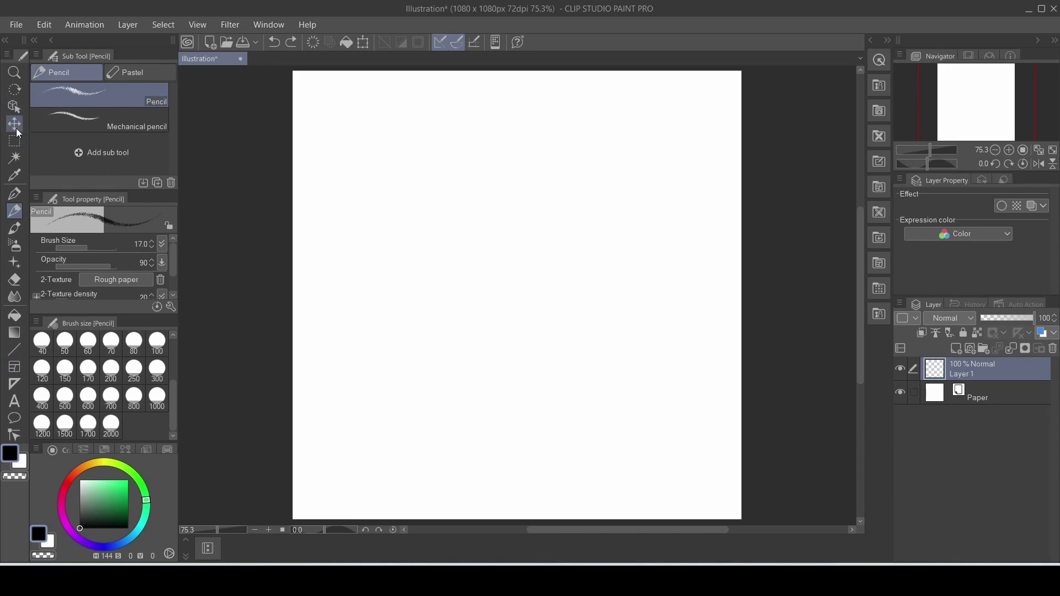
Pick the Eyedropper, draw a G-pen scribble and a thin Pencil scribble beside it, and undo both strokes.
{"action": "left_click", "coordinate": [15, 176]}
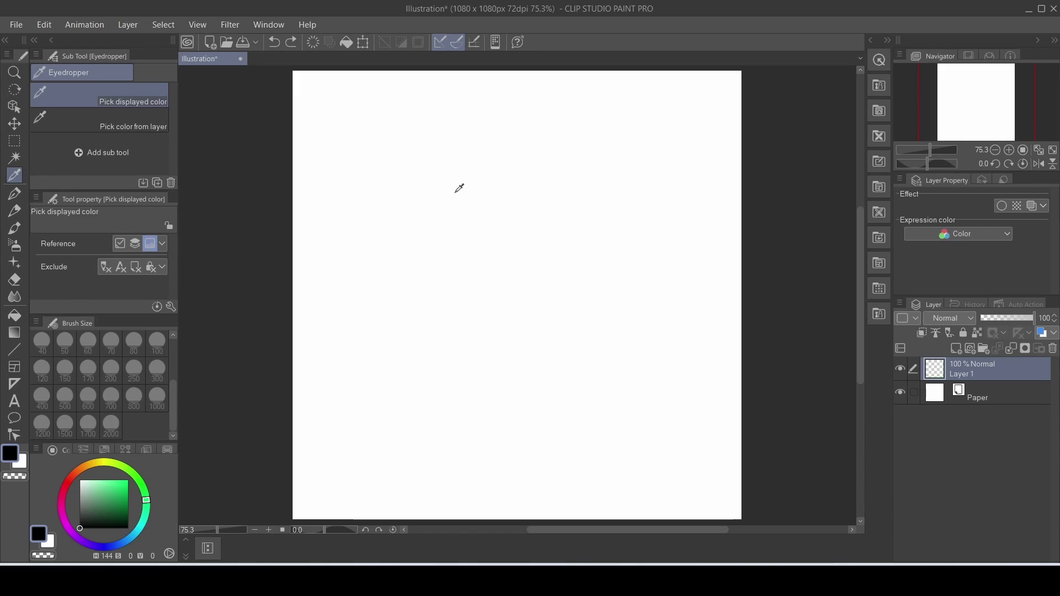
{"action": "key", "text": "p"}
{"action": "mouse_move", "coordinate": [474, 166]}
{"action": "left_mouse_down"}
{"action": "mouse_move", "coordinate": [433, 218]}
{"action": "mouse_move", "coordinate": [558, 194]}
{"action": "mouse_move", "coordinate": [469, 229]}
{"action": "left_mouse_up"}
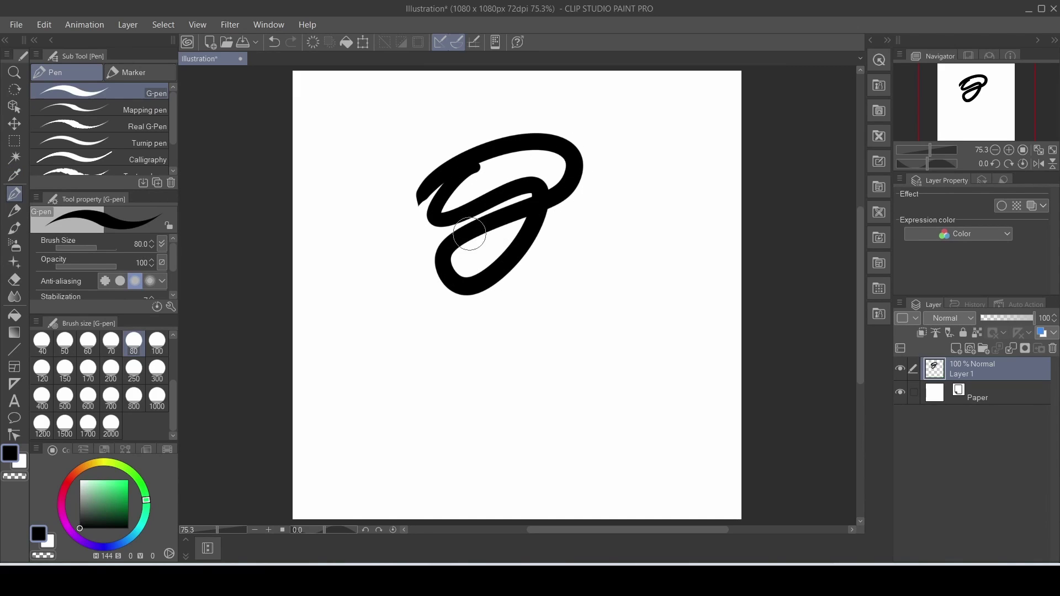
{"action": "key", "text": "p"}
{"action": "mouse_move", "coordinate": [572, 254]}
{"action": "left_mouse_down"}
{"action": "mouse_move", "coordinate": [541, 281]}
{"action": "mouse_move", "coordinate": [607, 335]}
{"action": "mouse_move", "coordinate": [637, 249]}
{"action": "mouse_move", "coordinate": [500, 291]}
{"action": "left_mouse_up"}
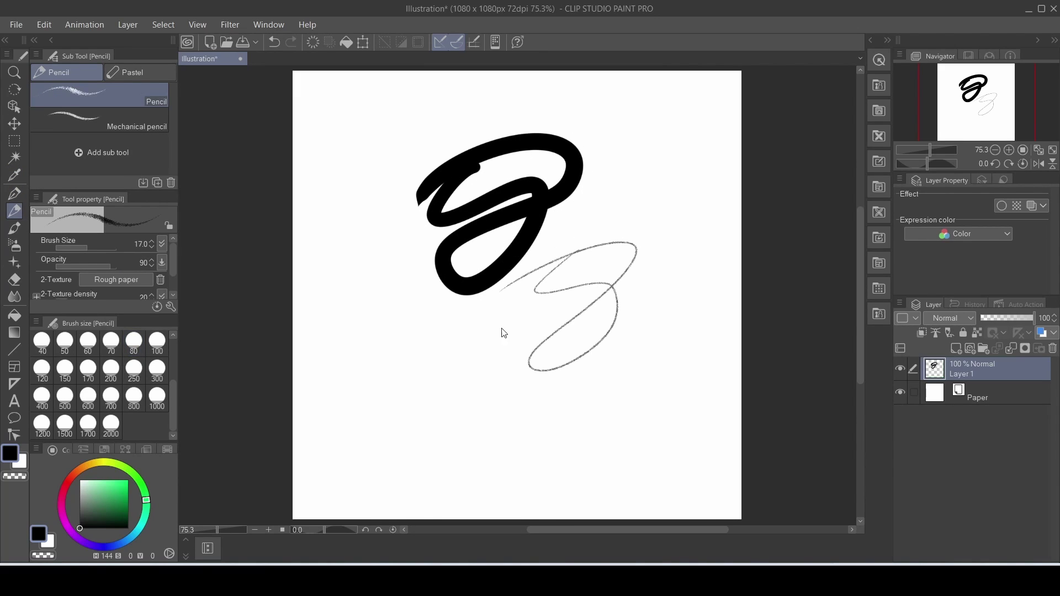
{"action": "key", "text": "ctrl+z"}
{"action": "key", "text": "ctrl+z"}
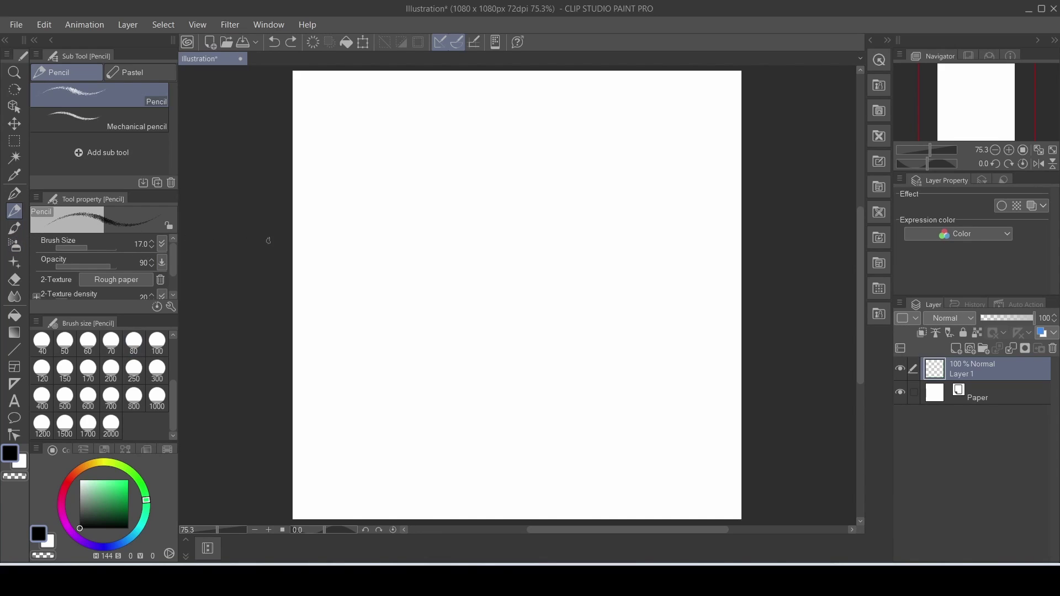
Paint test loops with the Round watercolor brush and a soft airbrush, plus a scribble below with the Glitter decoration brush.
{"action": "key", "text": "b"}
{"action": "mouse_move", "coordinate": [438, 154]}
{"action": "left_mouse_down"}
{"action": "mouse_move", "coordinate": [425, 256]}
{"action": "mouse_move", "coordinate": [421, 213]}
{"action": "left_mouse_up"}
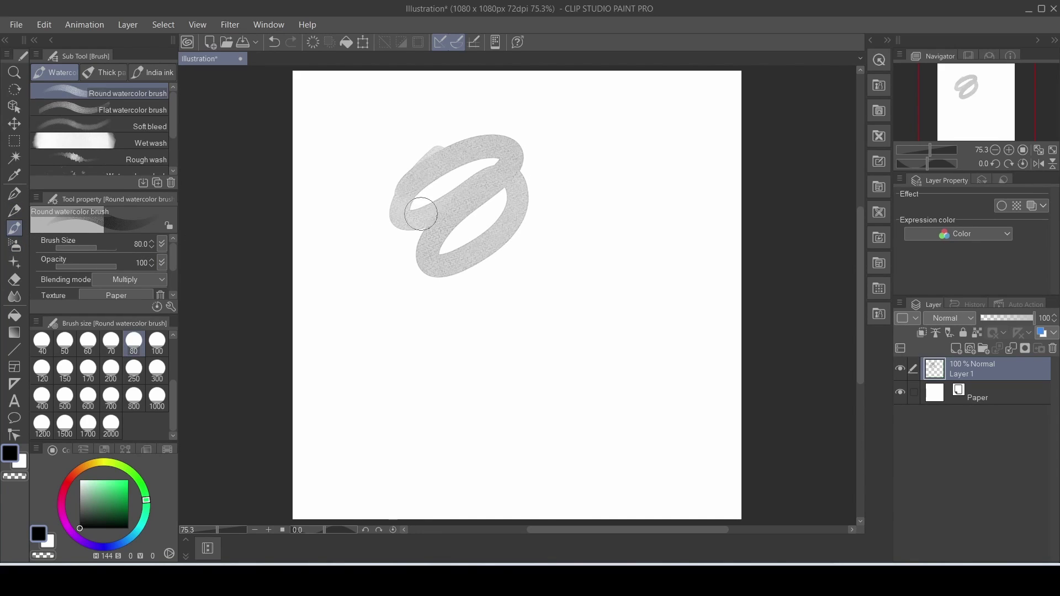
{"action": "key", "text": "b"}
{"action": "mouse_move", "coordinate": [599, 165]}
{"action": "left_mouse_down"}
{"action": "mouse_move", "coordinate": [547, 209]}
{"action": "mouse_move", "coordinate": [646, 165]}
{"action": "mouse_move", "coordinate": [583, 161]}
{"action": "left_mouse_up"}
{"action": "key", "text": "b"}
{"action": "mouse_move", "coordinate": [497, 344]}
{"action": "left_mouse_down"}
{"action": "mouse_move", "coordinate": [457, 407]}
{"action": "mouse_move", "coordinate": [546, 331]}
{"action": "mouse_move", "coordinate": [533, 331]}
{"action": "mouse_move", "coordinate": [439, 451]}
{"action": "mouse_move", "coordinate": [400, 480]}
{"action": "left_mouse_up"}
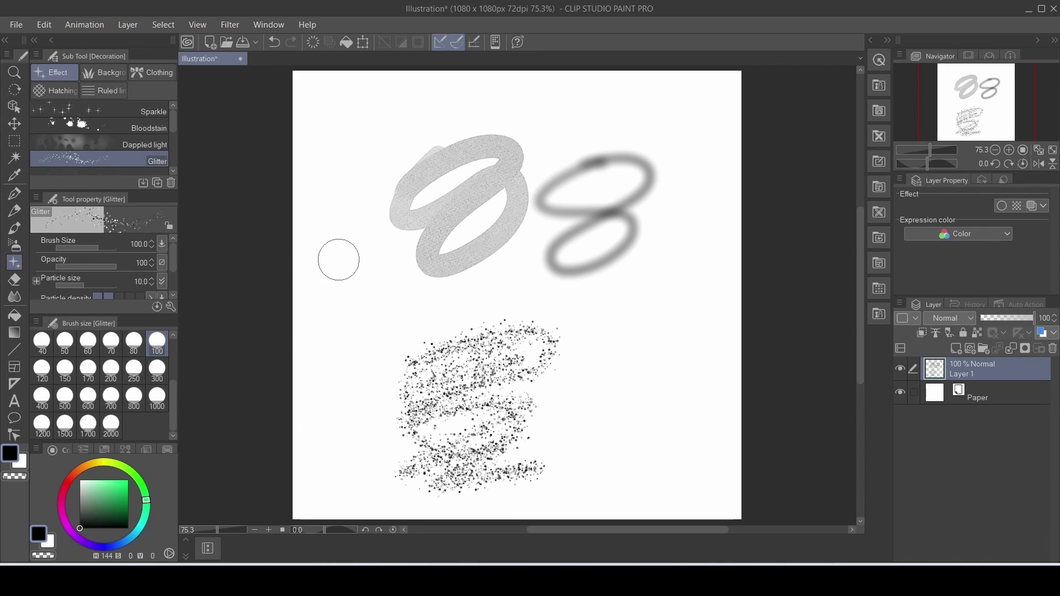
Smear the test strokes together with the blending tool and erase the whole layer with the Hard eraser.
{"action": "key", "text": "j"}
{"action": "mouse_move", "coordinate": [450, 260]}
{"action": "left_mouse_down"}
{"action": "mouse_move", "coordinate": [407, 308]}
{"action": "mouse_move", "coordinate": [491, 160]}
{"action": "mouse_move", "coordinate": [635, 182]}
{"action": "mouse_move", "coordinate": [620, 182]}
{"action": "mouse_move", "coordinate": [502, 374]}
{"action": "mouse_move", "coordinate": [474, 484]}
{"action": "mouse_move", "coordinate": [428, 466]}
{"action": "mouse_move", "coordinate": [445, 425]}
{"action": "mouse_move", "coordinate": [309, 343]}
{"action": "mouse_move", "coordinate": [414, 182]}
{"action": "left_mouse_up"}
{"action": "key", "text": "e"}
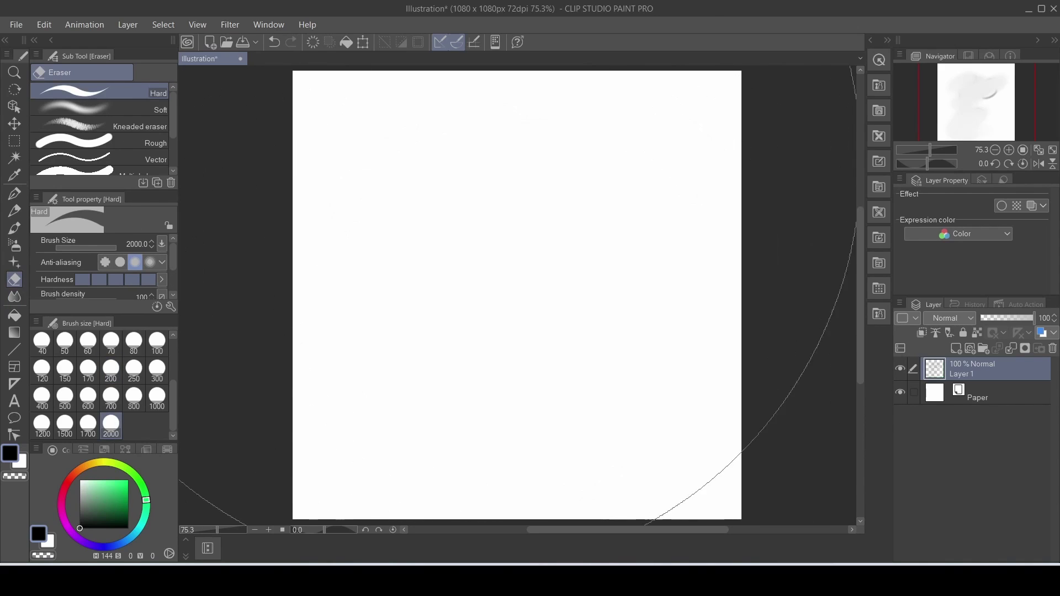
Draw a pair of square brackets in black on the upper part of the canvas with the size 80 G-pen.
{"action": "key", "text": "p"}
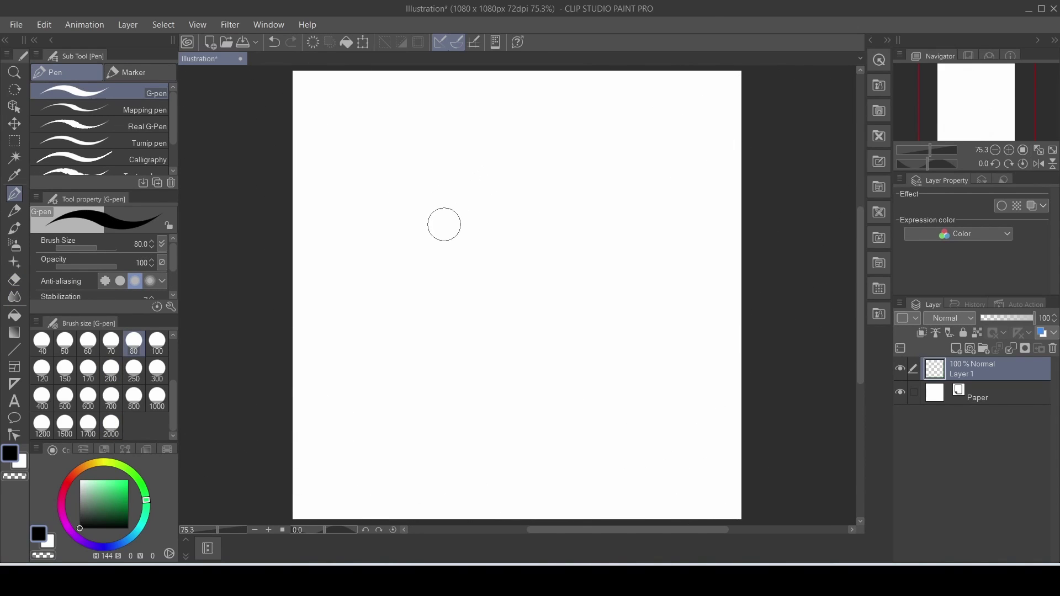
{"action": "scroll", "coordinate": [169, 394], "scroll_direction": "up", "scroll_amount": 3}
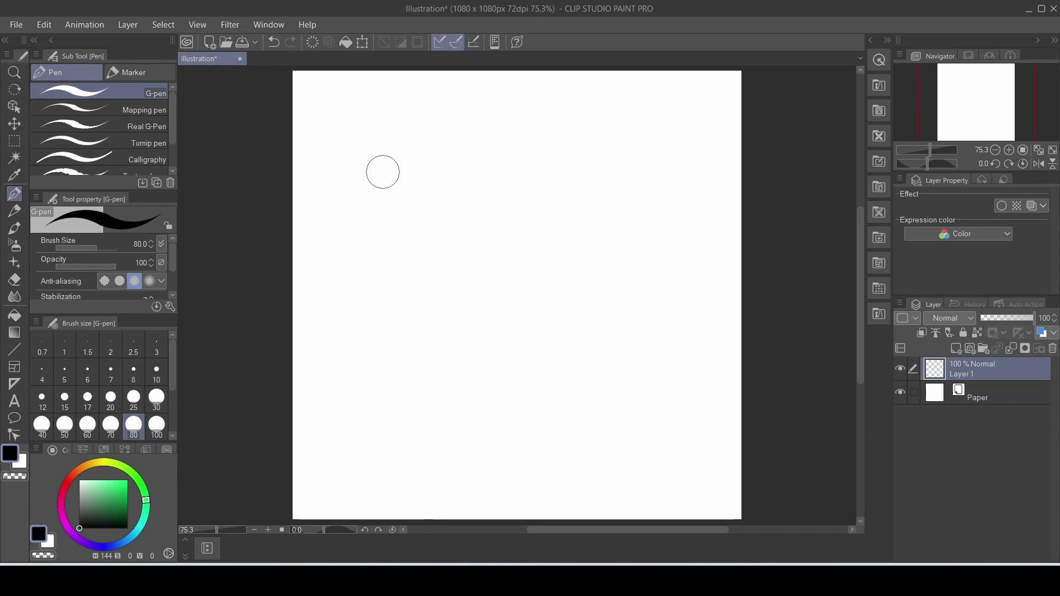
{"action": "mouse_move", "coordinate": [171, 369]}
{"action": "left_mouse_down"}
{"action": "mouse_move", "coordinate": [177, 386]}
{"action": "mouse_move", "coordinate": [176, 352]}
{"action": "mouse_move", "coordinate": [165, 389]}
{"action": "mouse_move", "coordinate": [173, 358]}
{"action": "left_mouse_up"}
{"action": "mouse_move", "coordinate": [453, 157]}
{"action": "left_mouse_down"}
{"action": "mouse_move", "coordinate": [399, 209]}
{"action": "mouse_move", "coordinate": [442, 241]}
{"action": "left_mouse_up"}
{"action": "mouse_move", "coordinate": [492, 160]}
{"action": "left_mouse_down"}
{"action": "mouse_move", "coordinate": [522, 221]}
{"action": "mouse_move", "coordinate": [486, 250]}
{"action": "left_mouse_up"}
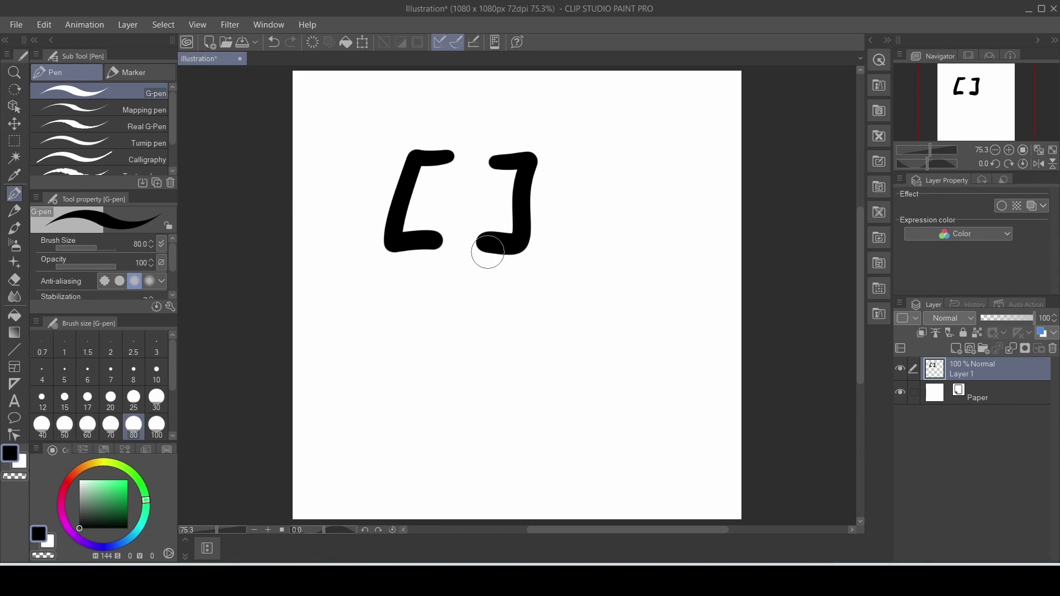
Draw a plus sign to the right of the closing bracket and a minus sign to the left of the opening bracket.
{"action": "left_click_drag", "start_coordinate": [567, 184], "coordinate": [564, 228]}
{"action": "left_click_drag", "start_coordinate": [550, 210], "coordinate": [603, 206]}
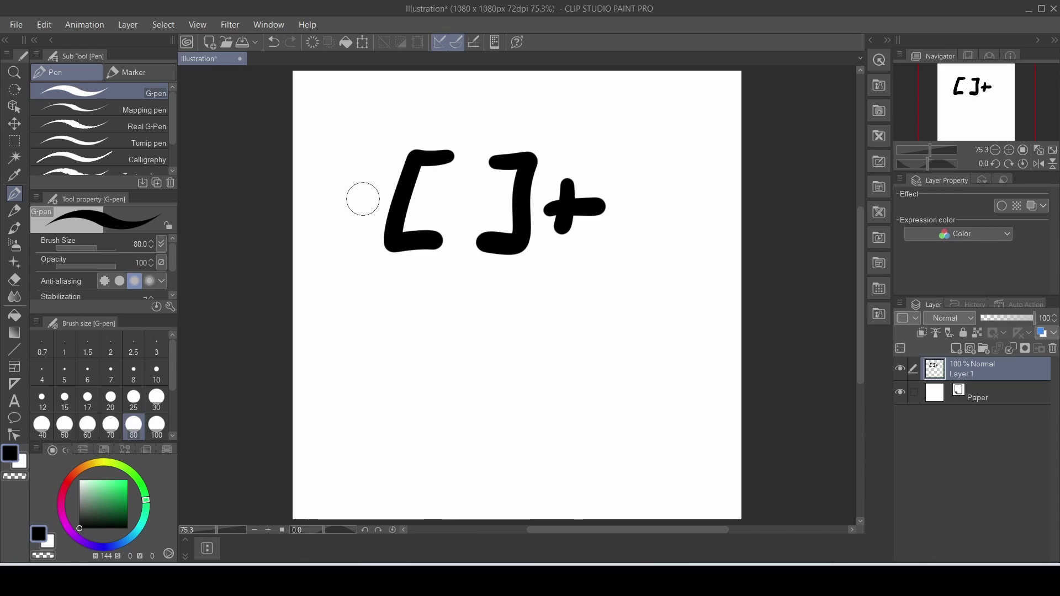
{"action": "left_click_drag", "start_coordinate": [345, 187], "coordinate": [386, 183]}
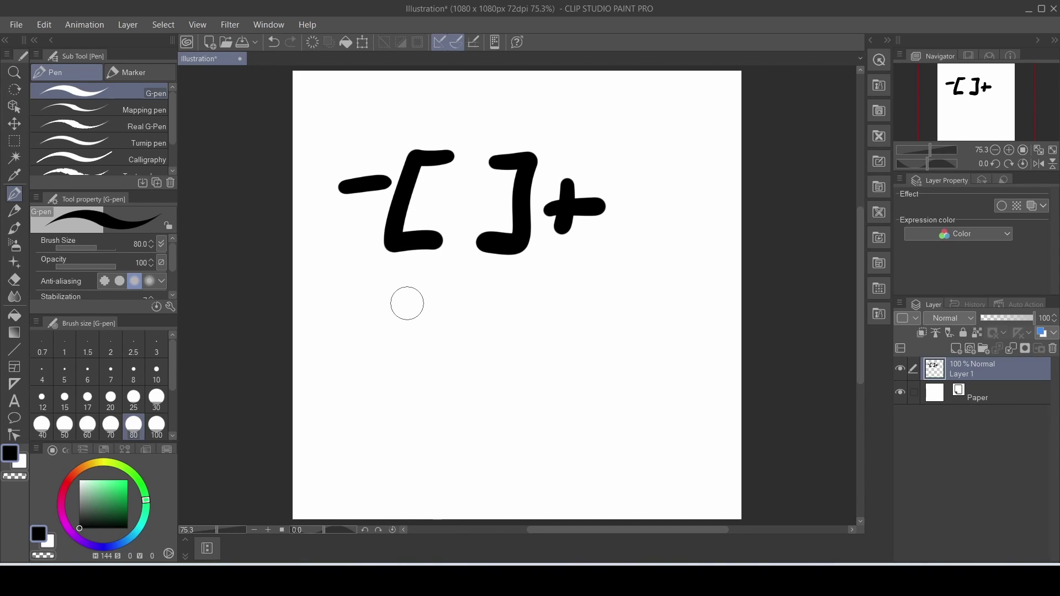
Set the G-pen brush size to 17 and step it down to 10.
{"action": "left_click", "coordinate": [87, 399]}
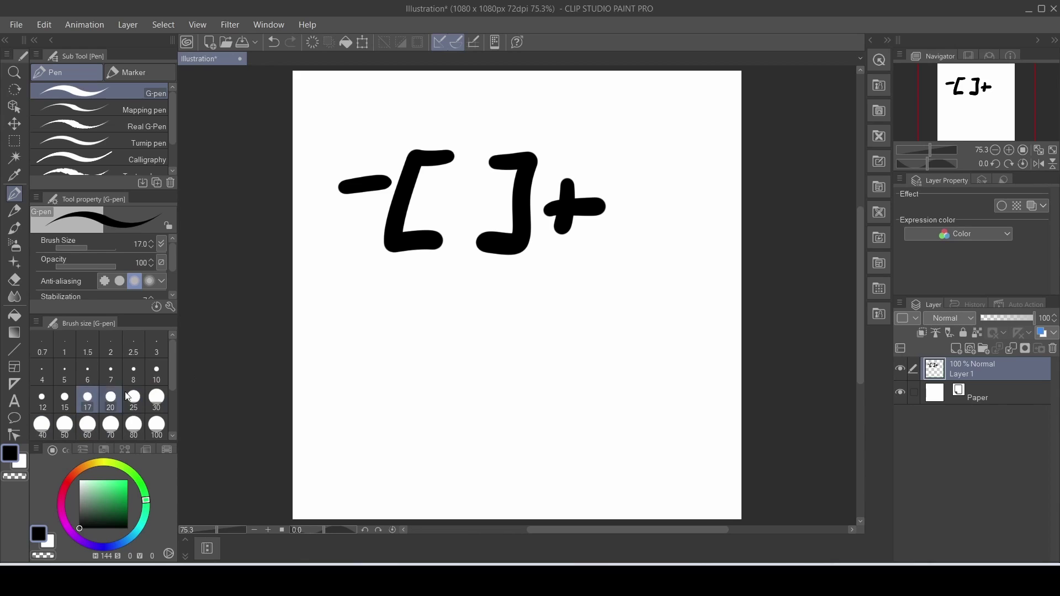
{"action": "key", "text": "bracketleft"}
{"action": "key", "text": "bracketleft"}
{"action": "key", "text": "bracketleft"}
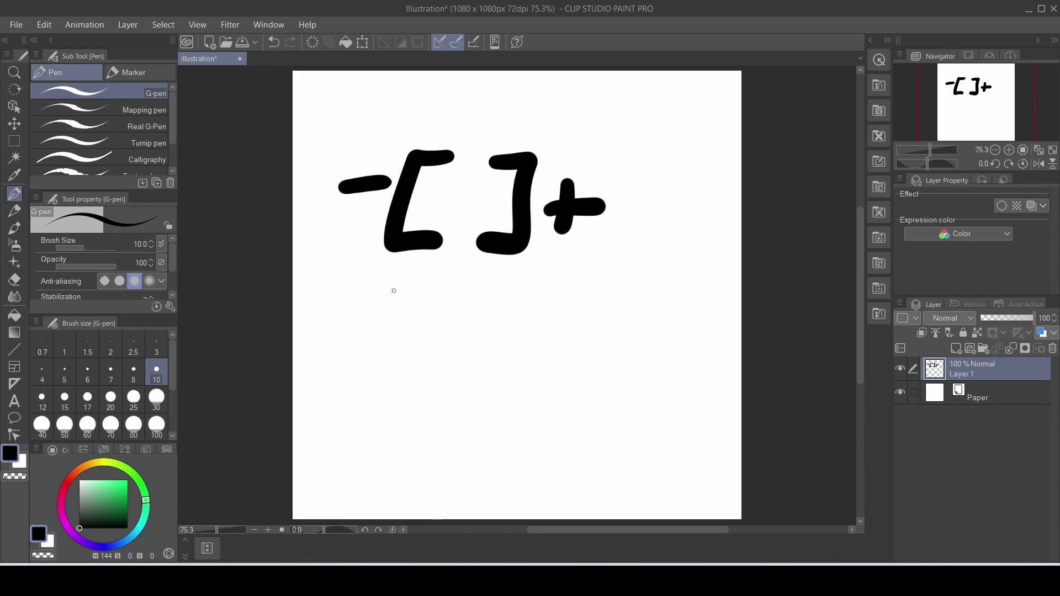
Step the G-pen brush size up to 400, then try a stroke below the brackets and undo it.
{"action": "key", "text": "bracketright"}
{"action": "key", "text": "bracketright"}
{"action": "key", "text": "bracketright"}
{"action": "key", "text": "bracketright"}
{"action": "key", "text": "bracketright"}
{"action": "key", "text": "bracketright"}
{"action": "key", "text": "bracketright"}
{"action": "key", "text": "bracketright"}
{"action": "key", "text": "bracketright"}
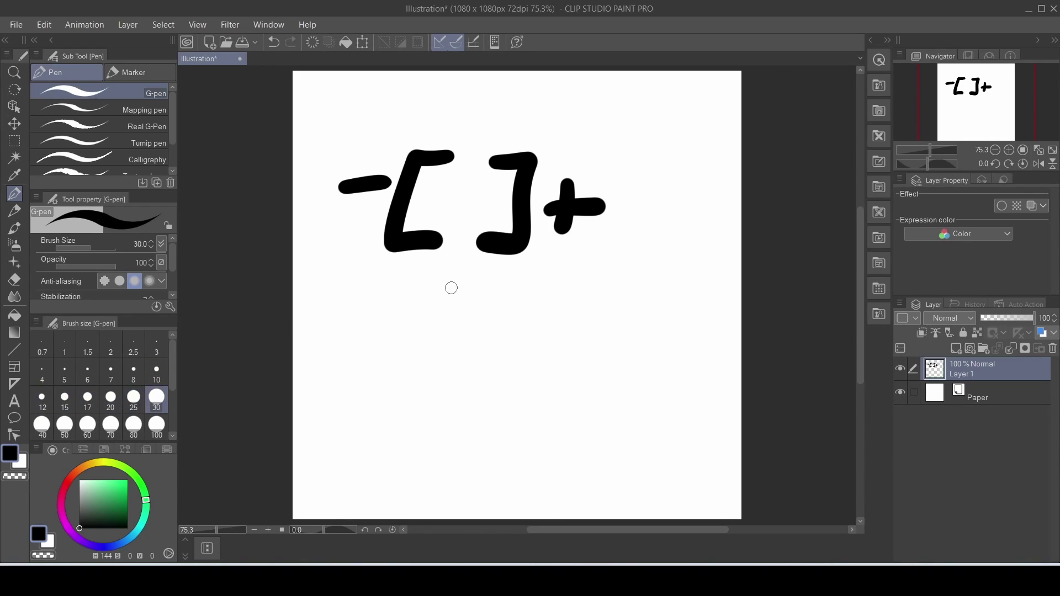
{"action": "key", "text": "bracketright"}
{"action": "key", "text": "bracketright"}
{"action": "key", "text": "bracketright"}
{"action": "key", "text": "bracketright"}
{"action": "key", "text": "bracketright"}
{"action": "key", "text": "bracketright"}
{"action": "key", "text": "bracketright"}
{"action": "key", "text": "bracketright"}
{"action": "key", "text": "bracketright"}
{"action": "key", "text": "bracketright"}
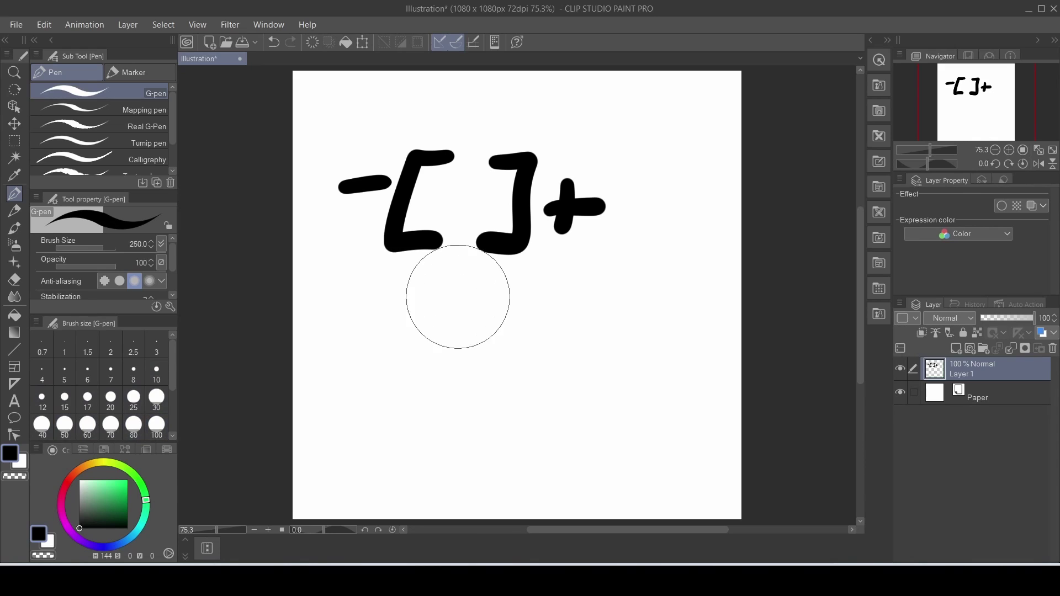
{"action": "mouse_move", "coordinate": [458, 306]}
{"action": "left_mouse_down"}
{"action": "mouse_move", "coordinate": [468, 382]}
{"action": "mouse_move", "coordinate": [553, 407]}
{"action": "mouse_move", "coordinate": [421, 379]}
{"action": "left_mouse_up"}
{"action": "key", "text": "ctrl+z"}
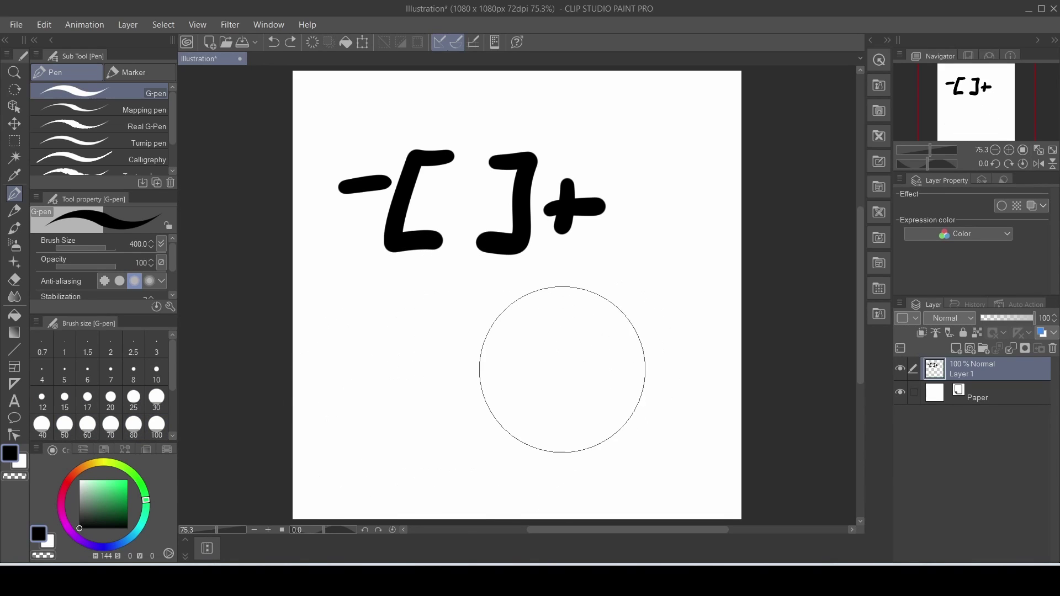
Step the G-pen brush size down to 80.
{"action": "key", "text": "bracketleft"}
{"action": "key", "text": "bracketleft"}
{"action": "key", "text": "bracketleft"}
{"action": "key", "text": "bracketleft"}
{"action": "key", "text": "bracketleft"}
{"action": "key", "text": "bracketleft"}
{"action": "key", "text": "bracketleft"}
{"action": "key", "text": "bracketleft"}
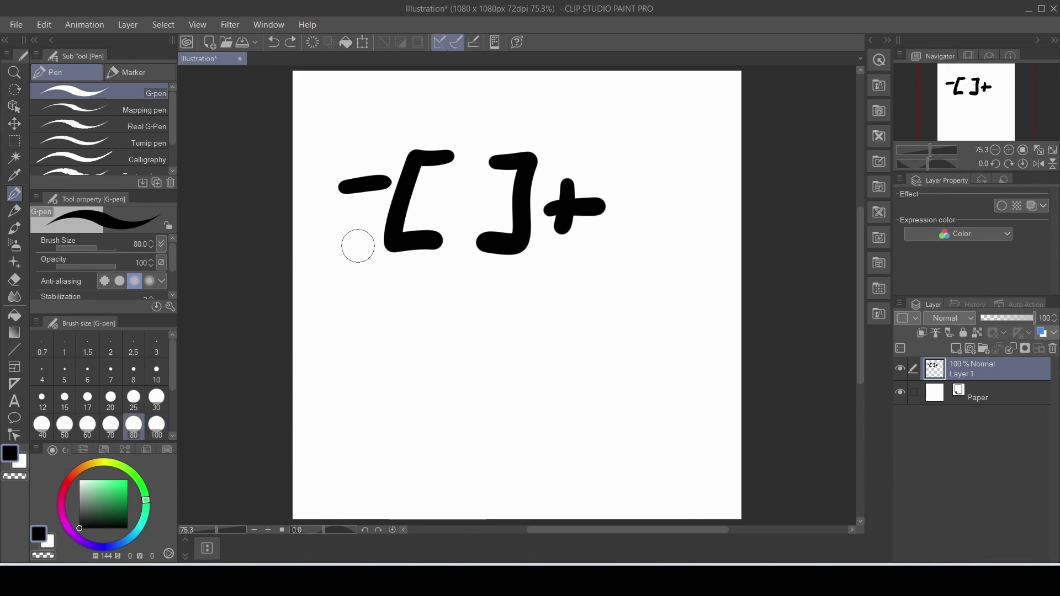
Enlarge the Hard eraser to size 1000 and erase the brackets, plus sign and minus sign from Layer 1.
{"action": "key", "text": "e"}
{"action": "key", "text": "bracketright"}
{"action": "key", "text": "bracketright"}
{"action": "key", "text": "bracketright"}
{"action": "key", "text": "bracketright"}
{"action": "key", "text": "bracketright"}
{"action": "key", "text": "bracketright"}
{"action": "key", "text": "bracketright"}
{"action": "key", "text": "bracketright"}
{"action": "key", "text": "bracketright"}
{"action": "key", "text": "bracketright"}
{"action": "mouse_move", "coordinate": [504, 234]}
{"action": "left_mouse_down"}
{"action": "mouse_move", "coordinate": [459, 133]}
{"action": "mouse_move", "coordinate": [624, 220]}
{"action": "left_mouse_up"}
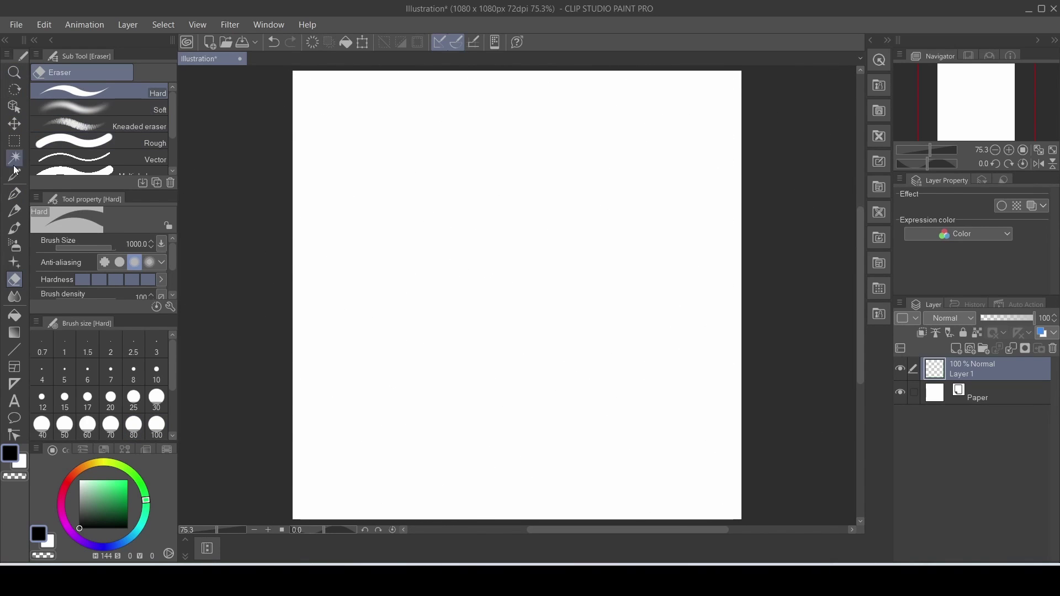
Draw a closed, slanted four-sided outline in black around the upper middle of the canvas with the size 80 G-pen.
{"action": "left_click", "coordinate": [14, 314]}
{"action": "left_click", "coordinate": [12, 196]}
{"action": "mouse_move", "coordinate": [443, 166]}
{"action": "left_mouse_down"}
{"action": "mouse_move", "coordinate": [454, 323]}
{"action": "mouse_move", "coordinate": [575, 161]}
{"action": "mouse_move", "coordinate": [444, 165]}
{"action": "left_mouse_up"}
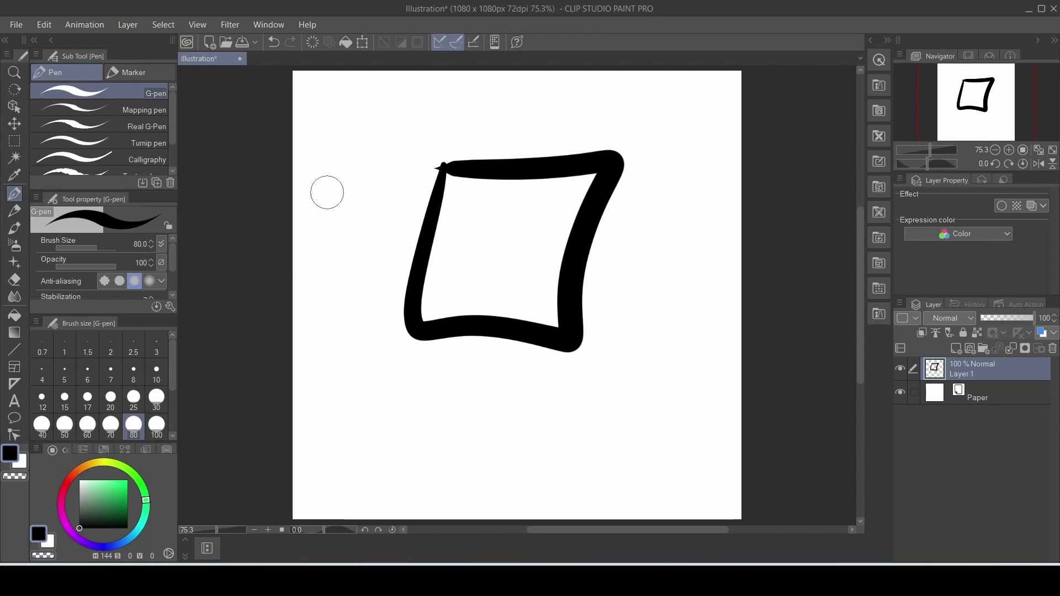
Fill the inside of the black outline with bright green (H 144, S 100, V 100) using the Refer other layers fill.
{"action": "left_click", "coordinate": [14, 315]}
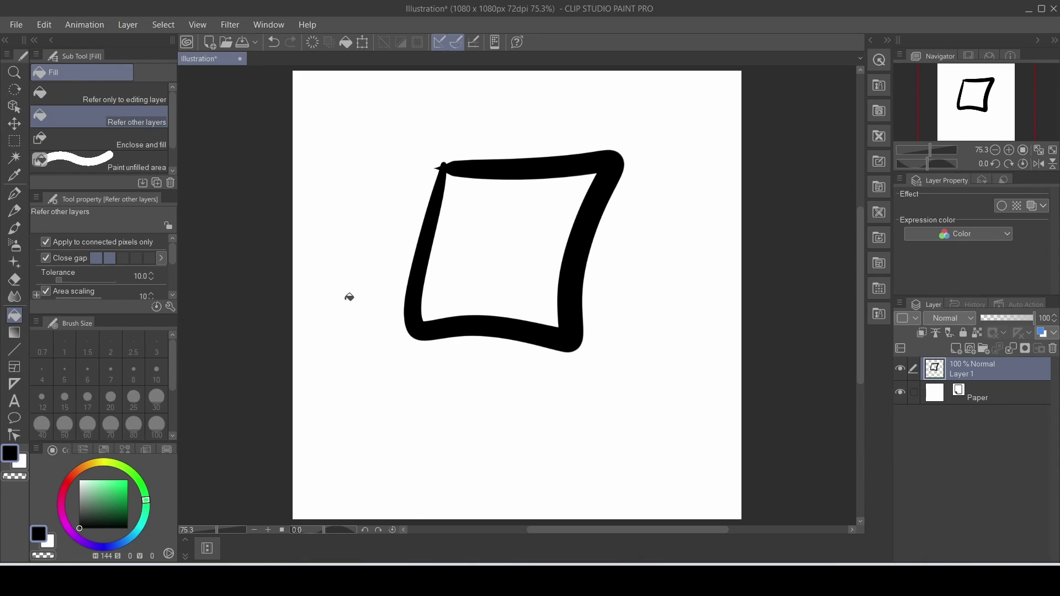
{"action": "left_click", "coordinate": [127, 480]}
{"action": "left_click", "coordinate": [497, 230]}
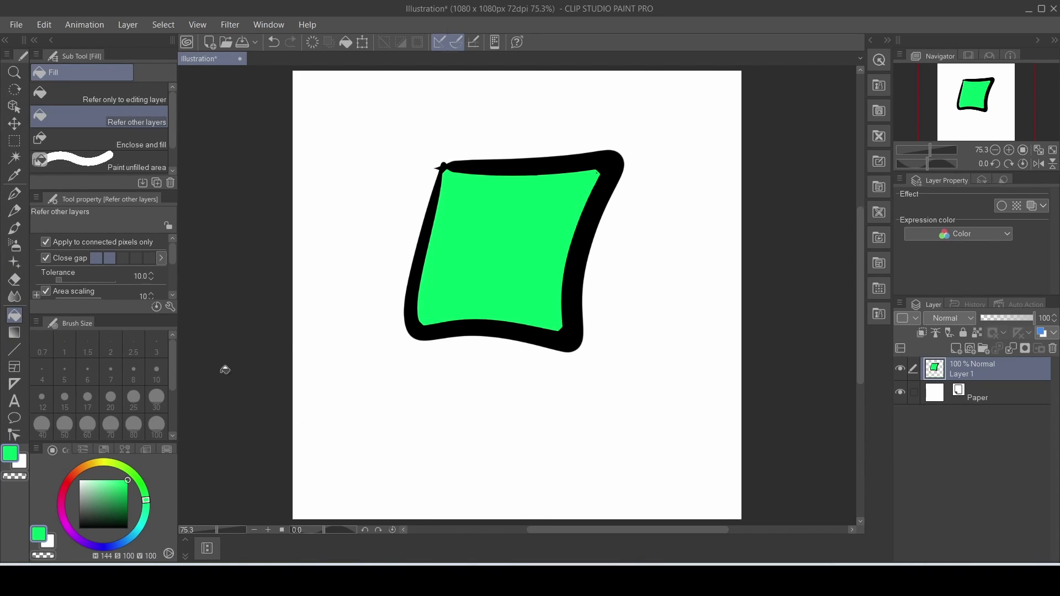
Draw two green size 20 straight lines, one diagonal above and one steep beside the filled shape, plus a small dot below the steep one.
{"action": "left_click", "coordinate": [18, 352]}
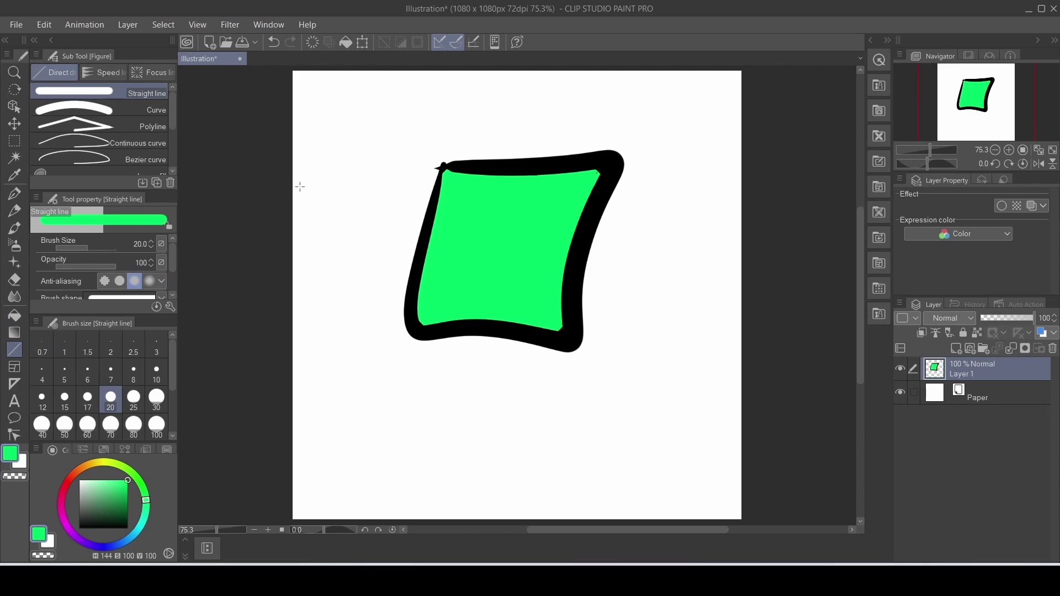
{"action": "left_click_drag", "start_coordinate": [317, 171], "coordinate": [468, 76]}
{"action": "left_click_drag", "start_coordinate": [630, 133], "coordinate": [636, 257]}
{"action": "left_click", "coordinate": [618, 294]}
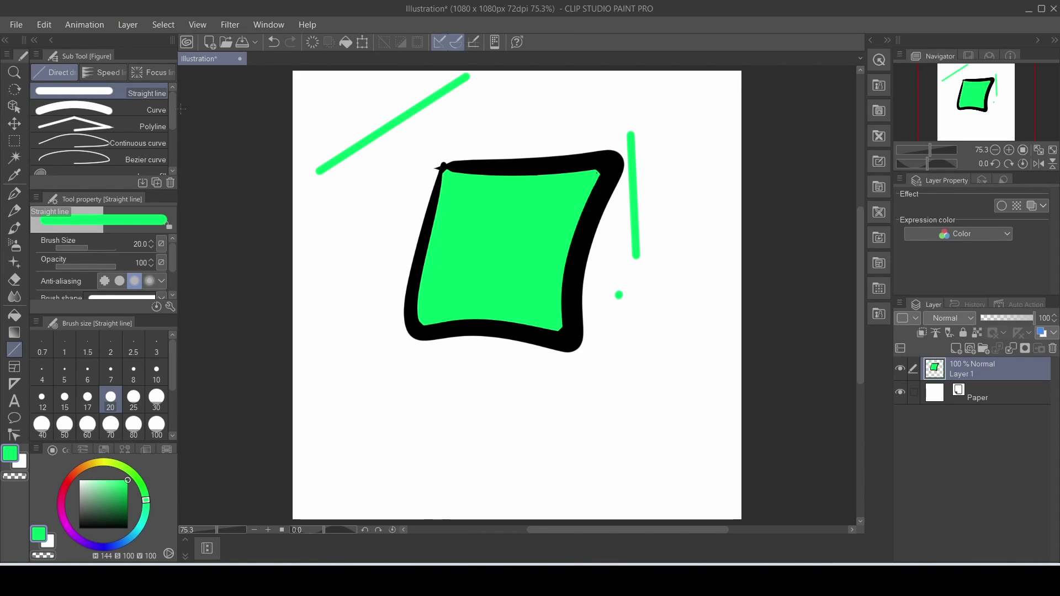
Draw a thin green ellipse outline near the canvas's upper left corner, overlapping the diagonal line.
{"action": "scroll", "coordinate": [168, 141], "scroll_direction": "down", "scroll_amount": 2}
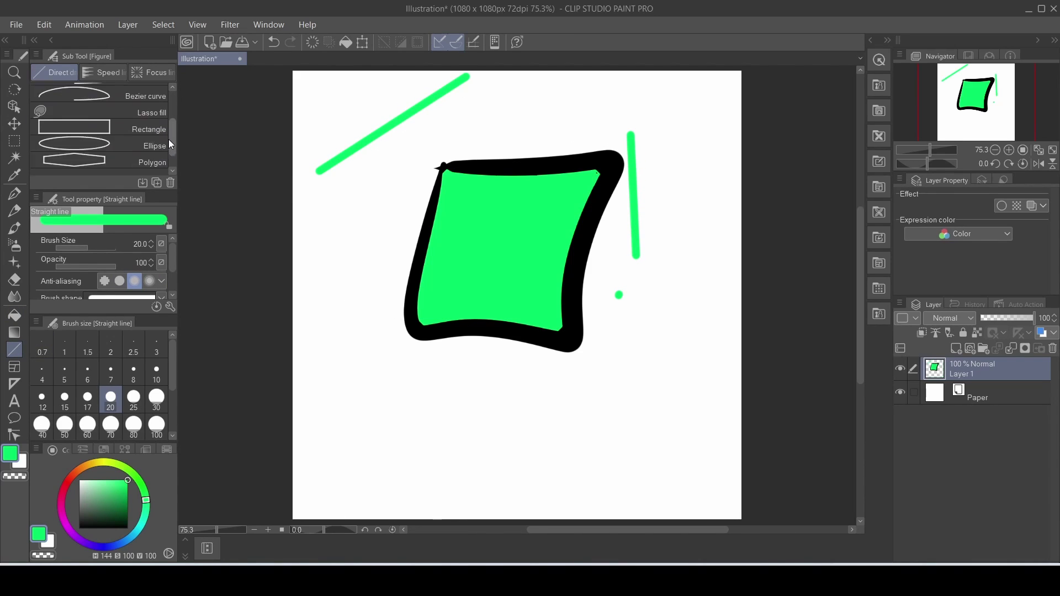
{"action": "left_click", "coordinate": [144, 145]}
{"action": "left_click_drag", "start_coordinate": [308, 97], "coordinate": [428, 219]}
{"action": "left_click", "coordinate": [360, 277]}
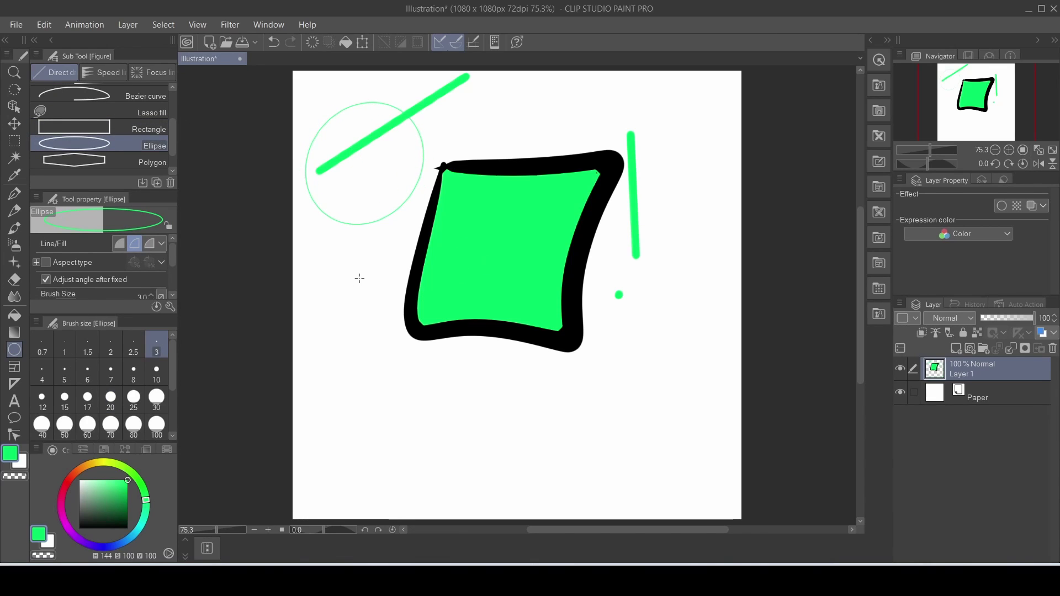
Create a nearly horizontal linear ruler below the filled shape and paint a green size 80 G-pen stroke along it.
{"action": "left_click", "coordinate": [15, 384]}
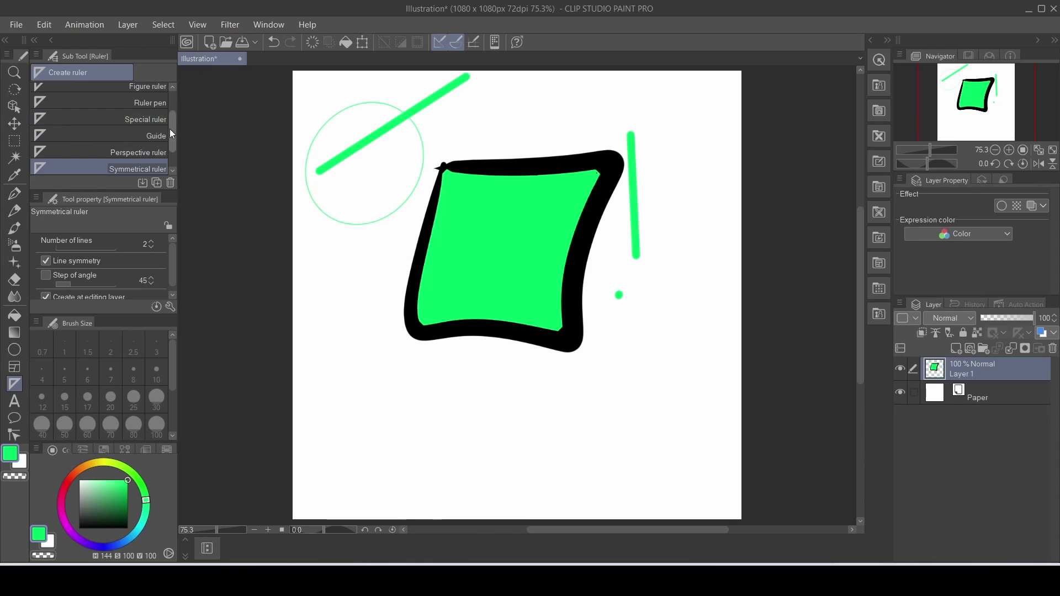
{"action": "scroll", "coordinate": [170, 127], "scroll_direction": "up", "scroll_amount": 2}
{"action": "left_click", "coordinate": [127, 112]}
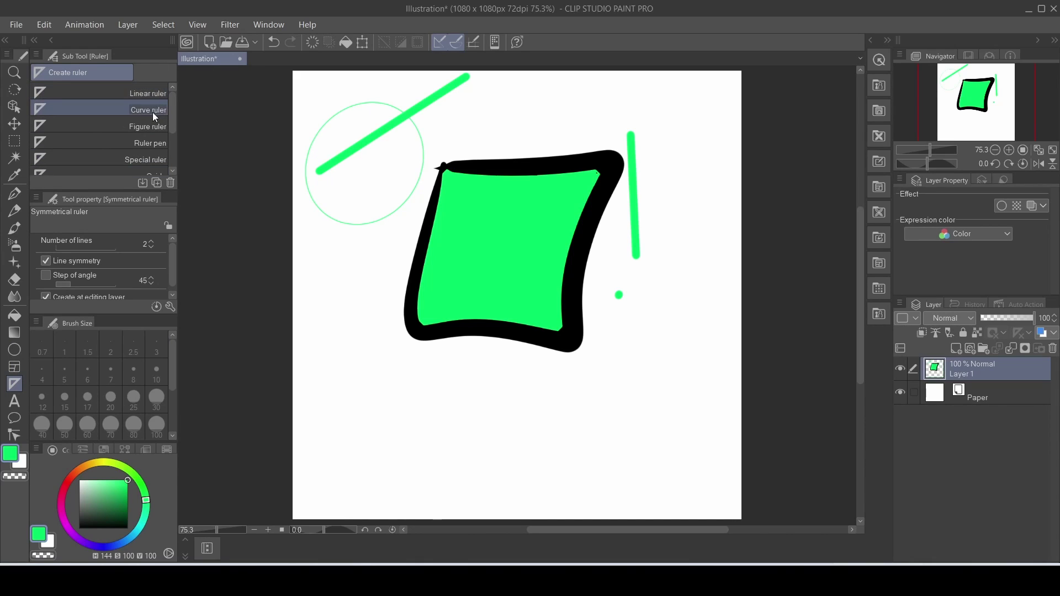
{"action": "left_click", "coordinate": [148, 93]}
{"action": "left_click_drag", "start_coordinate": [313, 399], "coordinate": [644, 410]}
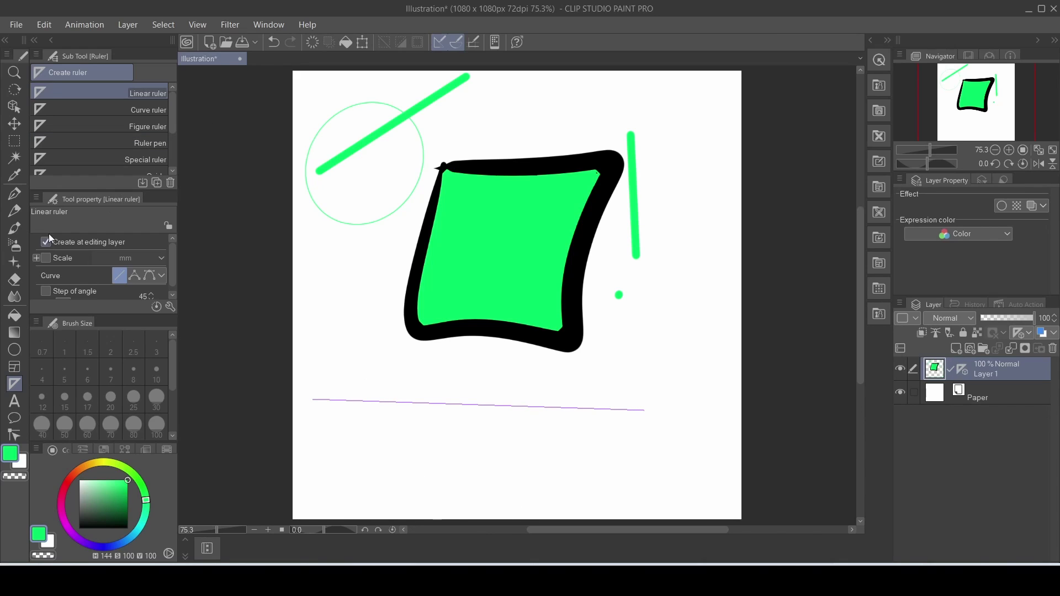
{"action": "left_click", "coordinate": [14, 193]}
{"action": "mouse_move", "coordinate": [326, 402]}
{"action": "left_mouse_down"}
{"action": "mouse_move", "coordinate": [392, 422]}
{"action": "mouse_move", "coordinate": [414, 403]}
{"action": "mouse_move", "coordinate": [573, 420]}
{"action": "mouse_move", "coordinate": [603, 409]}
{"action": "left_mouse_up"}
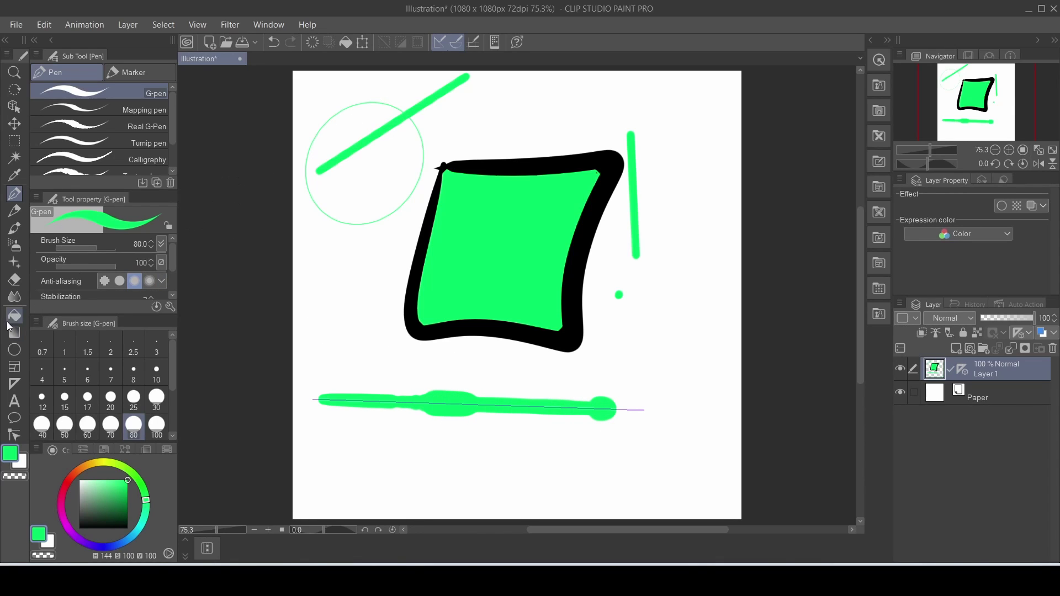
Place a two-line symmetrical ruler running slightly uphill across the middle of the canvas.
{"action": "left_click", "coordinate": [14, 384]}
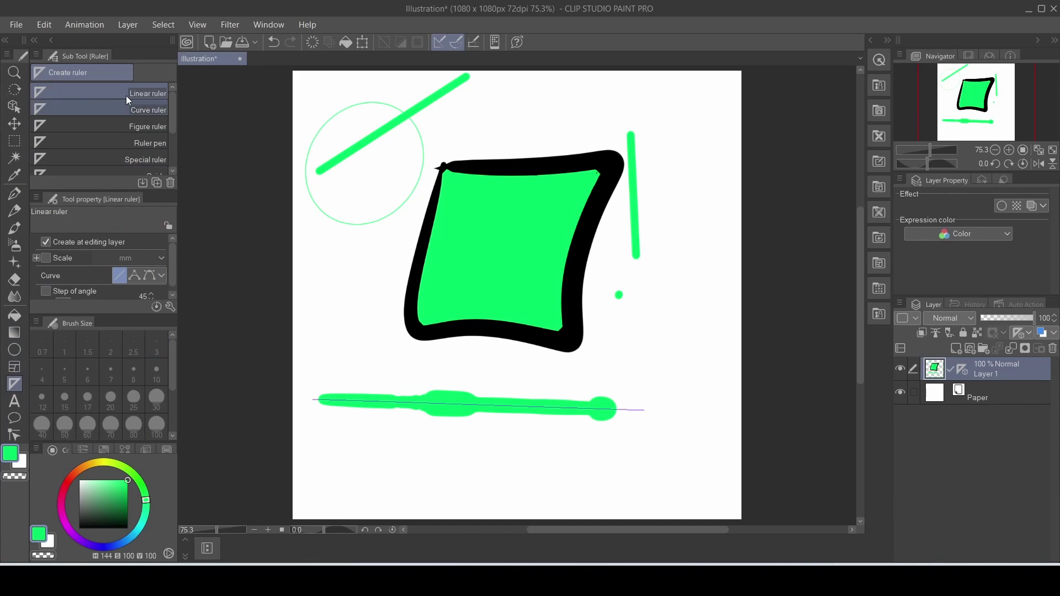
{"action": "scroll", "coordinate": [171, 120], "scroll_direction": "down", "scroll_amount": 3}
{"action": "left_click", "coordinate": [138, 141]}
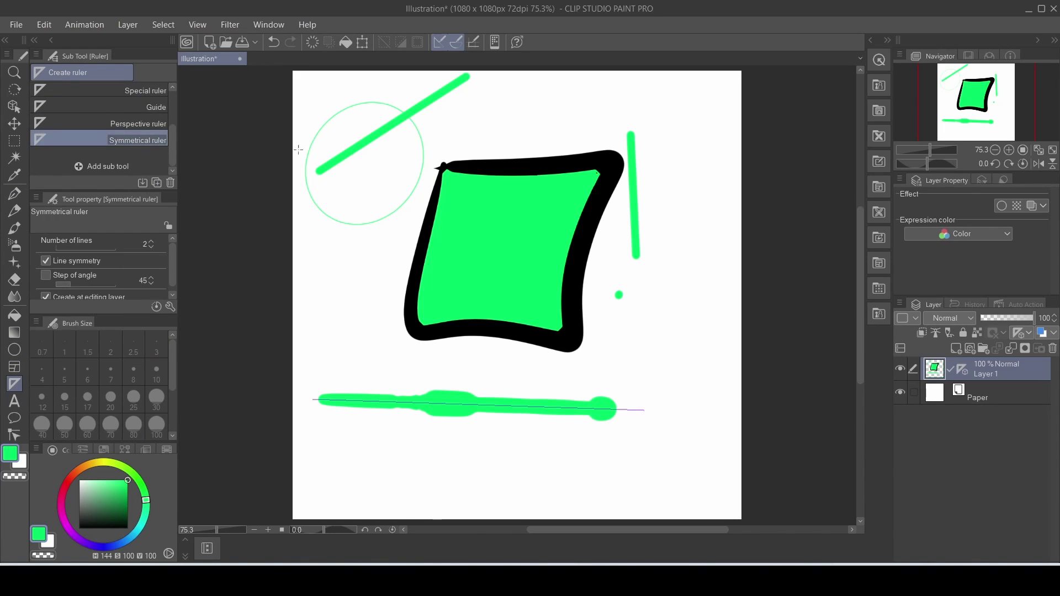
{"action": "left_click_drag", "start_coordinate": [255, 309], "coordinate": [467, 302]}
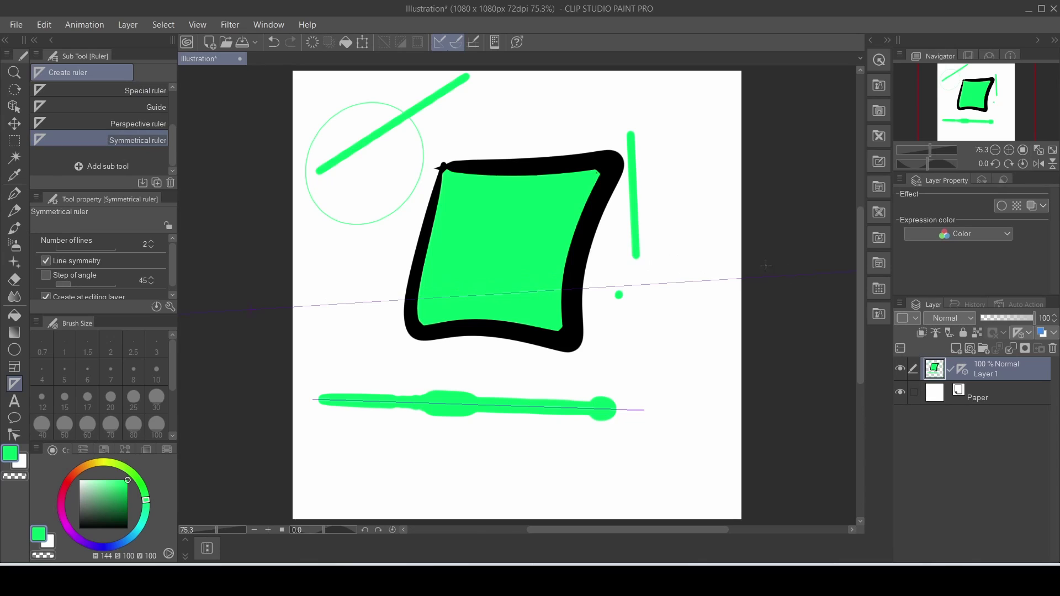
Paint mirrored green G-pen strokes across the symmetrical ruler: a blob near the upper right corner, large side curves and marks along the axis.
{"action": "key", "text": "p"}
{"action": "mouse_move", "coordinate": [689, 85]}
{"action": "left_mouse_down"}
{"action": "mouse_move", "coordinate": [707, 114]}
{"action": "mouse_move", "coordinate": [716, 110]}
{"action": "mouse_move", "coordinate": [690, 93]}
{"action": "mouse_move", "coordinate": [677, 126]}
{"action": "left_mouse_up"}
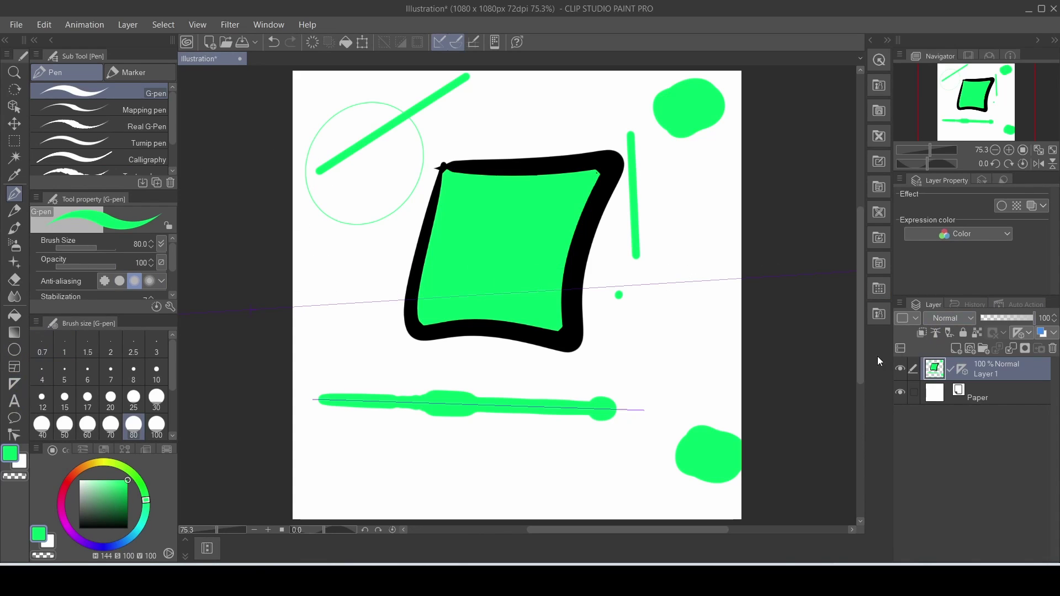
{"action": "mouse_move", "coordinate": [332, 345]}
{"action": "left_mouse_down"}
{"action": "mouse_move", "coordinate": [313, 312]}
{"action": "mouse_move", "coordinate": [307, 406]}
{"action": "left_mouse_up"}
{"action": "mouse_move", "coordinate": [662, 275]}
{"action": "left_mouse_down"}
{"action": "mouse_move", "coordinate": [710, 280]}
{"action": "mouse_move", "coordinate": [767, 242]}
{"action": "mouse_move", "coordinate": [555, 293]}
{"action": "mouse_move", "coordinate": [641, 279]}
{"action": "mouse_move", "coordinate": [535, 273]}
{"action": "mouse_move", "coordinate": [239, 308]}
{"action": "mouse_move", "coordinate": [701, 166]}
{"action": "mouse_move", "coordinate": [740, 257]}
{"action": "left_mouse_up"}
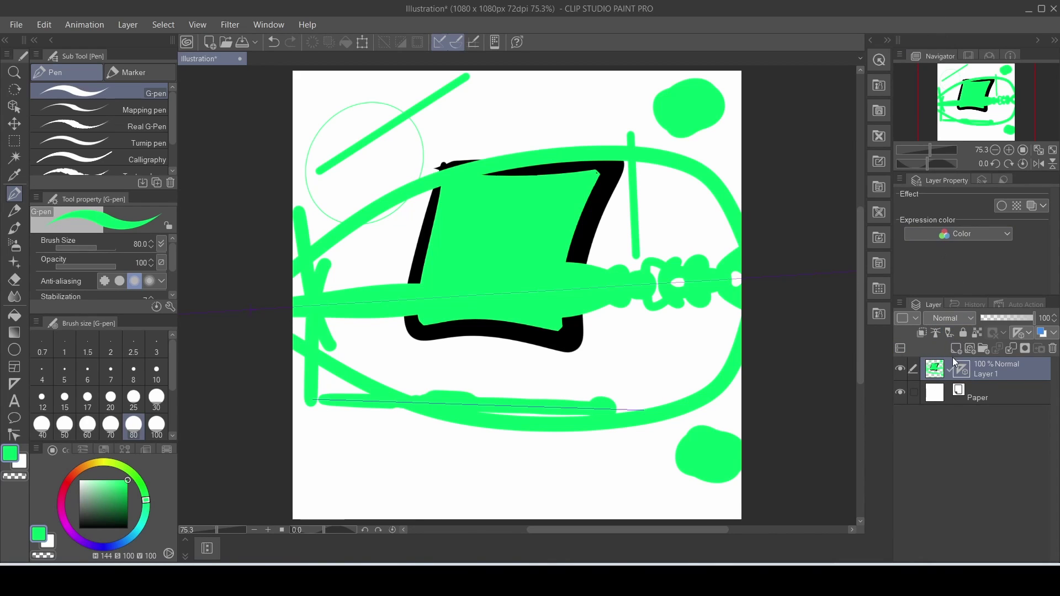
Zoom the canvas view out to 38.5% and rotate it to -17.8 degrees, then restore the upright, fitted view.
{"action": "left_click_drag", "start_coordinate": [974, 98], "coordinate": [996, 80]}
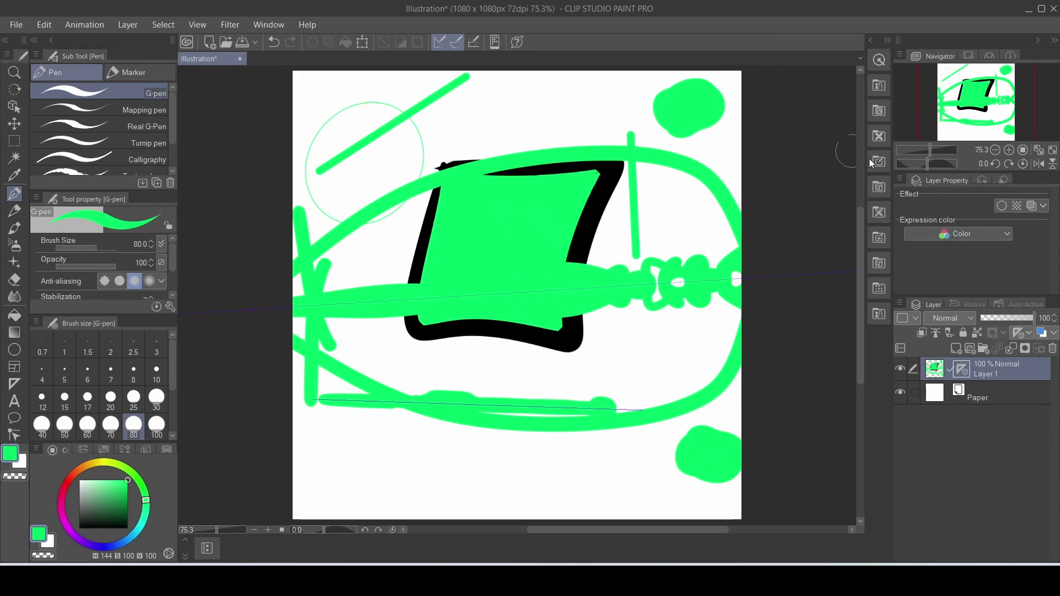
{"action": "left_click_drag", "start_coordinate": [928, 148], "coordinate": [949, 168]}
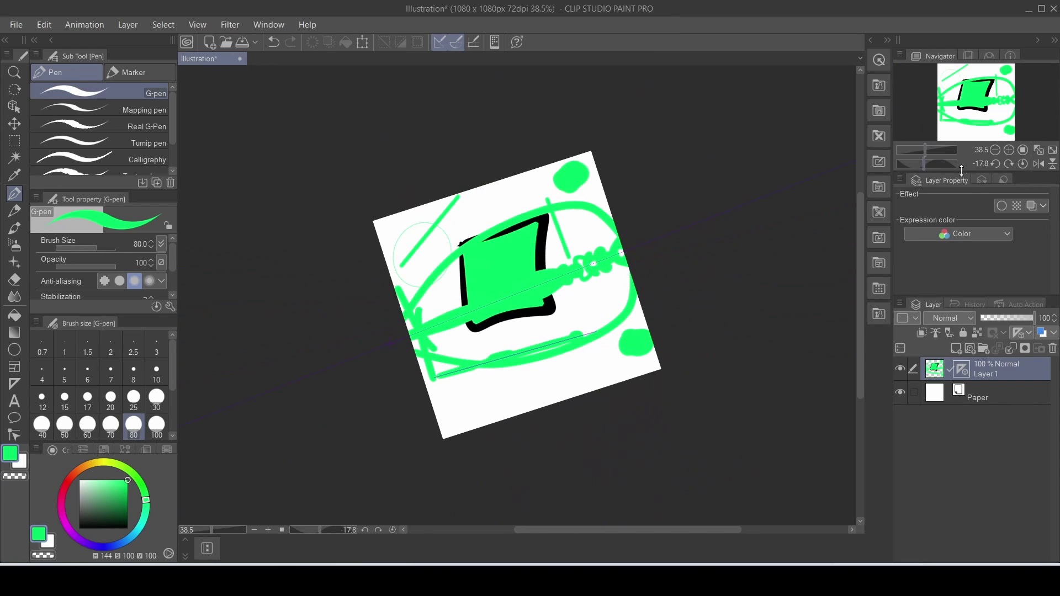
{"action": "left_click", "coordinate": [1009, 164]}
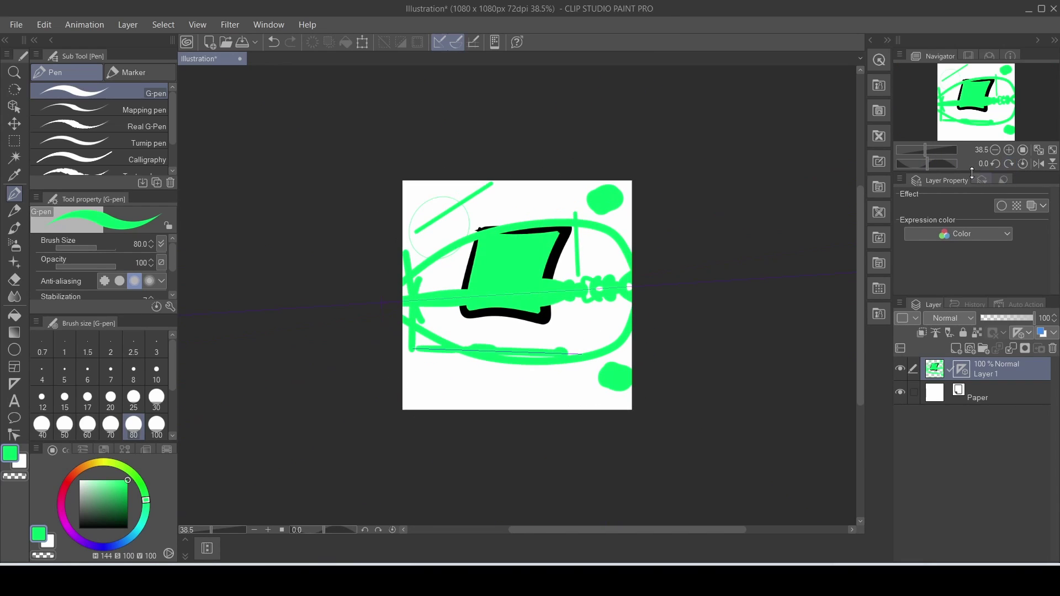
{"action": "key", "text": "ctrl+0"}
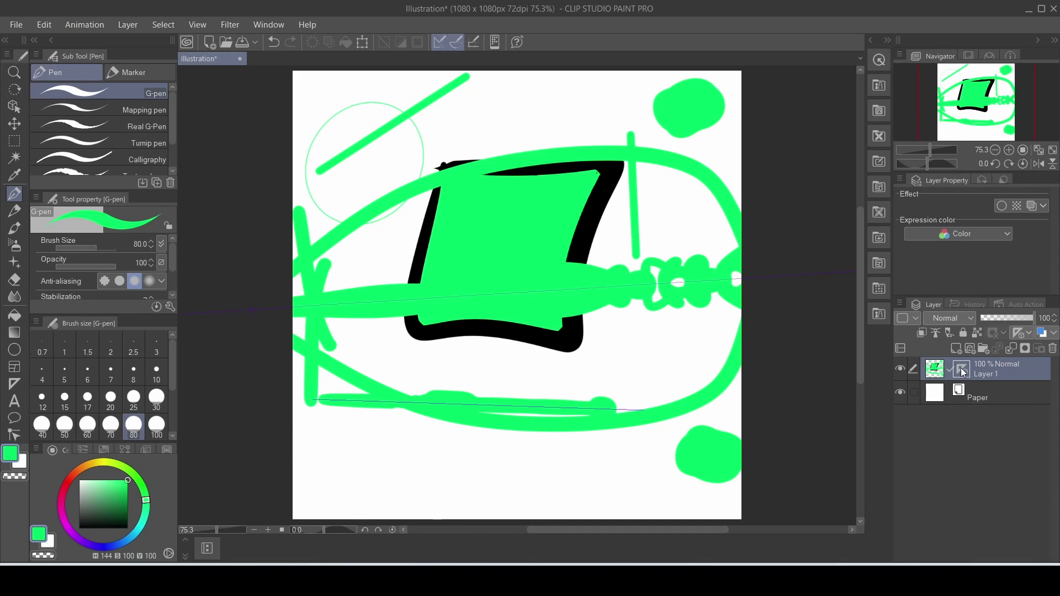
Delete all rulers from Layer 1 and place a new symmetrical ruler rising diagonally across the canvas.
{"action": "left_click", "coordinate": [1052, 350]}
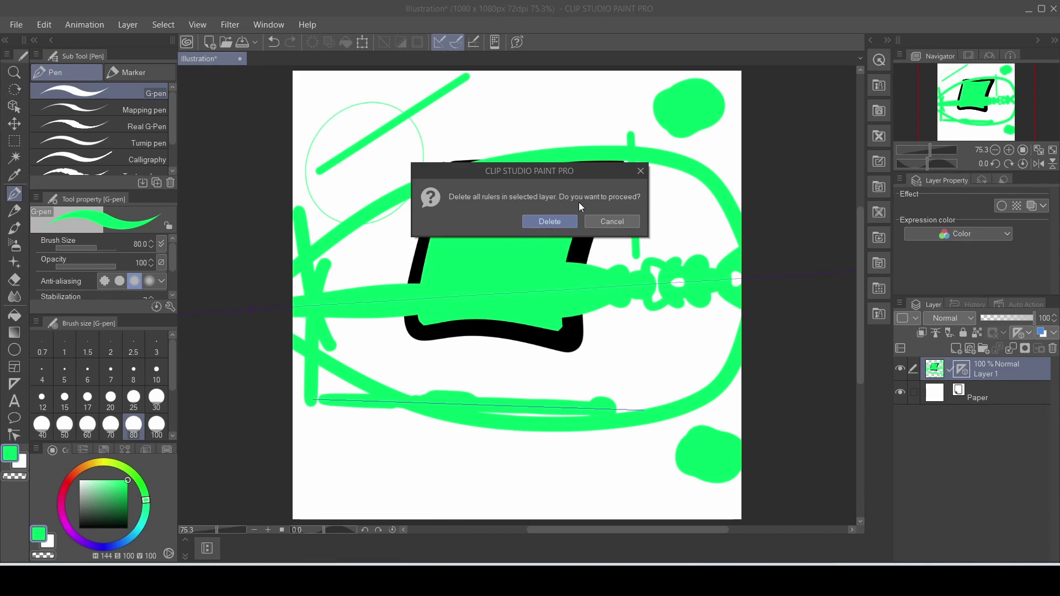
{"action": "left_click", "coordinate": [561, 221]}
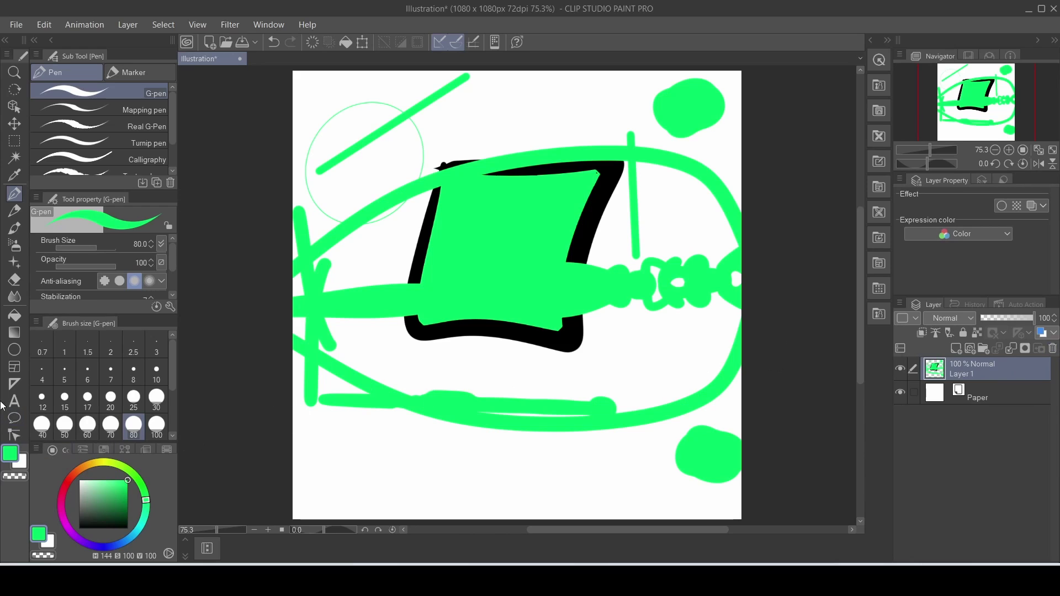
{"action": "left_click", "coordinate": [14, 384]}
{"action": "left_click_drag", "start_coordinate": [359, 298], "coordinate": [497, 262]}
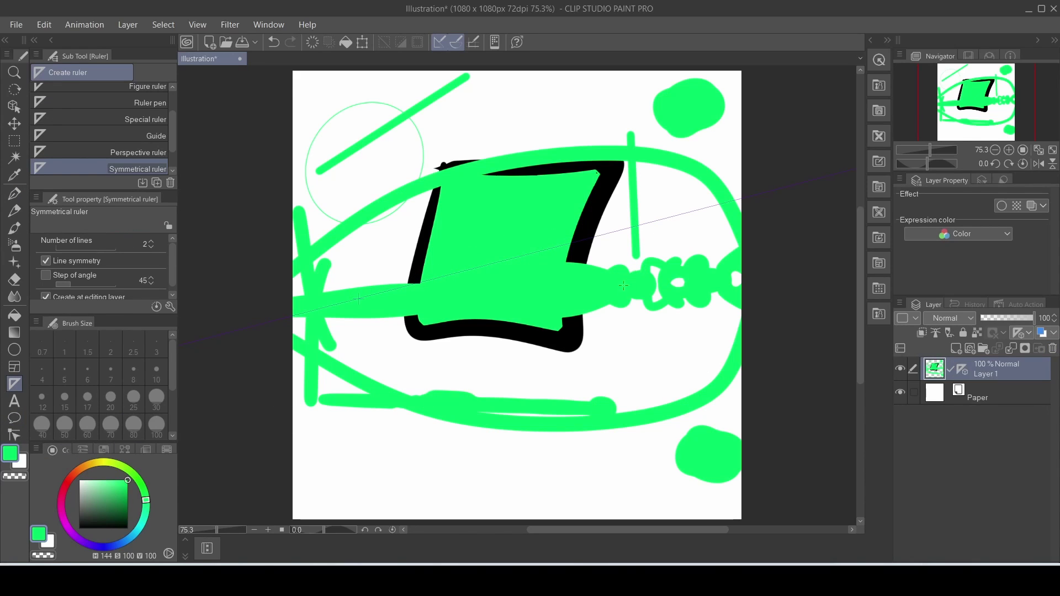
Delete the whole of Layer 1 together with its ruler, then undo the deletion.
{"action": "left_click", "coordinate": [958, 367]}
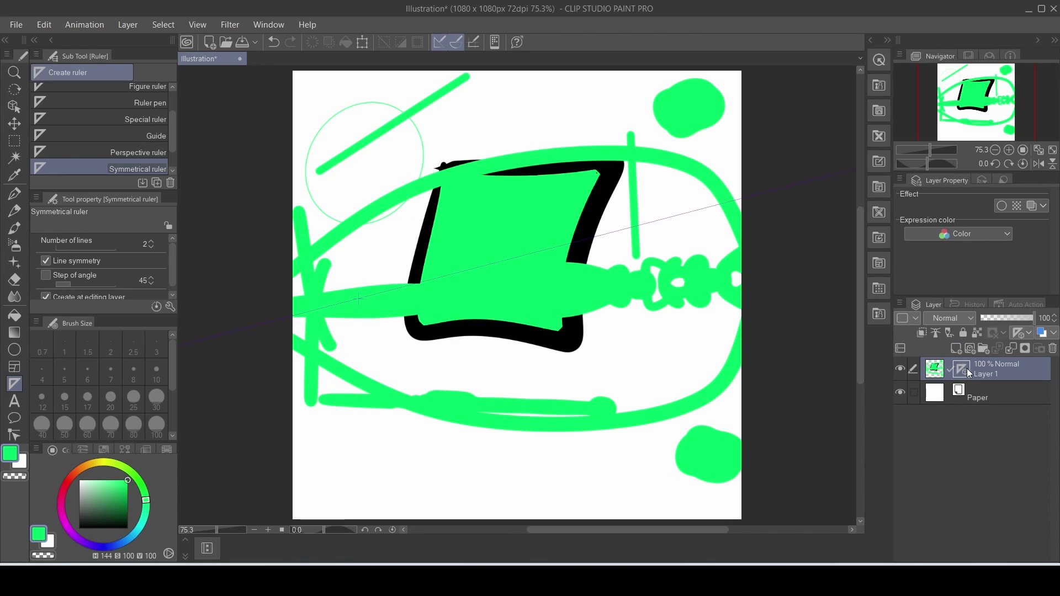
{"action": "left_click", "coordinate": [988, 366]}
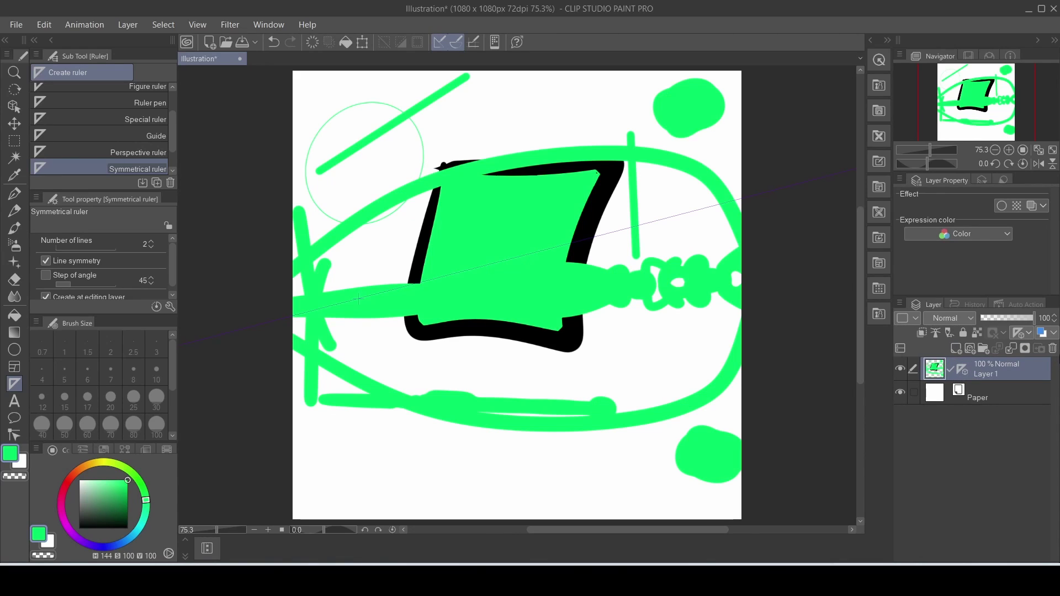
{"action": "left_click", "coordinate": [1053, 349]}
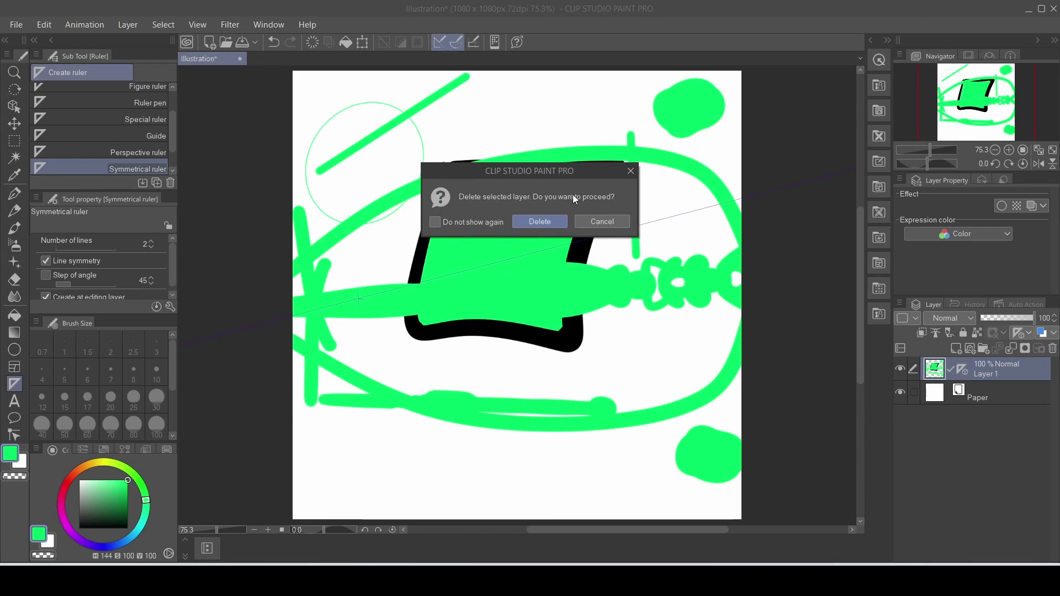
{"action": "left_click", "coordinate": [595, 226]}
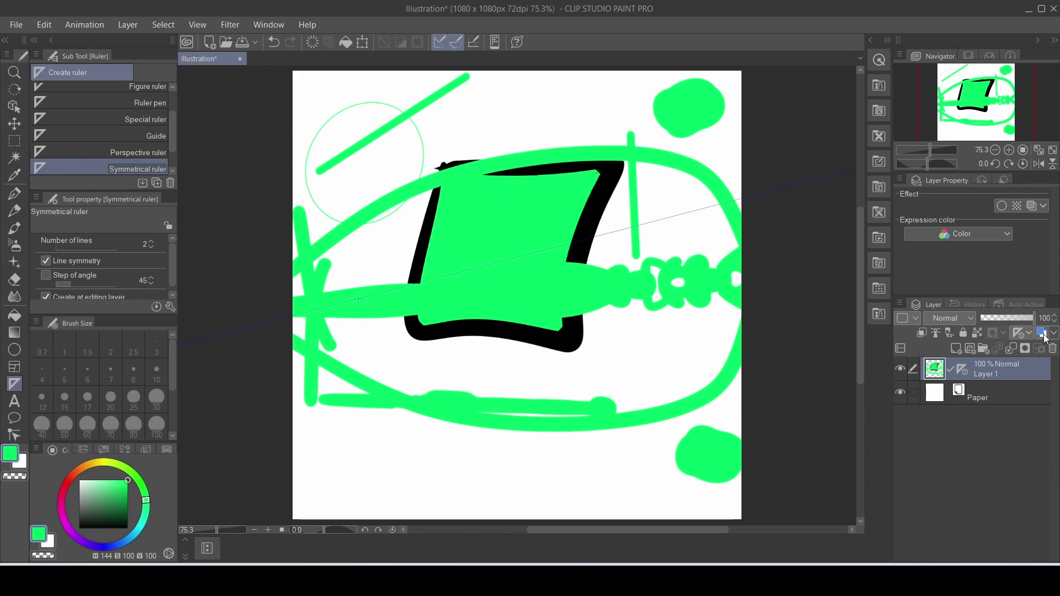
{"action": "left_click", "coordinate": [1053, 349]}
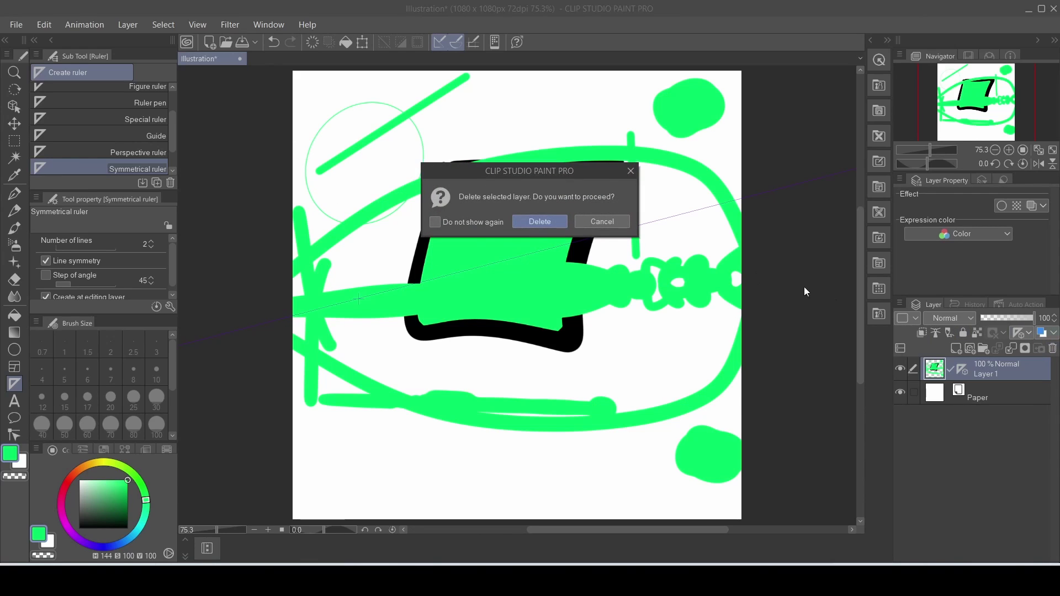
{"action": "left_click", "coordinate": [535, 222]}
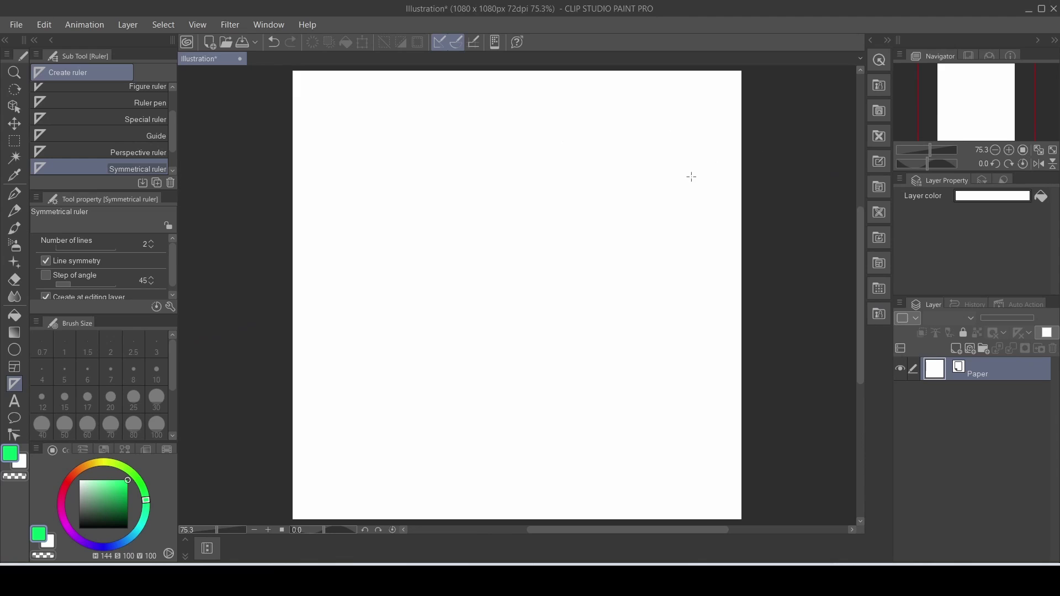
{"action": "key", "text": "ctrl+z"}
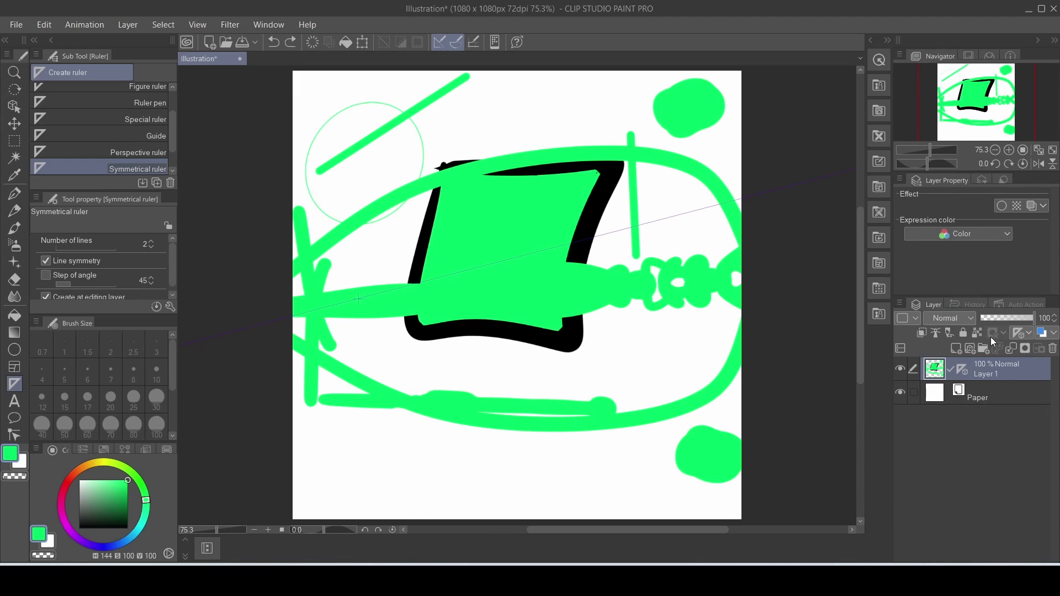
Delete all rulers from Layer 1 and erase its entire drawing with the Hard eraser.
{"action": "left_click", "coordinate": [1053, 349]}
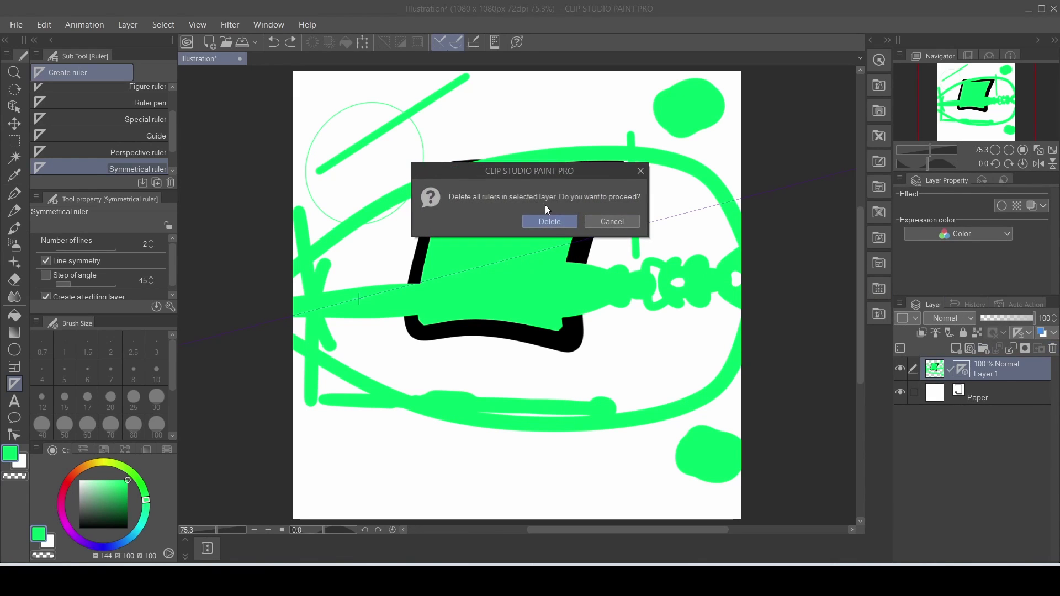
{"action": "left_click", "coordinate": [544, 218]}
{"action": "key", "text": "e"}
{"action": "mouse_move", "coordinate": [530, 185]}
{"action": "left_mouse_down"}
{"action": "mouse_move", "coordinate": [284, 164]}
{"action": "mouse_move", "coordinate": [425, 320]}
{"action": "mouse_move", "coordinate": [763, 342]}
{"action": "mouse_move", "coordinate": [621, 469]}
{"action": "left_mouse_up"}
Add a new raster layer above Layer 1 and draw a green zigzag stroke on it with the G-pen.
{"action": "key", "text": "p"}
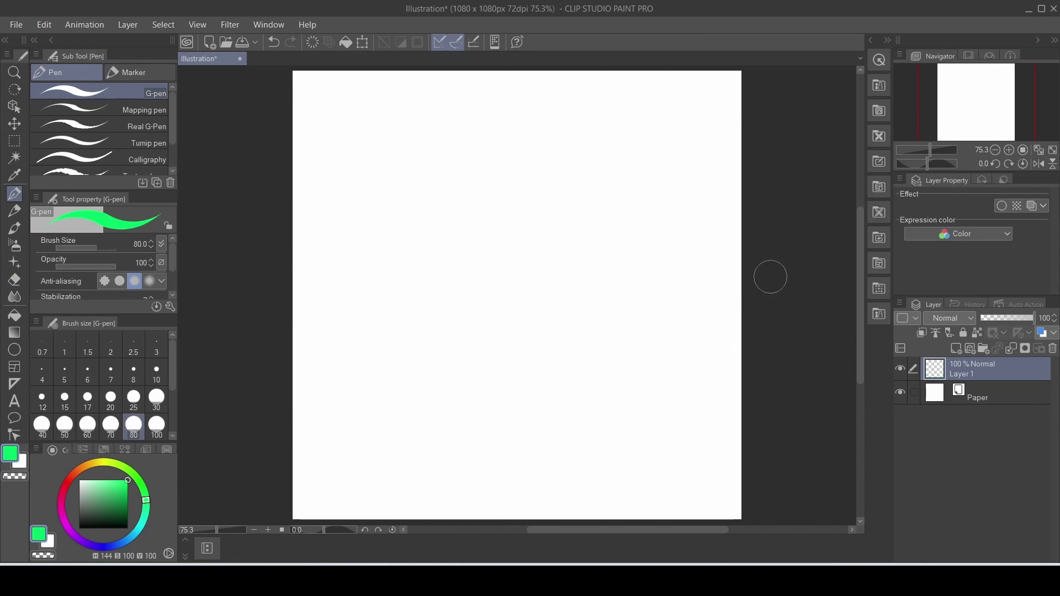
{"action": "left_click", "coordinate": [956, 350]}
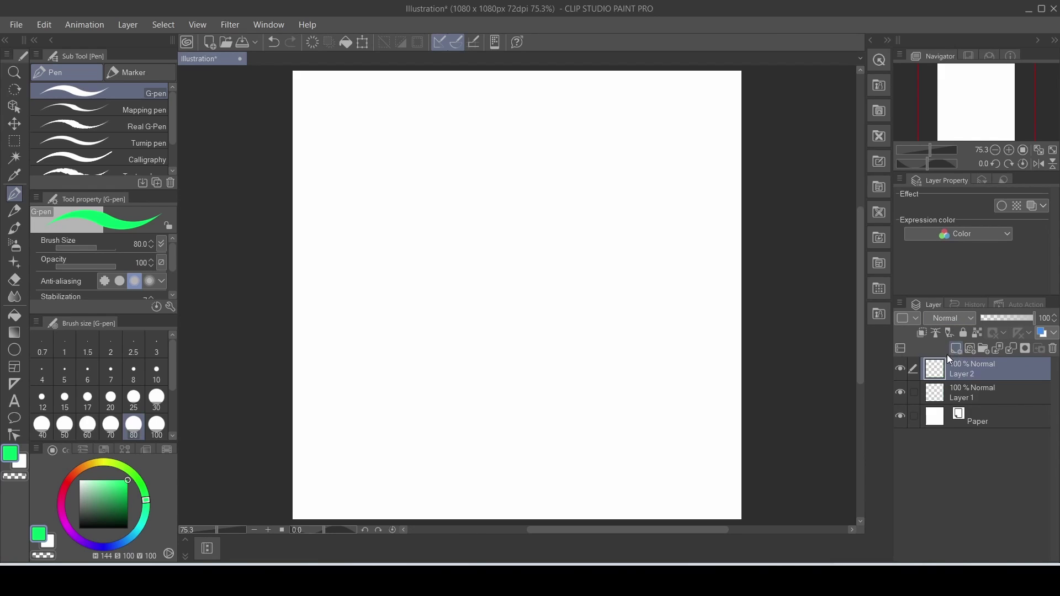
{"action": "mouse_move", "coordinate": [354, 228]}
{"action": "left_mouse_down"}
{"action": "mouse_move", "coordinate": [510, 152]}
{"action": "mouse_move", "coordinate": [411, 350]}
{"action": "mouse_move", "coordinate": [685, 226]}
{"action": "left_mouse_up"}
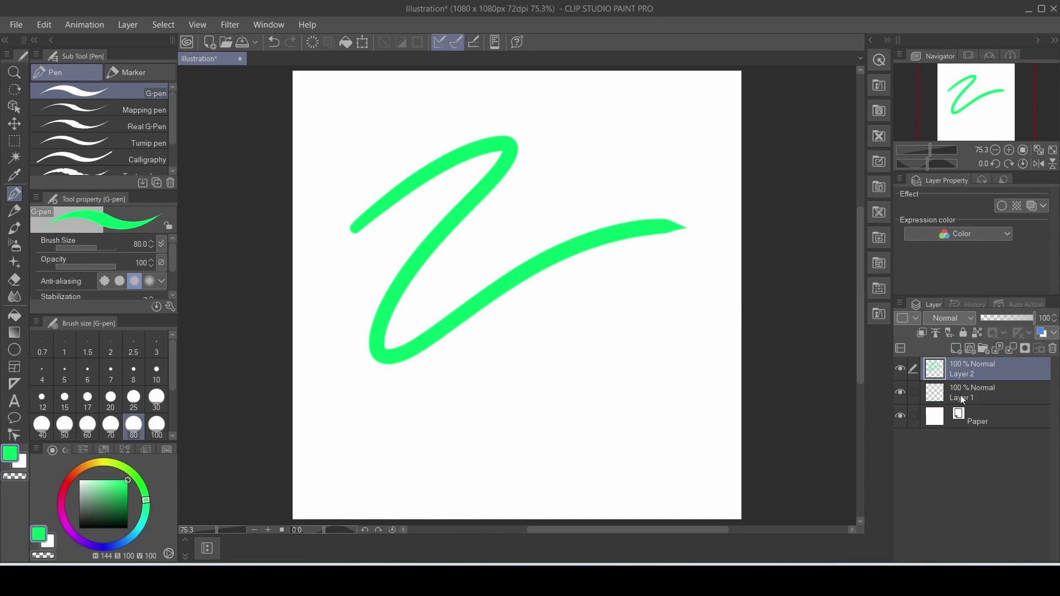
Draw a similar black G-pen zigzag on Layer 1, slightly below the green stroke.
{"action": "left_click", "coordinate": [982, 388]}
{"action": "left_click", "coordinate": [79, 528]}
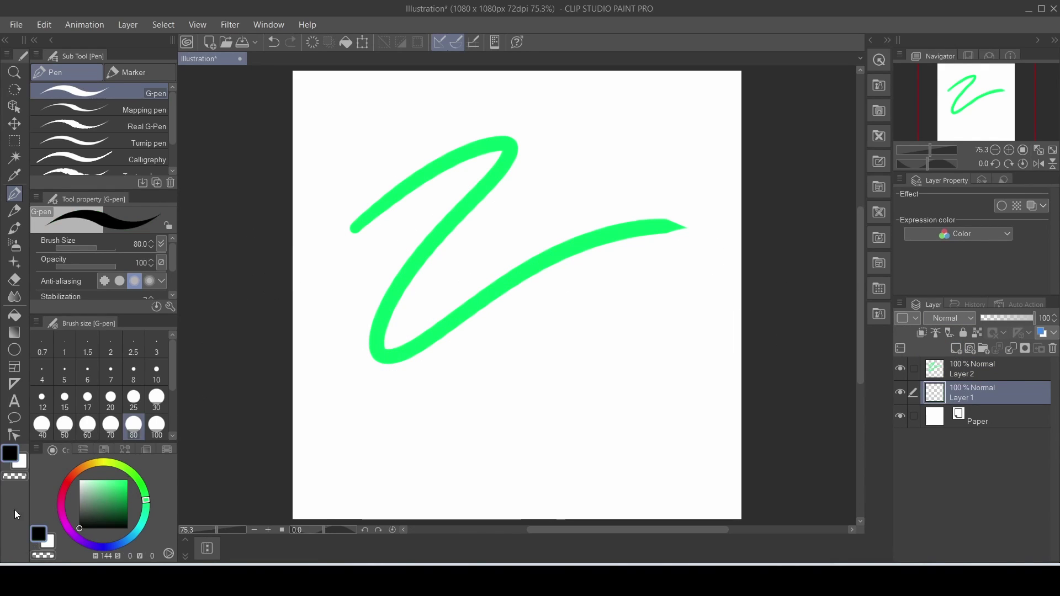
{"action": "mouse_move", "coordinate": [361, 256]}
{"action": "left_mouse_down"}
{"action": "mouse_move", "coordinate": [506, 217]}
{"action": "mouse_move", "coordinate": [398, 372]}
{"action": "mouse_move", "coordinate": [722, 237]}
{"action": "left_mouse_up"}
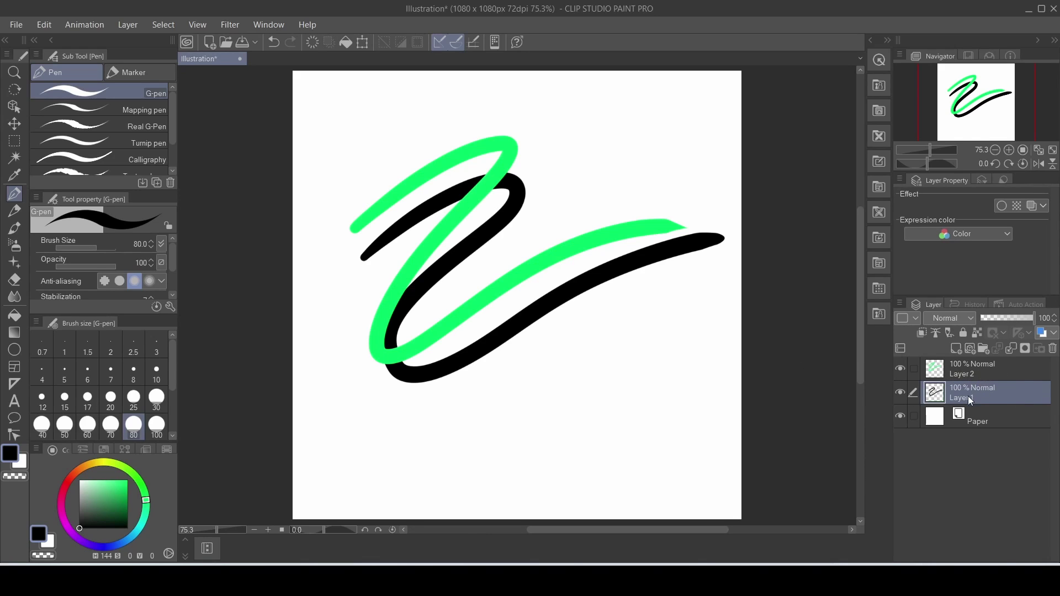
Try a short extra black stroke and a layer opacity change on Layer 1, undoing each one.
{"action": "mouse_move", "coordinate": [501, 214]}
{"action": "left_mouse_down"}
{"action": "mouse_move", "coordinate": [357, 242]}
{"action": "mouse_move", "coordinate": [391, 215]}
{"action": "mouse_move", "coordinate": [426, 319]}
{"action": "mouse_move", "coordinate": [694, 232]}
{"action": "mouse_move", "coordinate": [585, 259]}
{"action": "mouse_move", "coordinate": [547, 281]}
{"action": "left_mouse_up"}
{"action": "key", "text": "ctrl+z"}
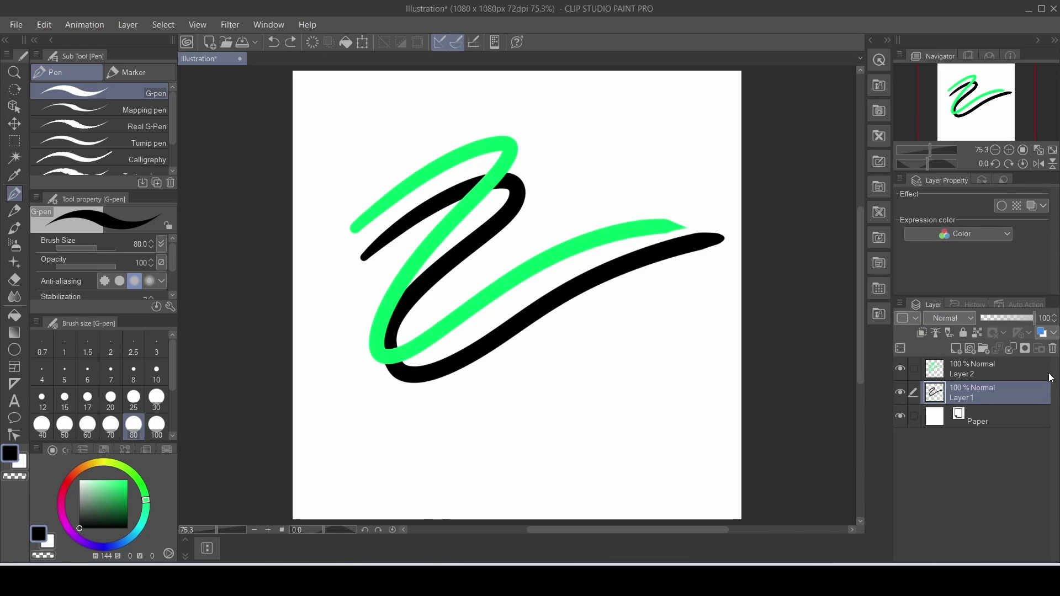
{"action": "mouse_move", "coordinate": [992, 319]}
{"action": "left_mouse_down"}
{"action": "mouse_move", "coordinate": [1034, 318]}
{"action": "mouse_move", "coordinate": [997, 314]}
{"action": "left_mouse_up"}
{"action": "key", "text": "ctrl+z"}
Merge Layer 2 into Layer 1, then draw a vertical black test stroke across the zigzags and undo it.
{"action": "left_click", "coordinate": [1003, 376]}
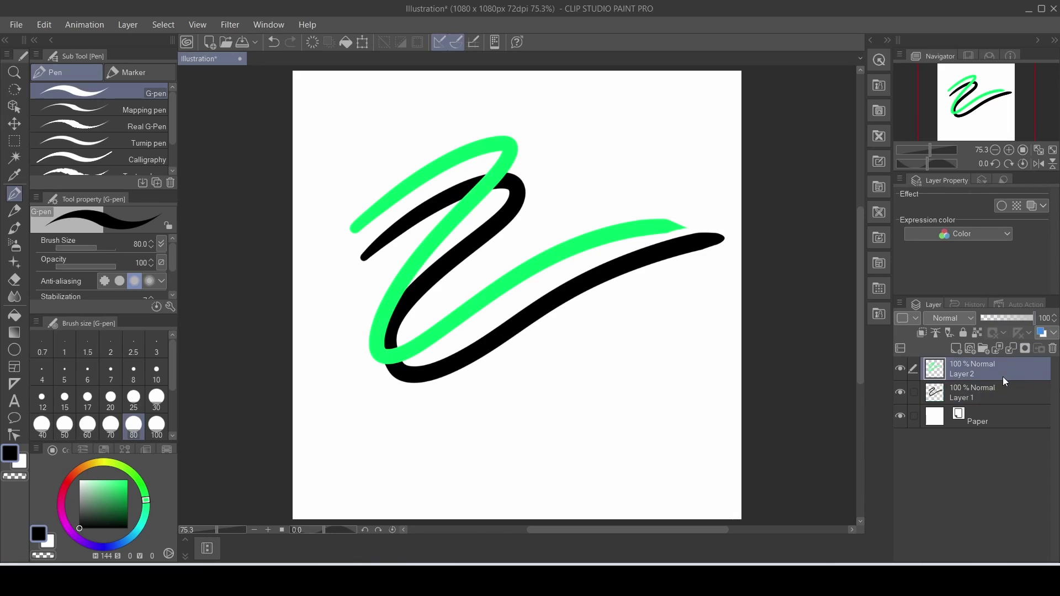
{"action": "left_click", "coordinate": [999, 394]}
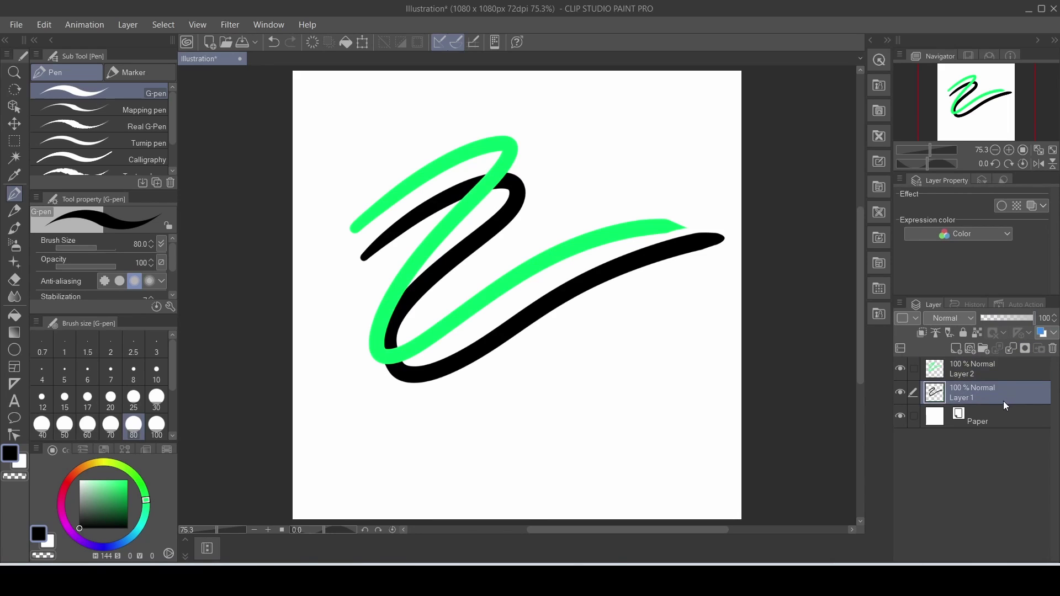
{"action": "left_click", "coordinate": [986, 374]}
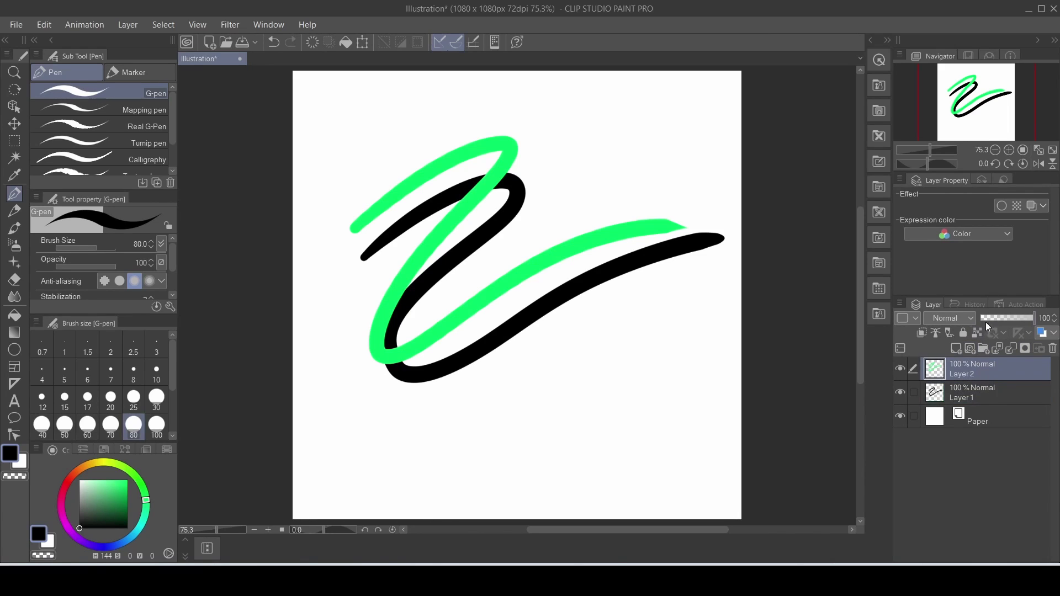
{"action": "left_click", "coordinate": [1011, 348]}
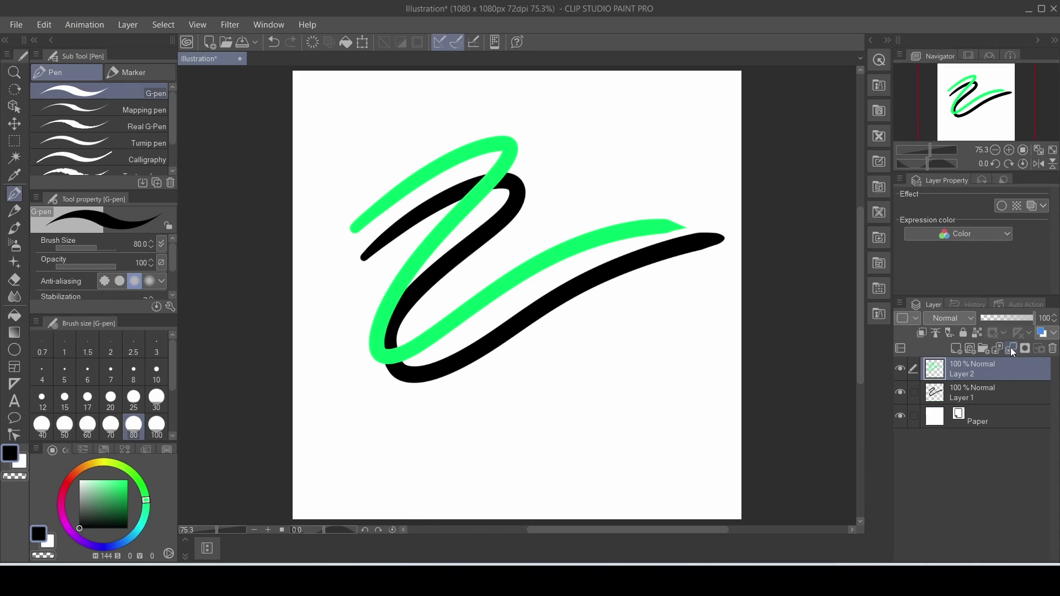
{"action": "left_click_drag", "start_coordinate": [604, 148], "coordinate": [603, 338]}
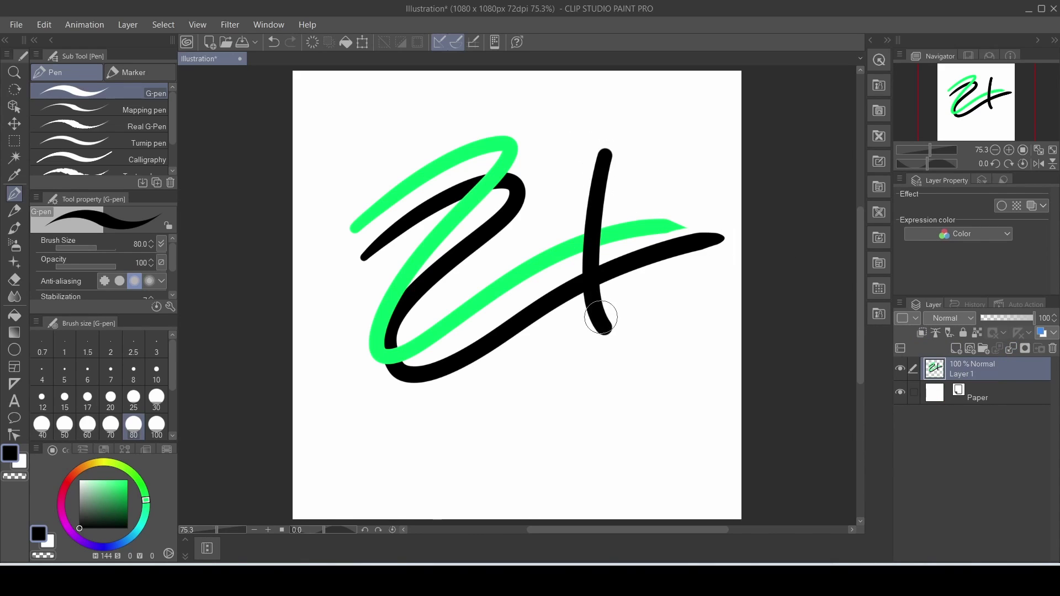
{"action": "key", "text": "ctrl+z"}
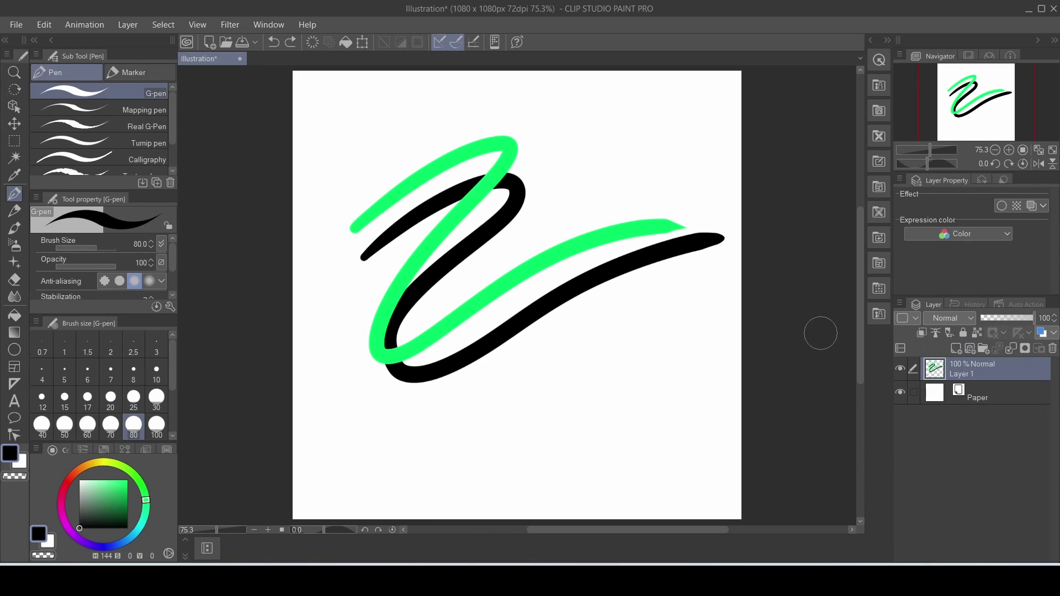
Erase the whole drawing on Layer 1 with the Hard eraser and add a new layer above it.
{"action": "key", "text": "e"}
{"action": "mouse_move", "coordinate": [421, 189]}
{"action": "left_mouse_down"}
{"action": "mouse_move", "coordinate": [551, 221]}
{"action": "mouse_move", "coordinate": [426, 230]}
{"action": "left_mouse_up"}
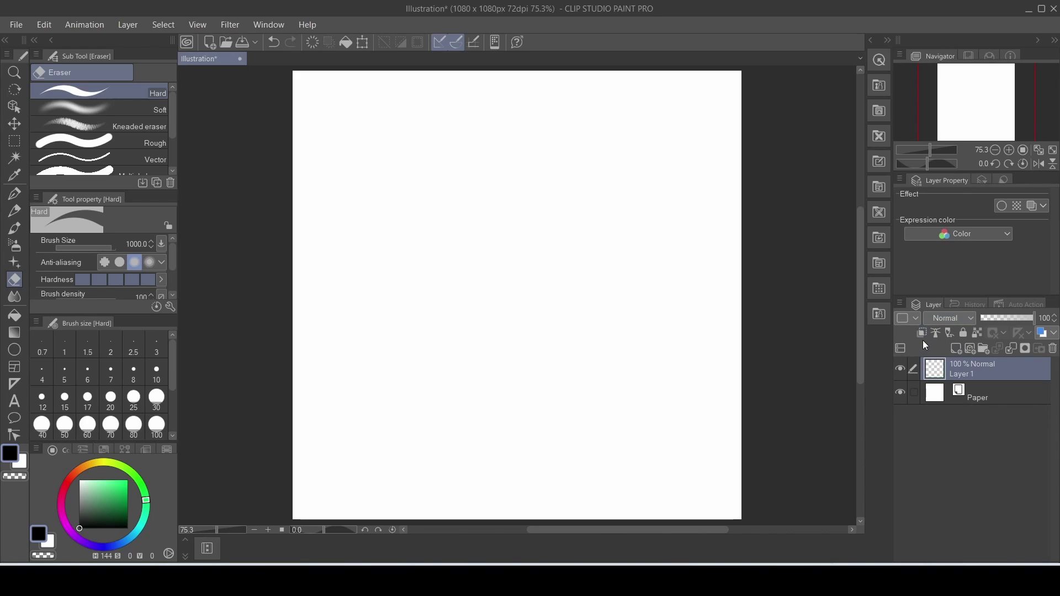
{"action": "left_click", "coordinate": [956, 351]}
Draw a long black zigzag scribble down the middle of the canvas on Layer 1 with the G-pen.
{"action": "left_click", "coordinate": [920, 397]}
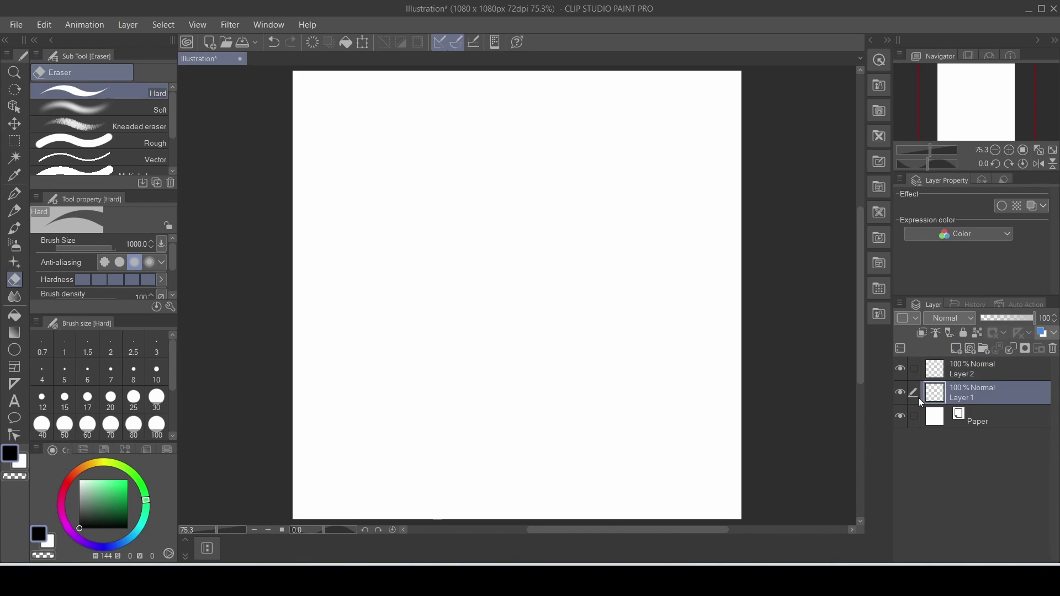
{"action": "key", "text": "p"}
{"action": "mouse_move", "coordinate": [387, 243]}
{"action": "left_mouse_down"}
{"action": "mouse_move", "coordinate": [446, 229]}
{"action": "mouse_move", "coordinate": [554, 289]}
{"action": "mouse_move", "coordinate": [539, 390]}
{"action": "mouse_move", "coordinate": [507, 290]}
{"action": "left_mouse_up"}
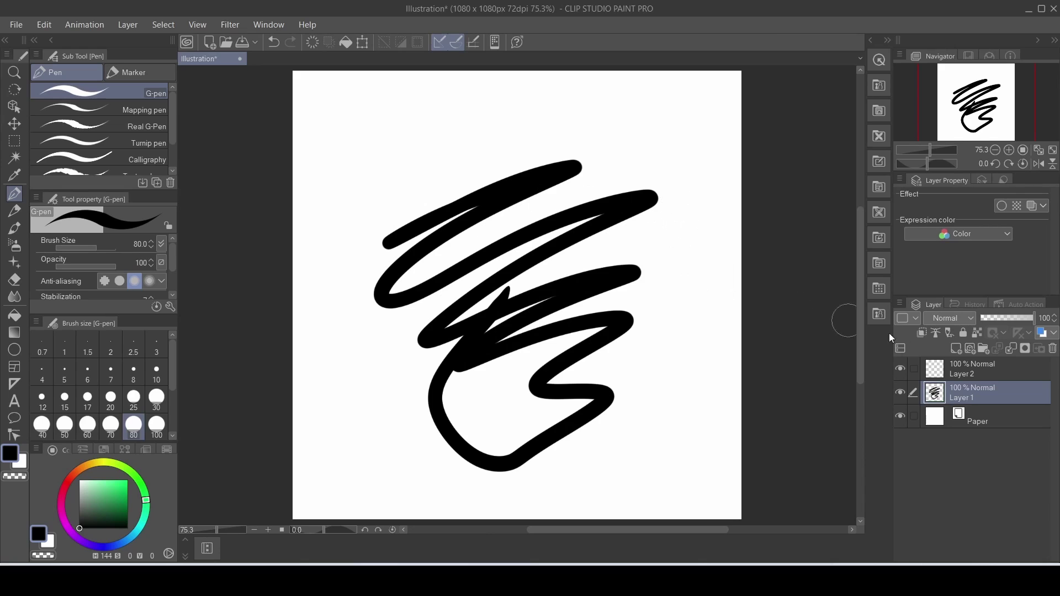
Switch to Layer 2 and bright green, then try two strokes over the black scribble and undo each one.
{"action": "left_click", "coordinate": [970, 375]}
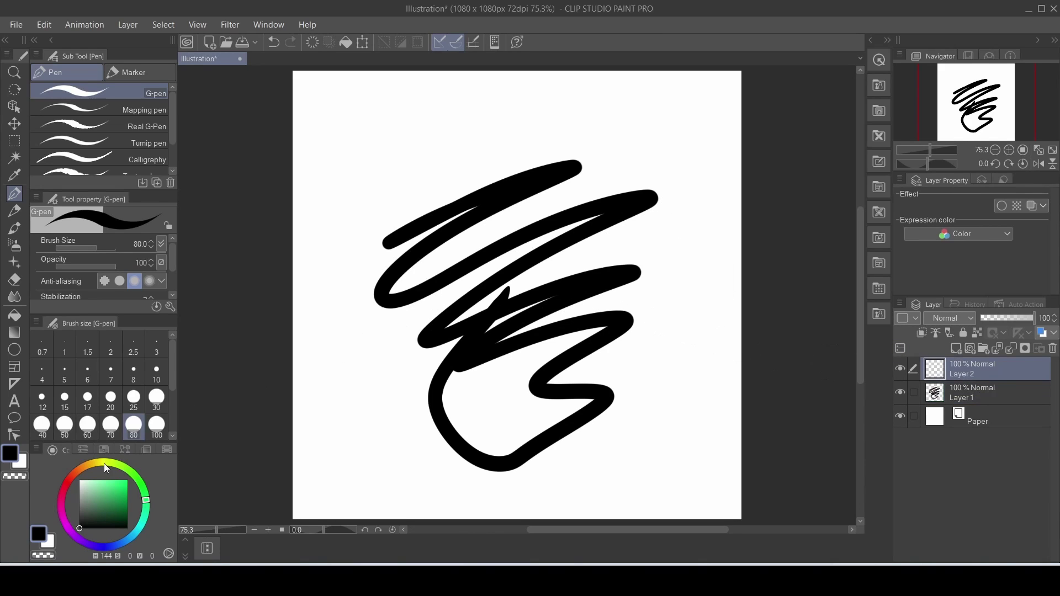
{"action": "left_click_drag", "start_coordinate": [114, 501], "coordinate": [130, 478]}
{"action": "mouse_move", "coordinate": [484, 179]}
{"action": "left_mouse_down"}
{"action": "mouse_move", "coordinate": [538, 182]}
{"action": "mouse_move", "coordinate": [380, 275]}
{"action": "mouse_move", "coordinate": [472, 201]}
{"action": "mouse_move", "coordinate": [442, 202]}
{"action": "mouse_move", "coordinate": [587, 156]}
{"action": "left_mouse_up"}
{"action": "key", "text": "ctrl+z"}
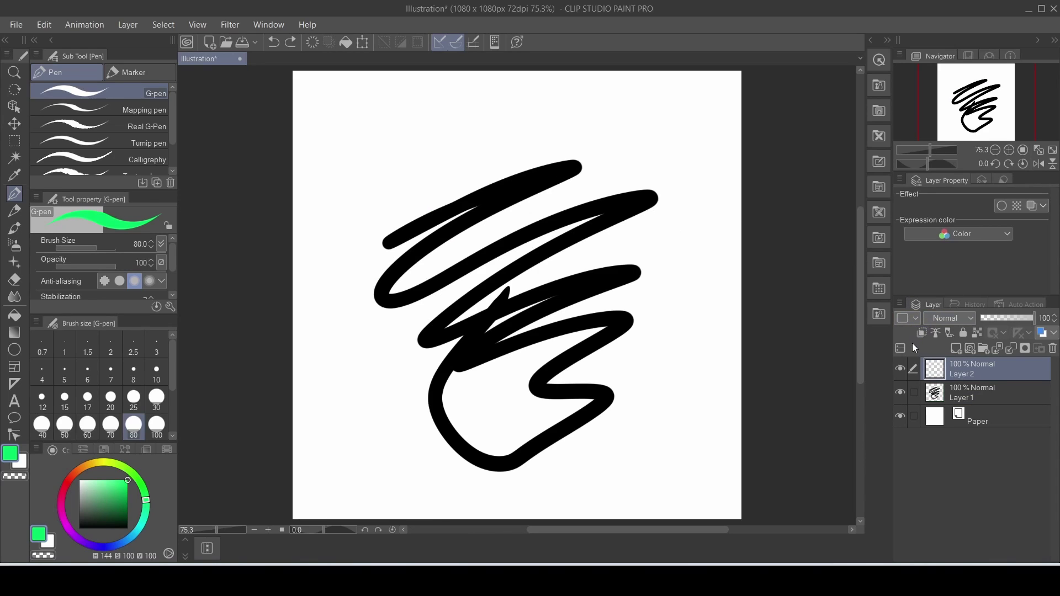
{"action": "mouse_move", "coordinate": [382, 242]}
{"action": "left_mouse_down"}
{"action": "mouse_move", "coordinate": [580, 166]}
{"action": "mouse_move", "coordinate": [386, 292]}
{"action": "mouse_move", "coordinate": [516, 220]}
{"action": "left_mouse_up"}
{"action": "key", "text": "ctrl+z"}
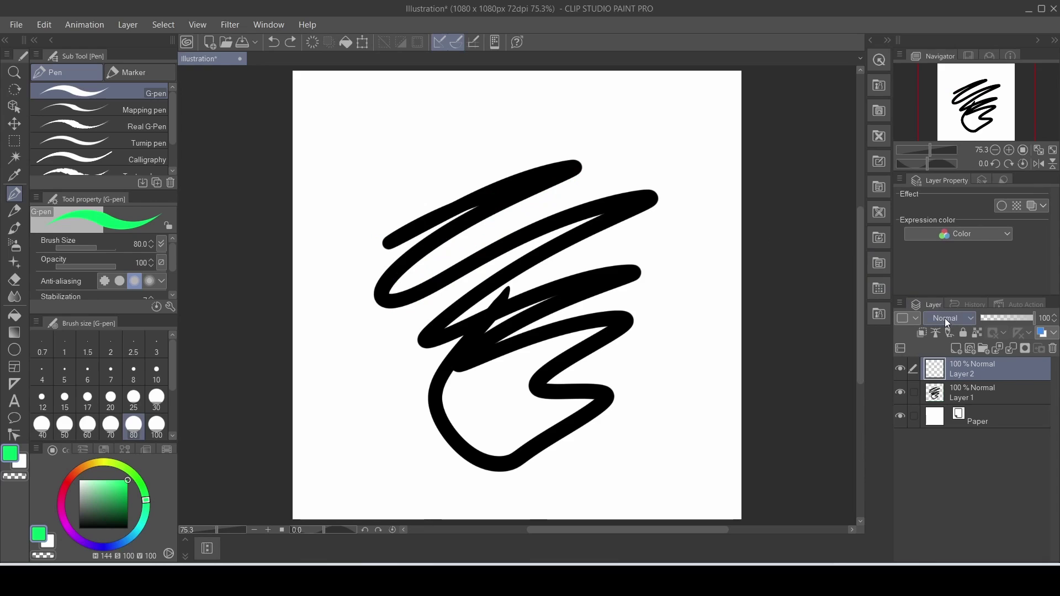
Paint green strokes above the scribble on Layer 2 while switching clipping to the layer below on and off, leaving it on.
{"action": "left_click", "coordinate": [922, 334]}
{"action": "left_click", "coordinate": [923, 334]}
{"action": "left_click", "coordinate": [921, 334]}
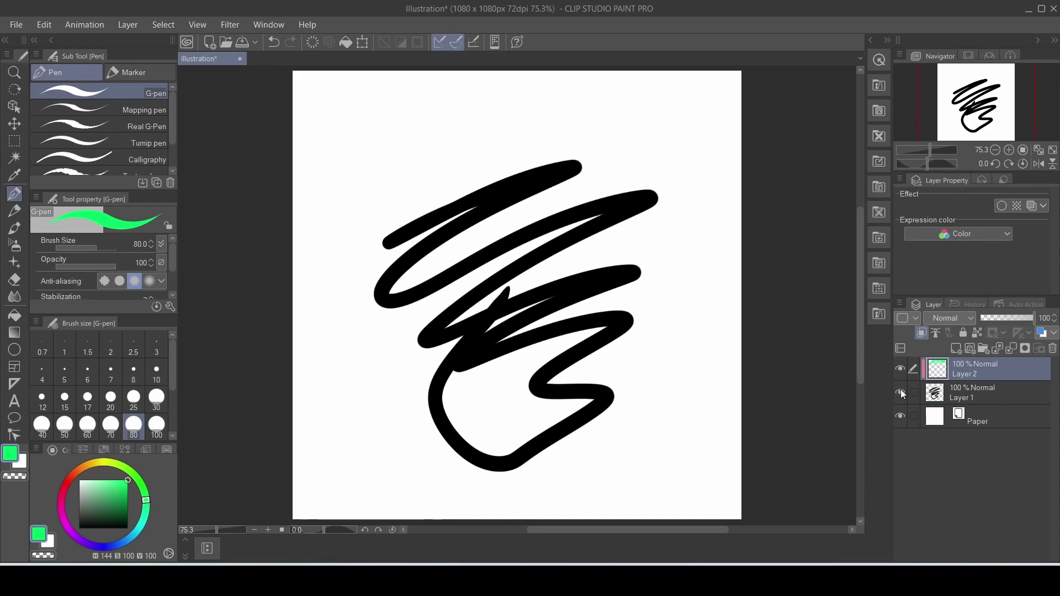
{"action": "left_click", "coordinate": [922, 333]}
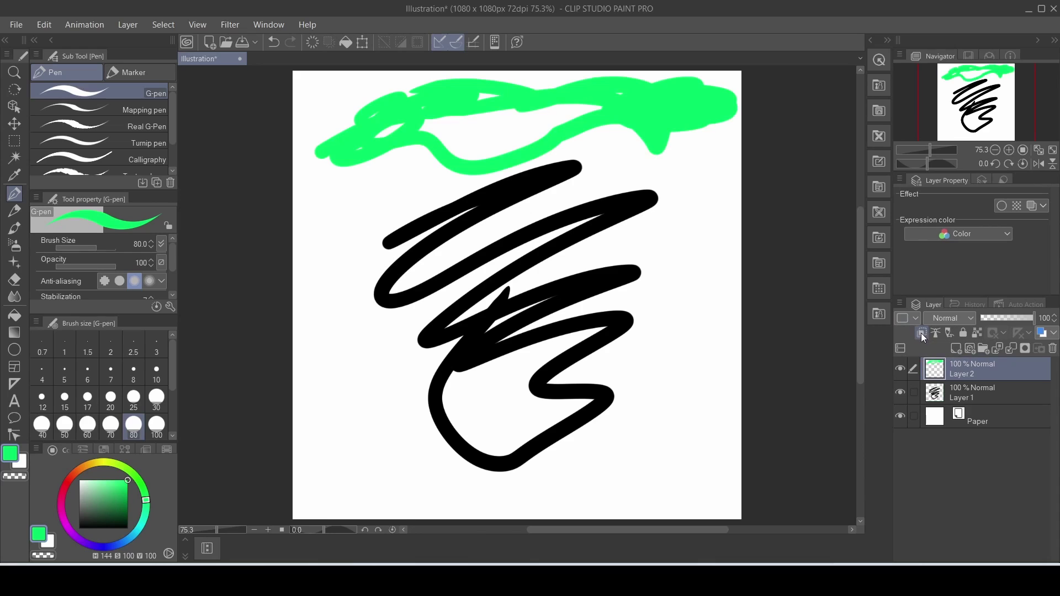
{"action": "left_click_drag", "start_coordinate": [554, 137], "coordinate": [458, 148]}
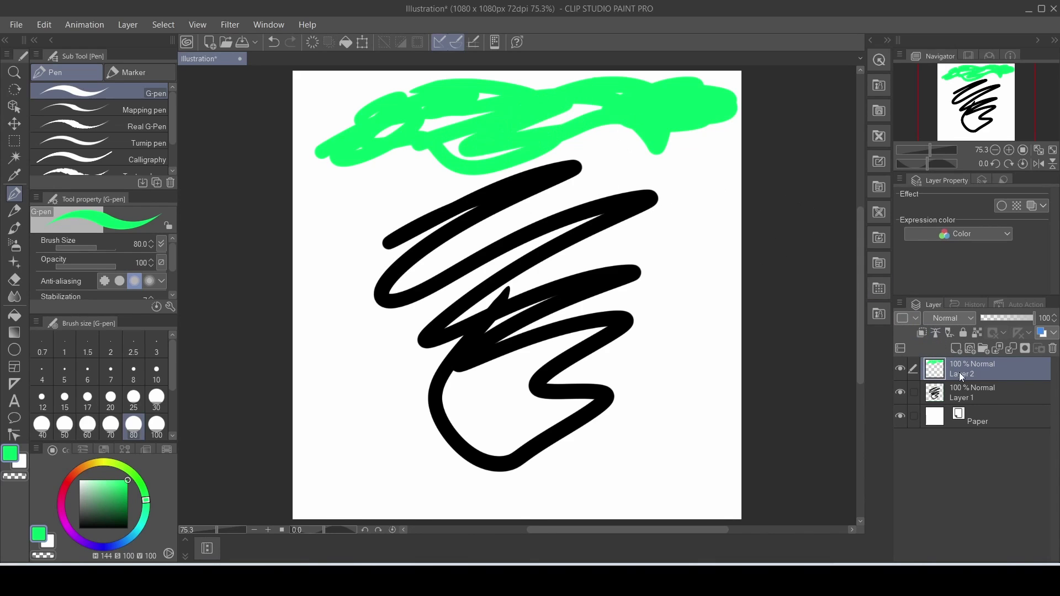
{"action": "left_click", "coordinate": [923, 332]}
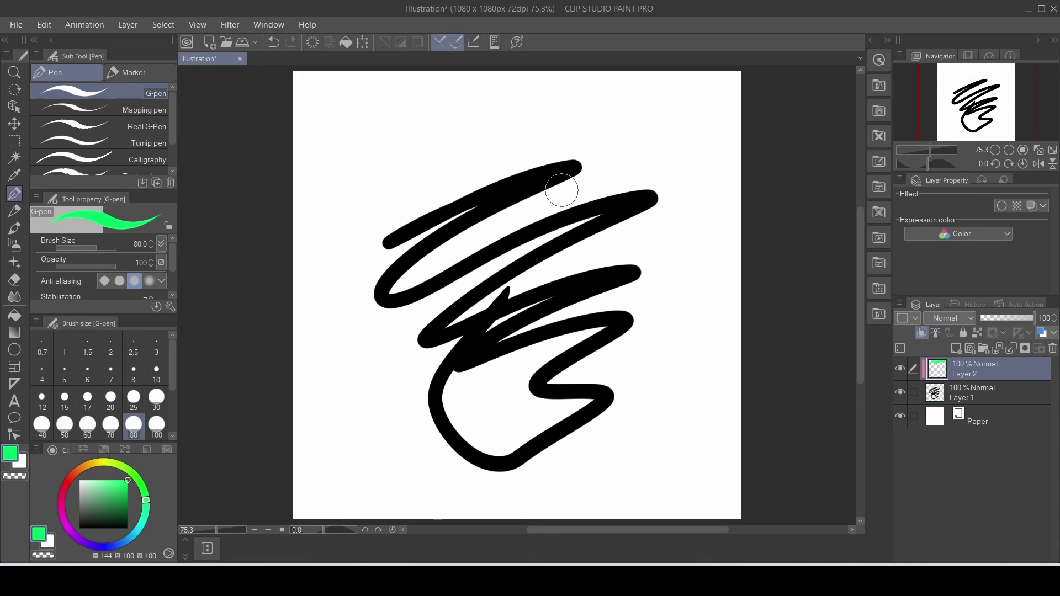
Paint green over the whole black scribble on the clipped Layer 2, enlarging the G-pen to 300.
{"action": "mouse_move", "coordinate": [417, 187]}
{"action": "left_mouse_down"}
{"action": "mouse_move", "coordinate": [407, 182]}
{"action": "mouse_move", "coordinate": [394, 259]}
{"action": "left_mouse_up"}
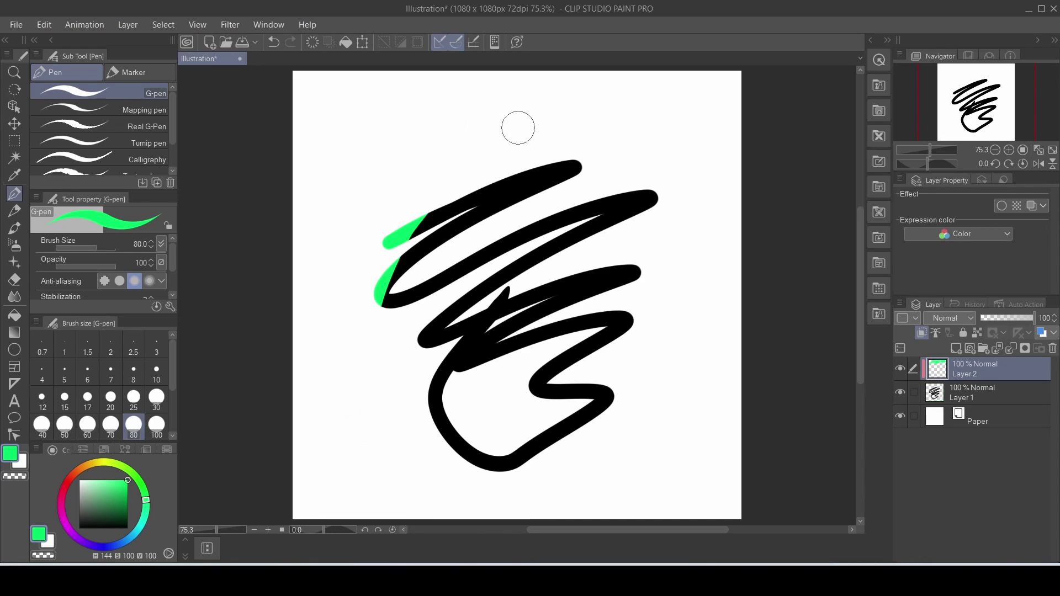
{"action": "mouse_move", "coordinate": [499, 149]}
{"action": "left_mouse_down"}
{"action": "mouse_move", "coordinate": [364, 298]}
{"action": "mouse_move", "coordinate": [377, 317]}
{"action": "mouse_move", "coordinate": [594, 141]}
{"action": "mouse_move", "coordinate": [466, 231]}
{"action": "mouse_move", "coordinate": [510, 226]}
{"action": "left_mouse_up"}
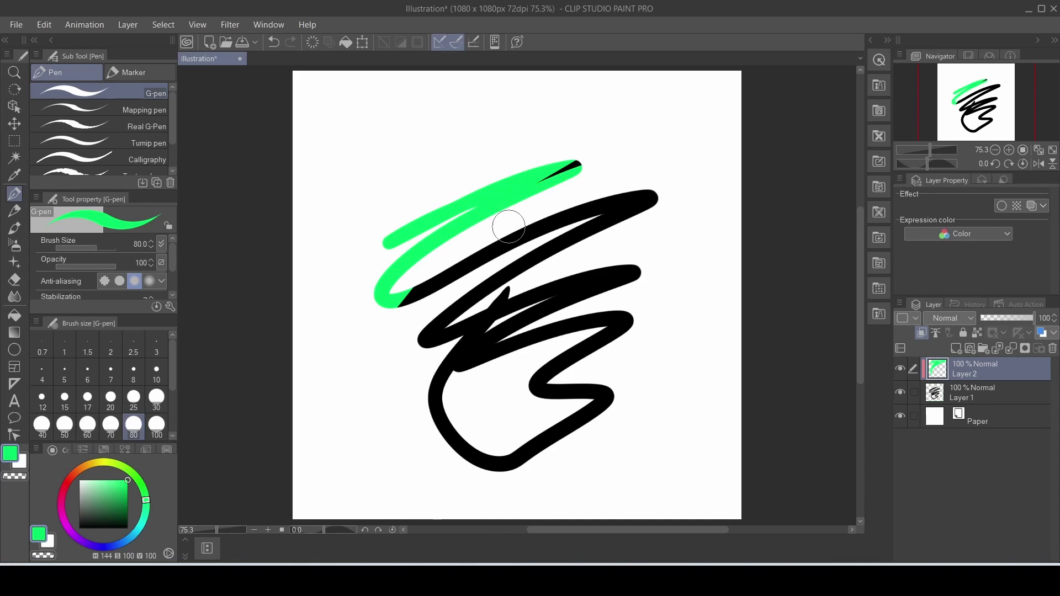
{"action": "key", "text": "]"}
{"action": "mouse_move", "coordinate": [607, 209]}
{"action": "left_mouse_down"}
{"action": "mouse_move", "coordinate": [380, 314]}
{"action": "mouse_move", "coordinate": [673, 183]}
{"action": "mouse_move", "coordinate": [568, 208]}
{"action": "mouse_move", "coordinate": [467, 447]}
{"action": "mouse_move", "coordinate": [620, 418]}
{"action": "mouse_move", "coordinate": [563, 378]}
{"action": "mouse_move", "coordinate": [445, 402]}
{"action": "mouse_move", "coordinate": [672, 132]}
{"action": "left_mouse_up"}
{"action": "key", "text": "]"}
{"action": "key", "text": "]"}
{"action": "key", "text": "]"}
{"action": "key", "text": "]"}
{"action": "key", "text": "]"}
{"action": "key", "text": "]"}
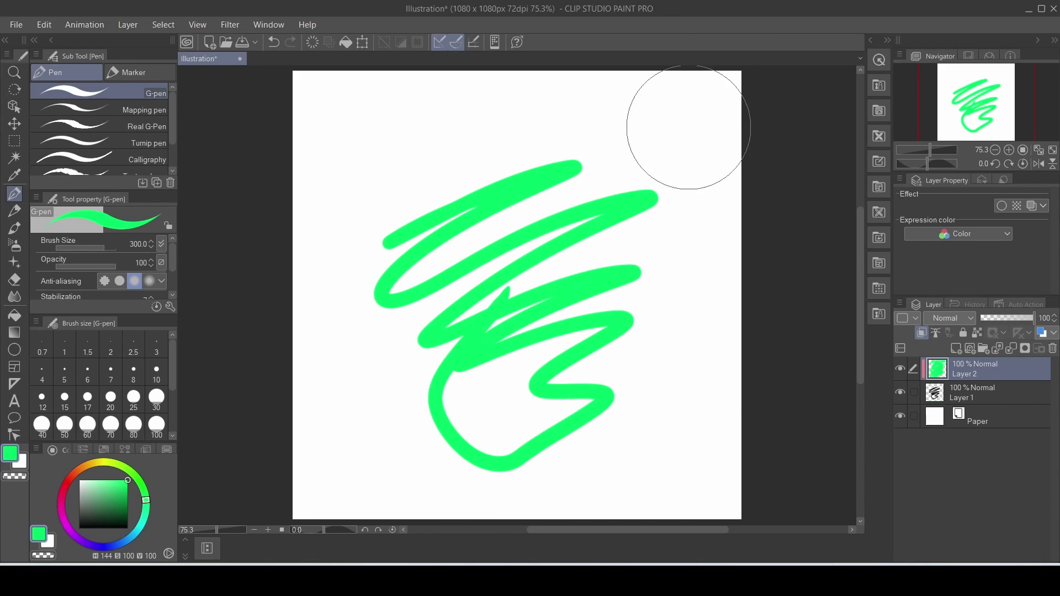
Reduce the G-pen size to 50, then erase the green paint over the scribble on Layer 2 with the Hard eraser.
{"action": "key", "text": "["}
{"action": "key", "text": "["}
{"action": "key", "text": "["}
{"action": "key", "text": "["}
{"action": "key", "text": "["}
{"action": "key", "text": "["}
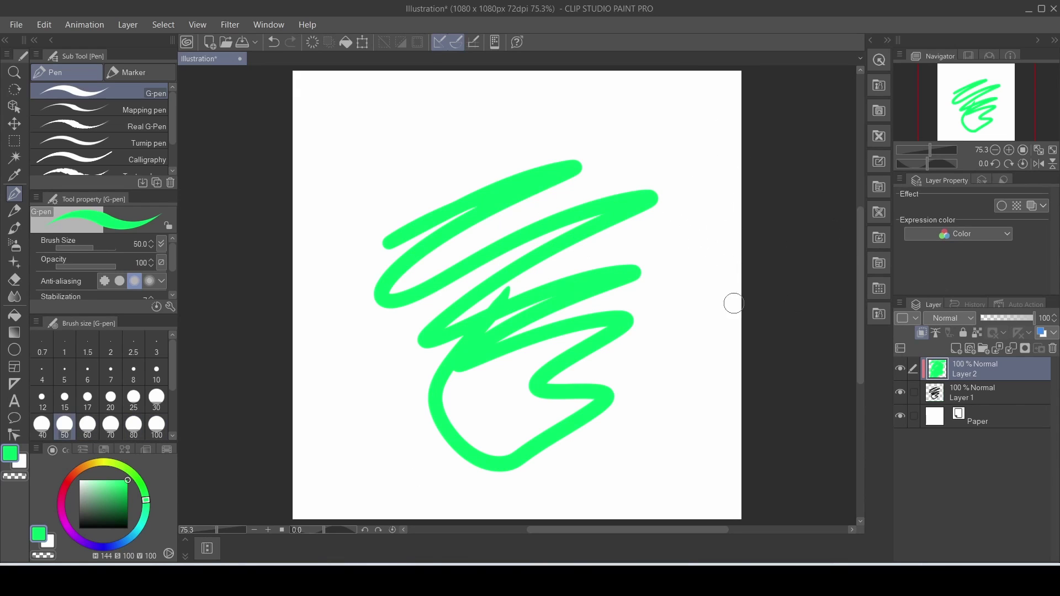
{"action": "key", "text": "e"}
{"action": "mouse_move", "coordinate": [462, 302]}
{"action": "left_mouse_down"}
{"action": "mouse_move", "coordinate": [757, 154]}
{"action": "mouse_move", "coordinate": [486, 532]}
{"action": "mouse_move", "coordinate": [552, 497]}
{"action": "left_mouse_up"}
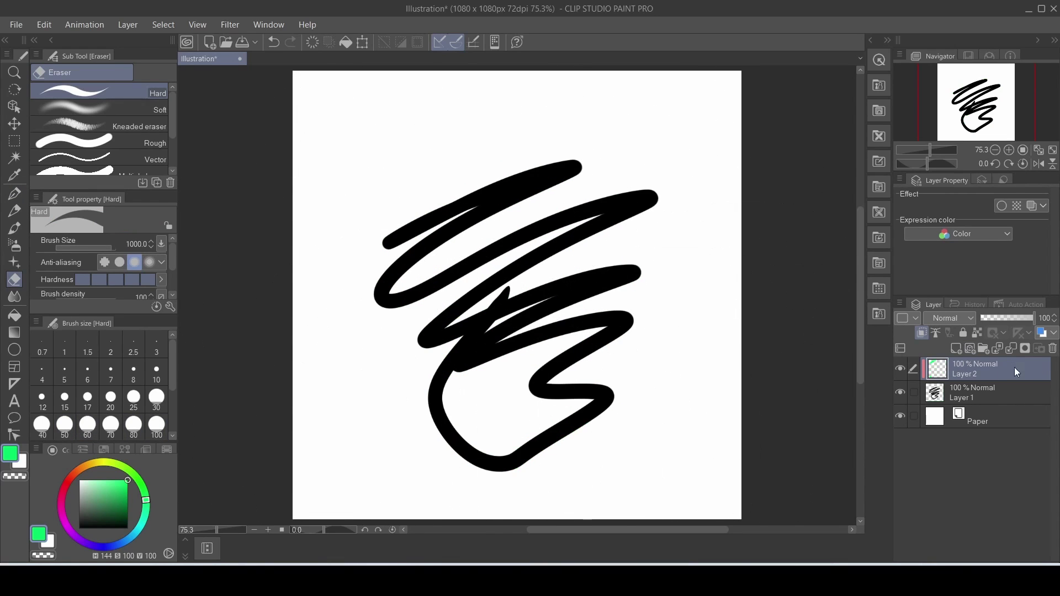
Delete Layer 2, erase the black scribble from Layer 1 and return to the G-pen.
{"action": "left_click", "coordinate": [1052, 349]}
{"action": "left_click", "coordinate": [557, 222]}
{"action": "mouse_move", "coordinate": [557, 230]}
{"action": "left_mouse_down"}
{"action": "mouse_move", "coordinate": [685, 332]}
{"action": "mouse_move", "coordinate": [525, 308]}
{"action": "mouse_move", "coordinate": [485, 398]}
{"action": "left_mouse_up"}
{"action": "key", "text": "p"}
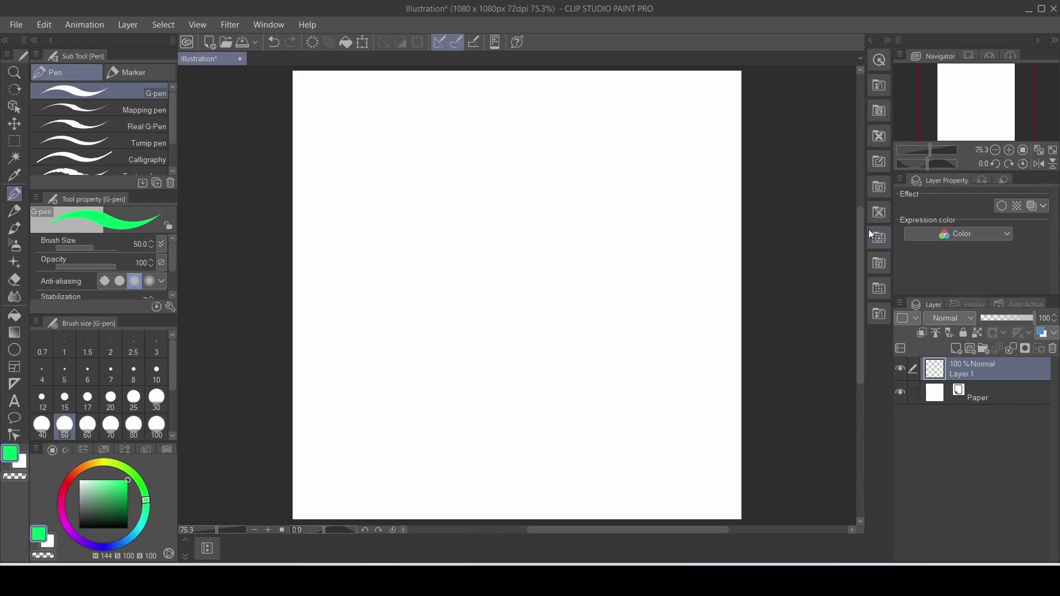
Place the Rose stripe 01 material from the Color pattern collection onto the canvas.
{"action": "left_click", "coordinate": [881, 313]}
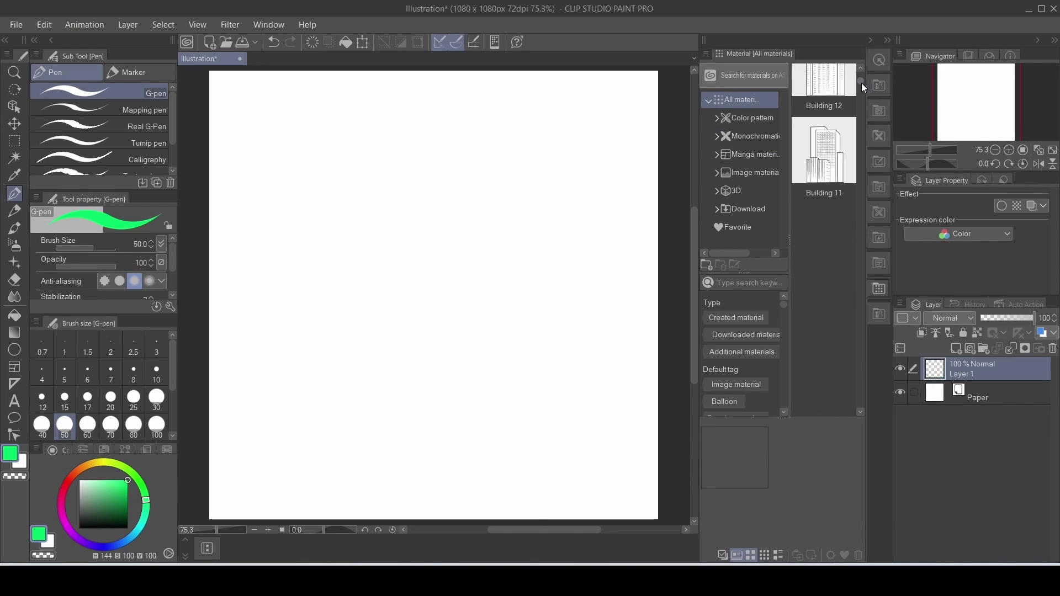
{"action": "left_click", "coordinate": [754, 117]}
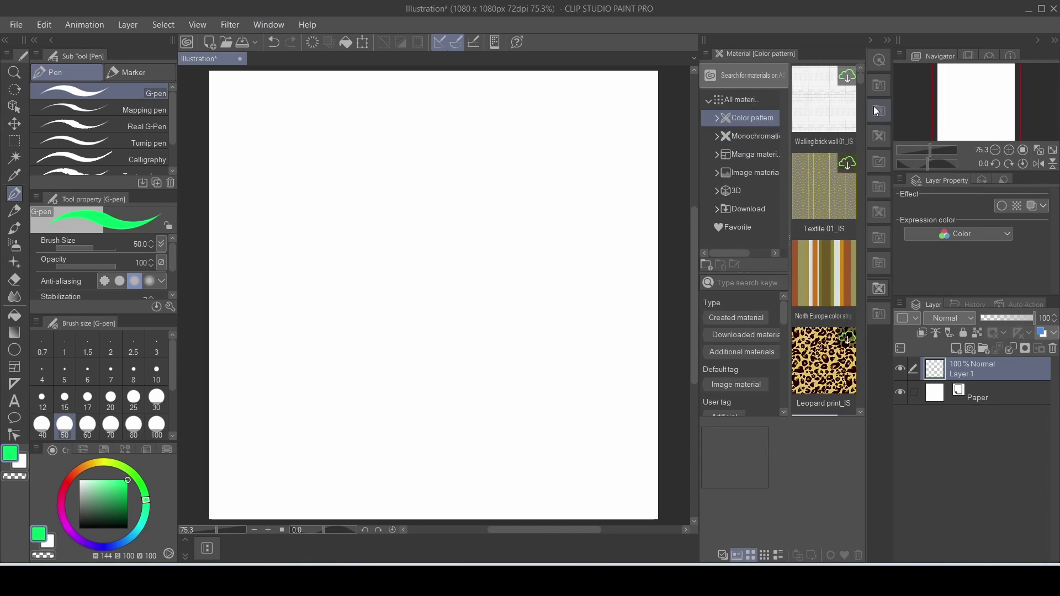
{"action": "left_click_drag", "start_coordinate": [860, 77], "coordinate": [860, 113]}
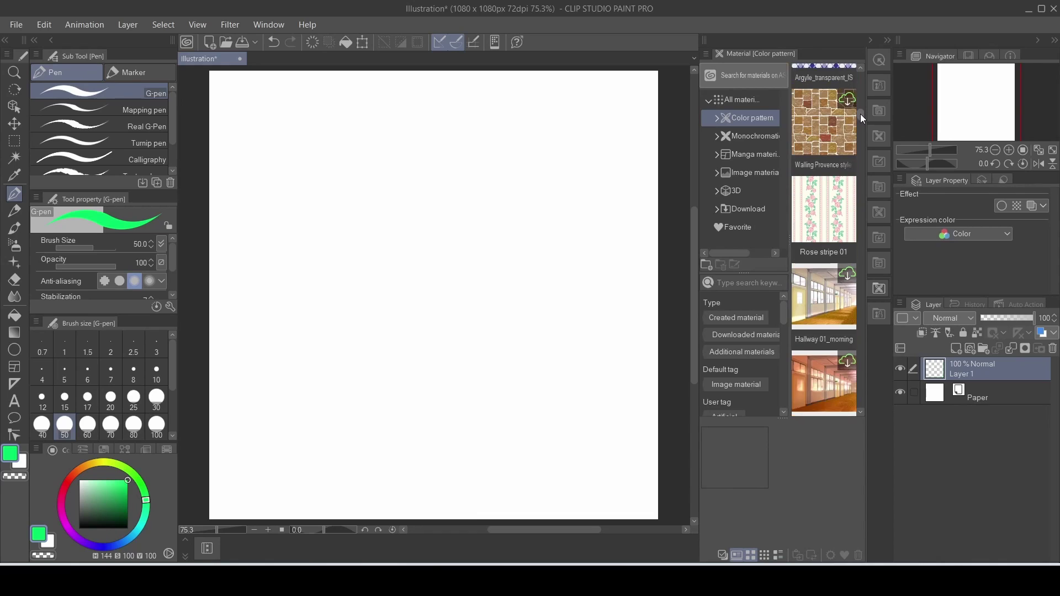
{"action": "left_click_drag", "start_coordinate": [823, 149], "coordinate": [513, 289]}
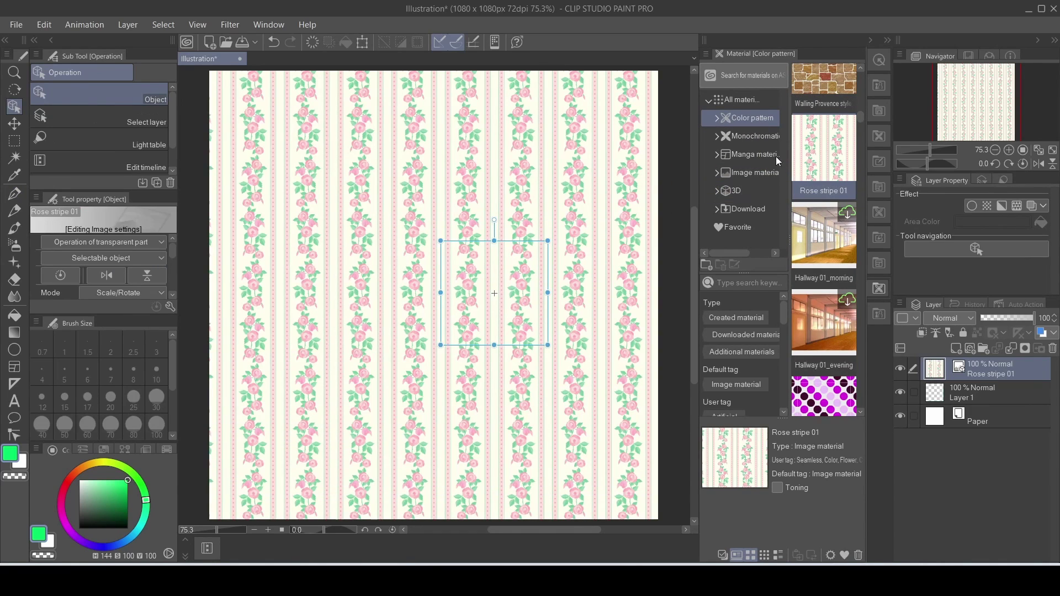
Place the Rough paper texture from the Monochromatic pattern materials over the rose stripe pattern.
{"action": "left_click_drag", "start_coordinate": [859, 118], "coordinate": [859, 78]}
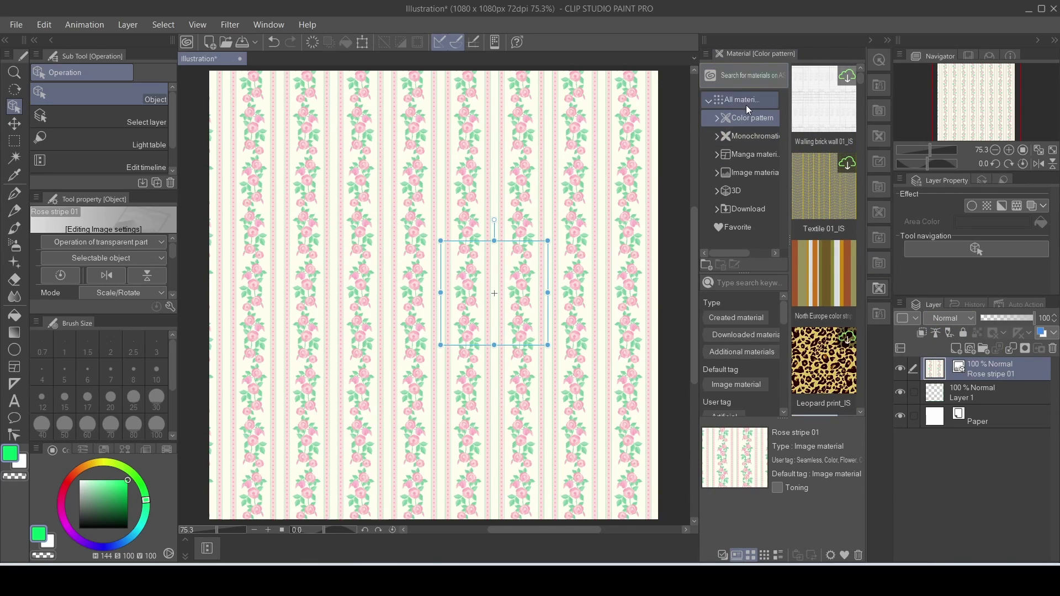
{"action": "left_click", "coordinate": [751, 138]}
{"action": "left_click_drag", "start_coordinate": [813, 177], "coordinate": [538, 196]}
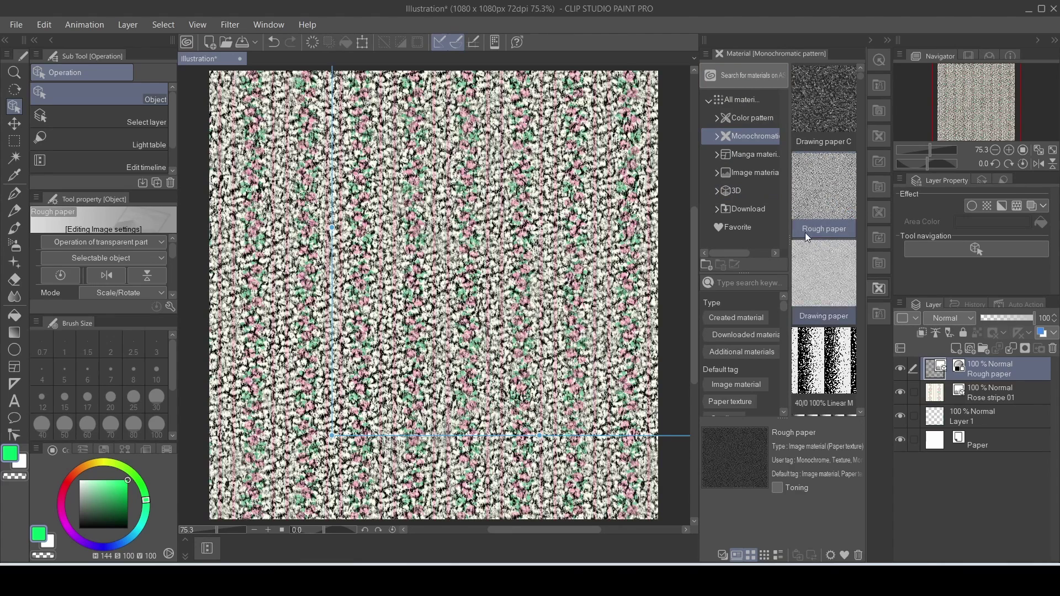
Place the Jaggy_curve_small_02 balloon from the Manga materials onto the canvas and adjust its position.
{"action": "left_click", "coordinate": [754, 154]}
{"action": "left_click_drag", "start_coordinate": [841, 295], "coordinate": [620, 258]}
{"action": "left_click_drag", "start_coordinate": [533, 277], "coordinate": [613, 303]}
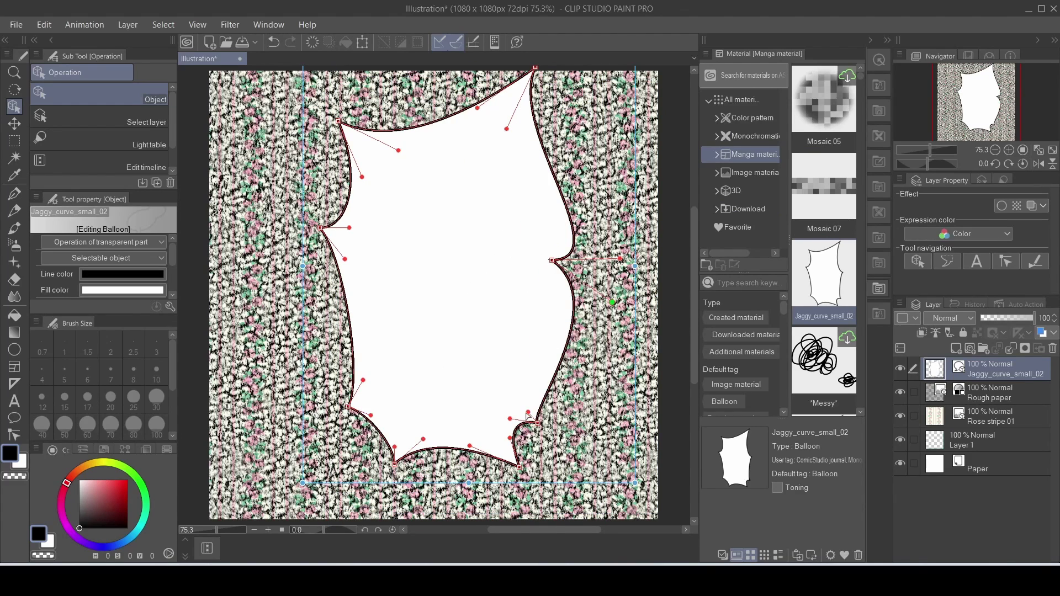
Place the Zipper 01 and Zipper 02 image materials onto the canvas.
{"action": "left_click", "coordinate": [759, 172]}
{"action": "left_click_drag", "start_coordinate": [821, 124], "coordinate": [543, 224]}
{"action": "mouse_move", "coordinate": [798, 216]}
{"action": "left_mouse_down"}
{"action": "mouse_move", "coordinate": [756, 190]}
{"action": "mouse_move", "coordinate": [685, 237]}
{"action": "mouse_move", "coordinate": [531, 218]}
{"action": "left_mouse_up"}
Expand the 3D materials and open their Body type collection.
{"action": "left_click", "coordinate": [755, 190]}
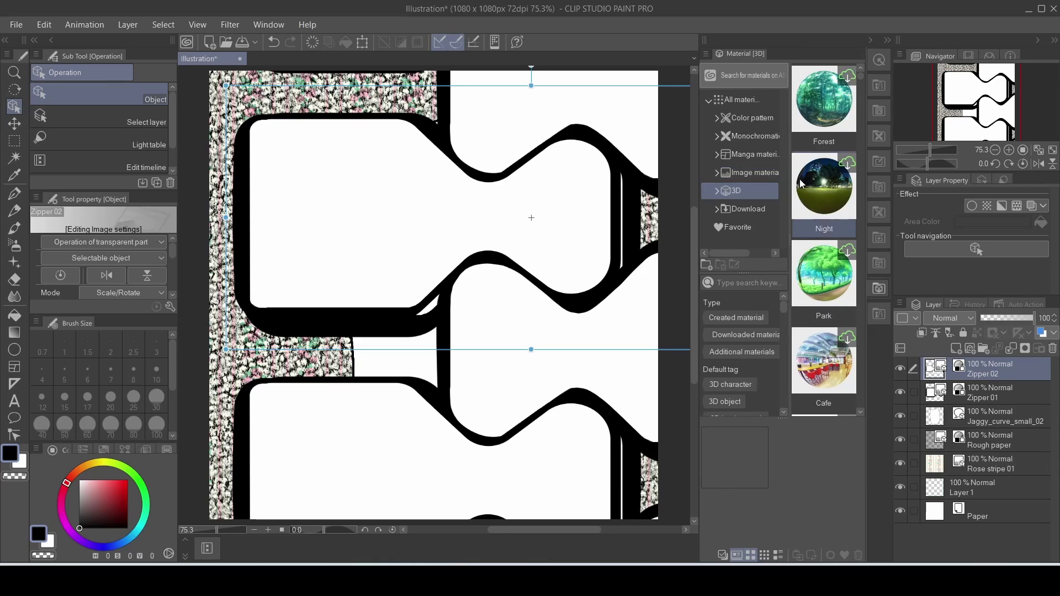
{"action": "left_click", "coordinate": [717, 195]}
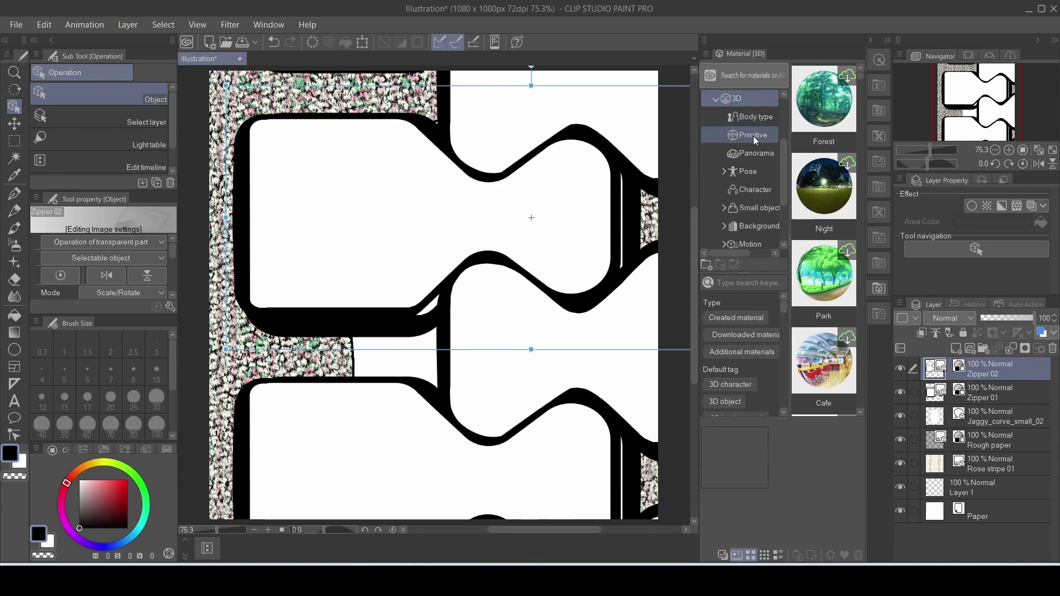
{"action": "left_click", "coordinate": [717, 99]}
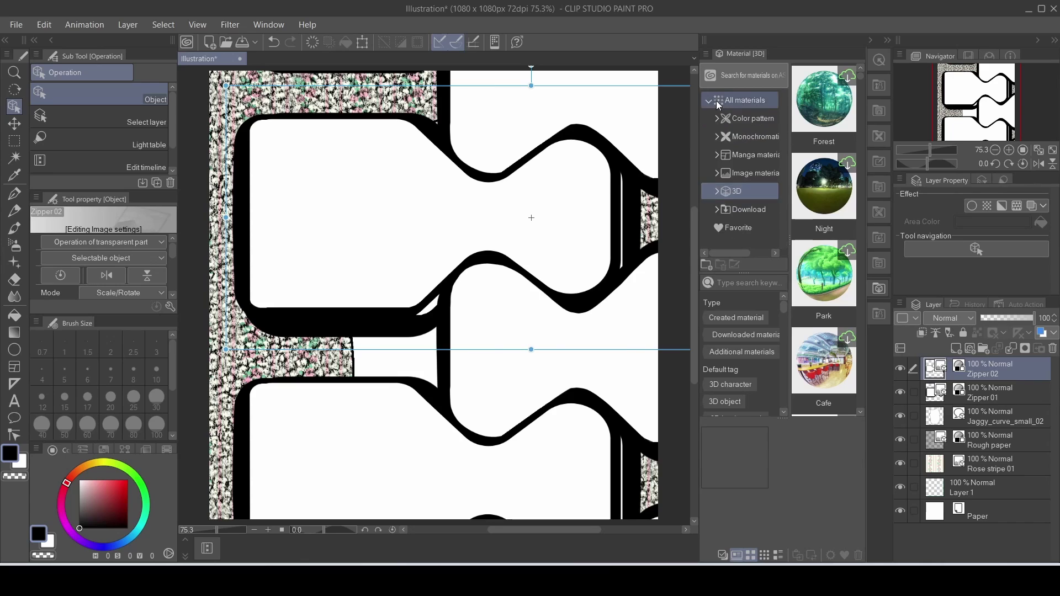
{"action": "left_click", "coordinate": [718, 191]}
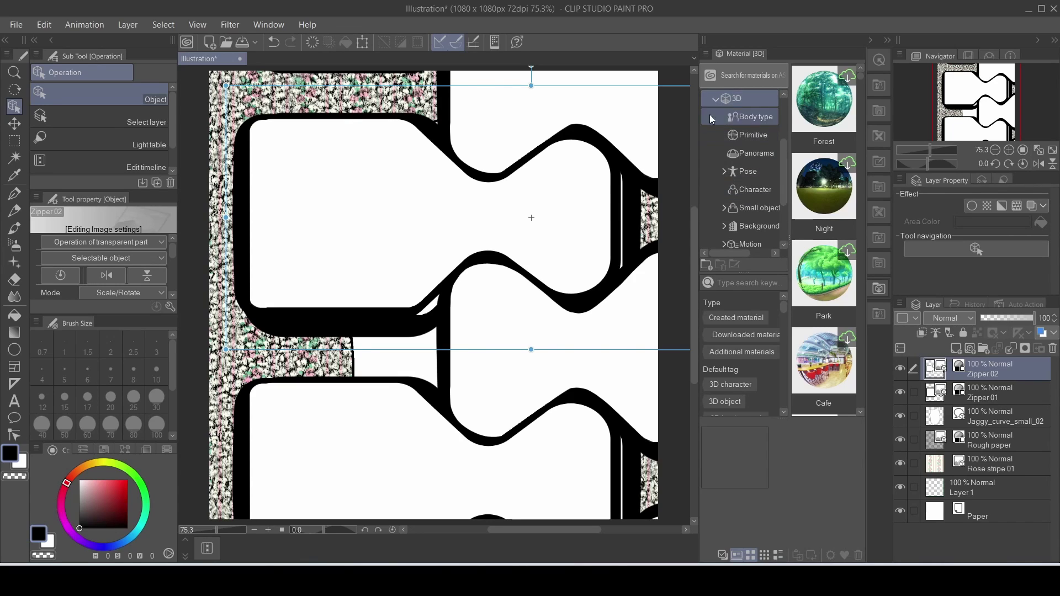
{"action": "left_click", "coordinate": [755, 116]}
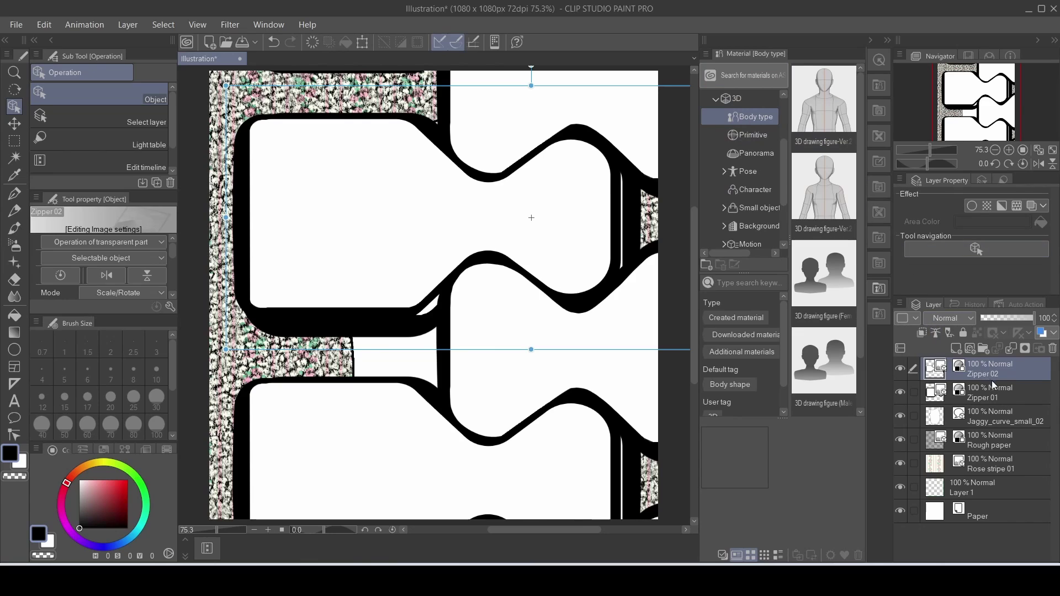
Delete all the material layers from Zipper 02 down to Rose stripe 01.
{"action": "left_click", "coordinate": [1000, 467], "text": "shift"}
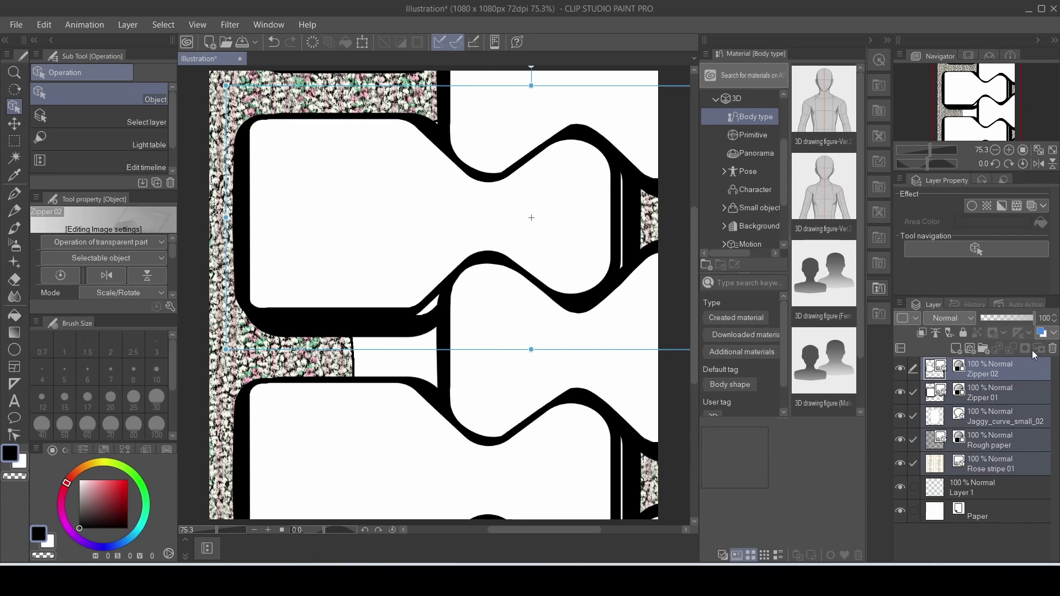
{"action": "left_click", "coordinate": [1053, 349]}
{"action": "left_click", "coordinate": [530, 222]}
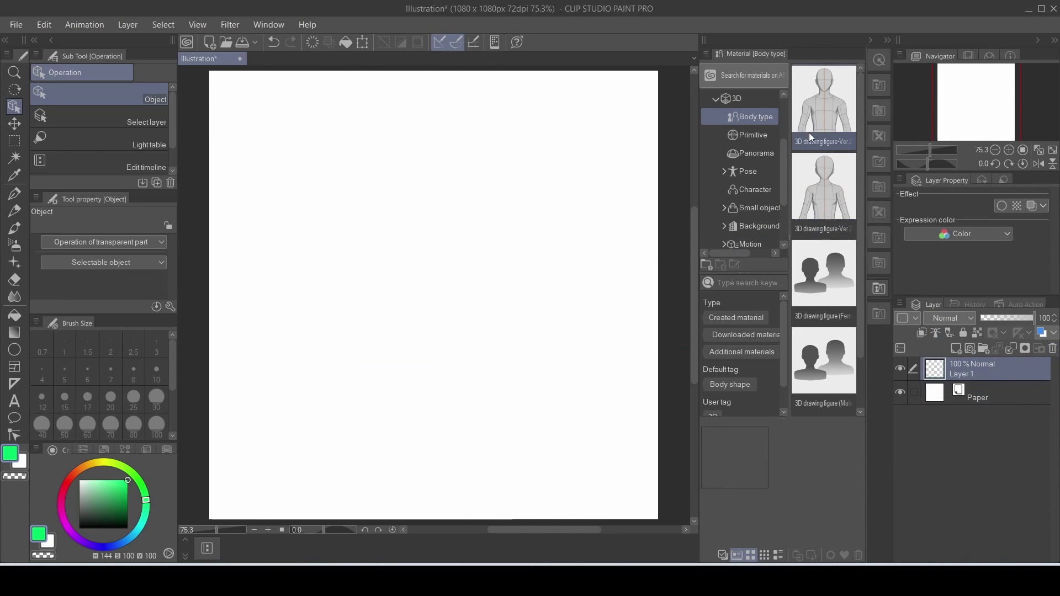
Place the 3D drawing figure-Ver.2 (Male) on the canvas and turn it to a slightly angled view.
{"action": "left_click_drag", "start_coordinate": [829, 97], "coordinate": [500, 264]}
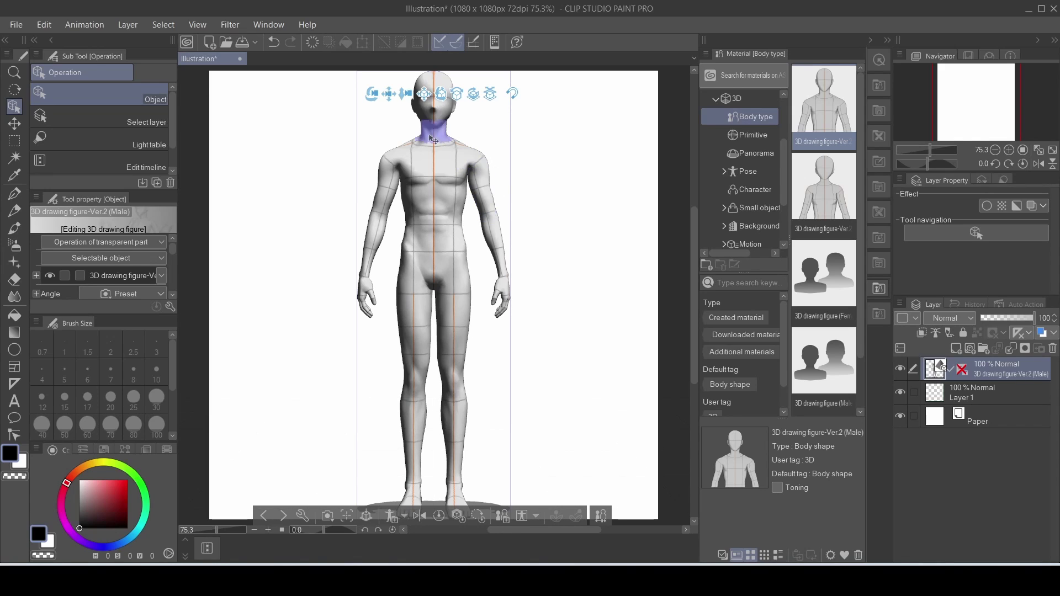
{"action": "left_click_drag", "start_coordinate": [418, 99], "coordinate": [440, 135]}
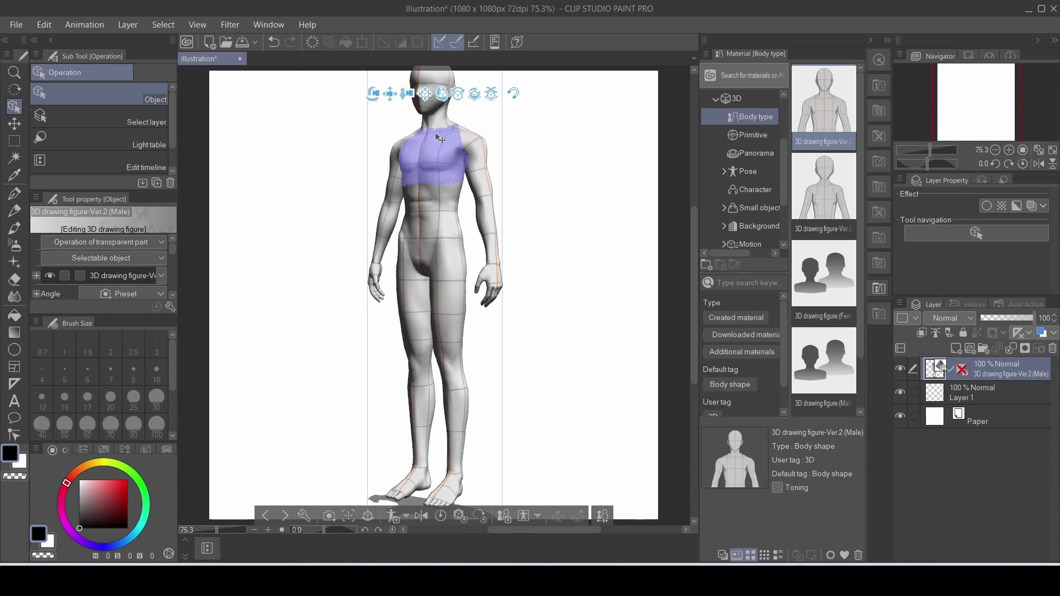
Select the male figure, bend its torso sideways and raise one arm out to the side.
{"action": "left_click", "coordinate": [451, 230]}
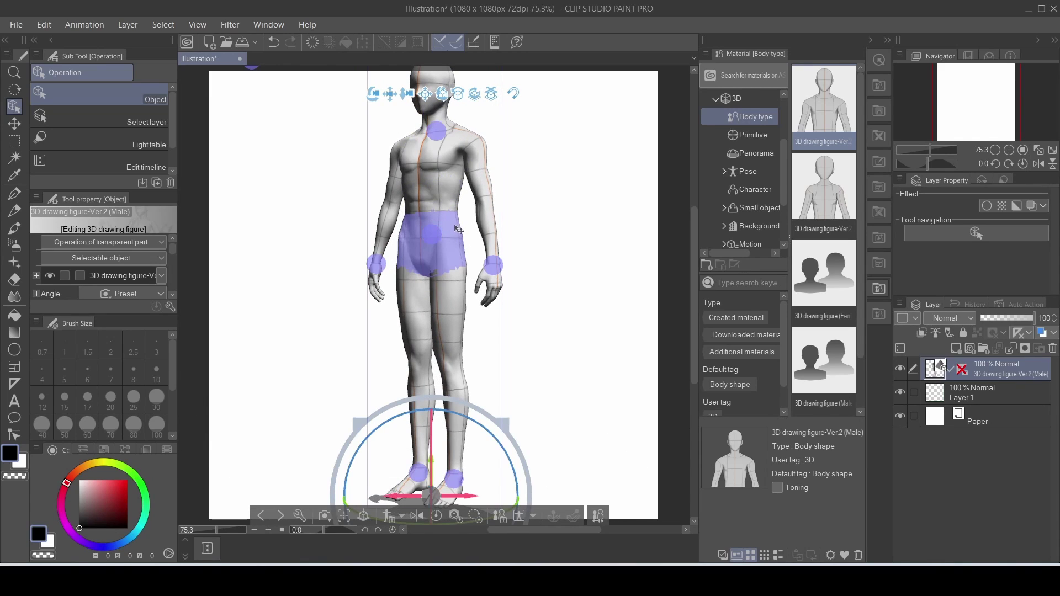
{"action": "left_click_drag", "start_coordinate": [457, 229], "coordinate": [425, 259]}
{"action": "left_click_drag", "start_coordinate": [554, 235], "coordinate": [553, 235]}
{"action": "mouse_move", "coordinate": [464, 209]}
{"action": "left_mouse_down"}
{"action": "mouse_move", "coordinate": [449, 264]}
{"action": "mouse_move", "coordinate": [457, 208]}
{"action": "mouse_move", "coordinate": [464, 218]}
{"action": "left_mouse_up"}
{"action": "left_click", "coordinate": [486, 166]}
{"action": "left_click_drag", "start_coordinate": [486, 166], "coordinate": [552, 80]}
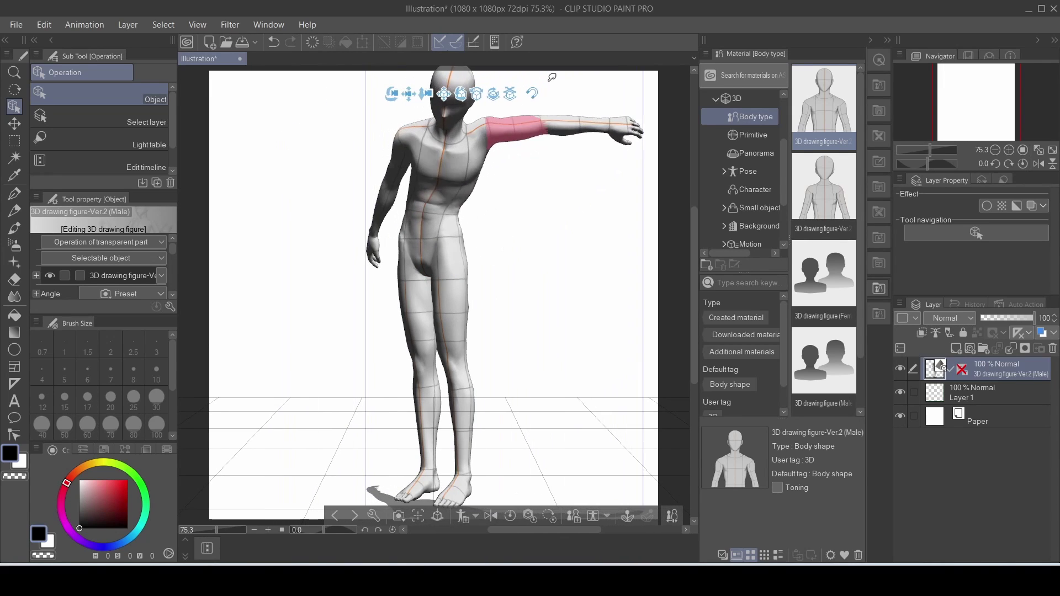
Pose the figure as a runner with one leg forward and bent, the other stretched back and the torso leaning forward.
{"action": "left_click_drag", "start_coordinate": [449, 307], "coordinate": [337, 331]}
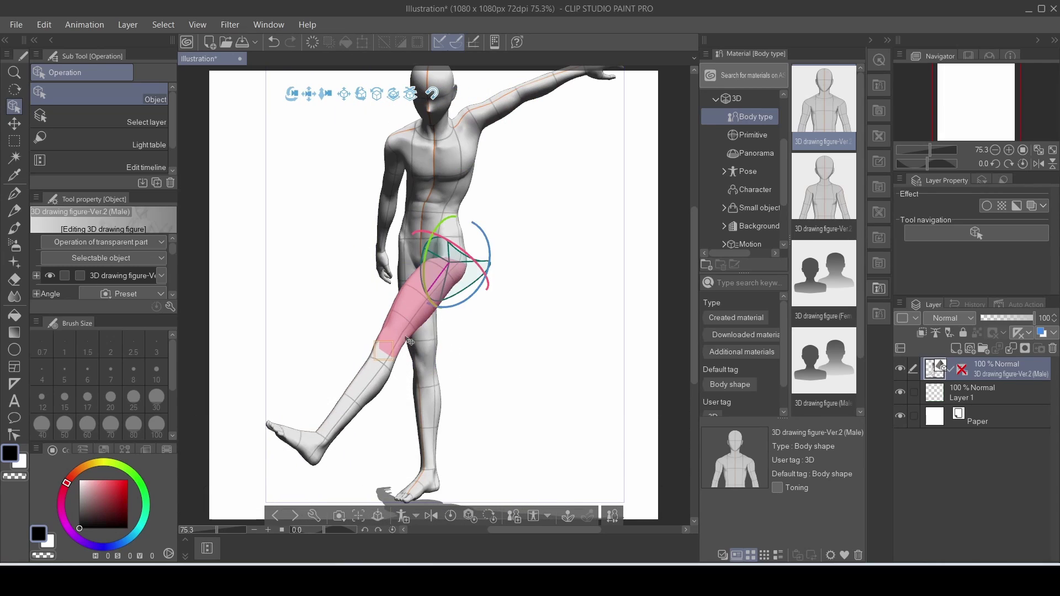
{"action": "left_click", "coordinate": [381, 362]}
{"action": "left_click_drag", "start_coordinate": [376, 374], "coordinate": [450, 330]}
{"action": "left_click_drag", "start_coordinate": [435, 404], "coordinate": [580, 353]}
{"action": "left_click_drag", "start_coordinate": [448, 200], "coordinate": [381, 196]}
{"action": "left_click_drag", "start_coordinate": [314, 204], "coordinate": [365, 249]}
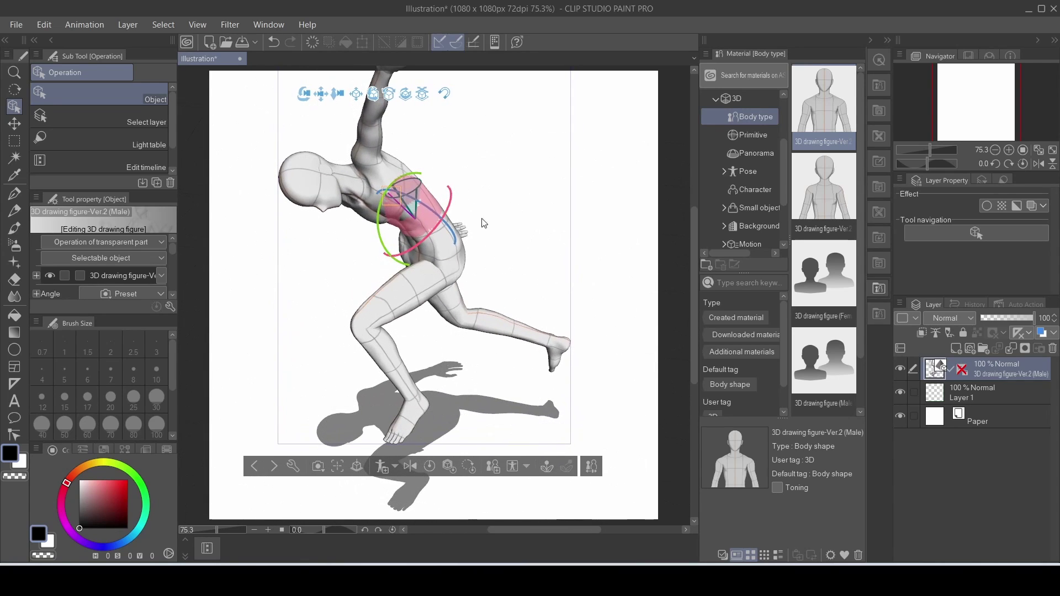
Move the 3D figure layer below Layer 1 and reduce its opacity to 25%.
{"action": "left_click_drag", "start_coordinate": [954, 376], "coordinate": [961, 394]}
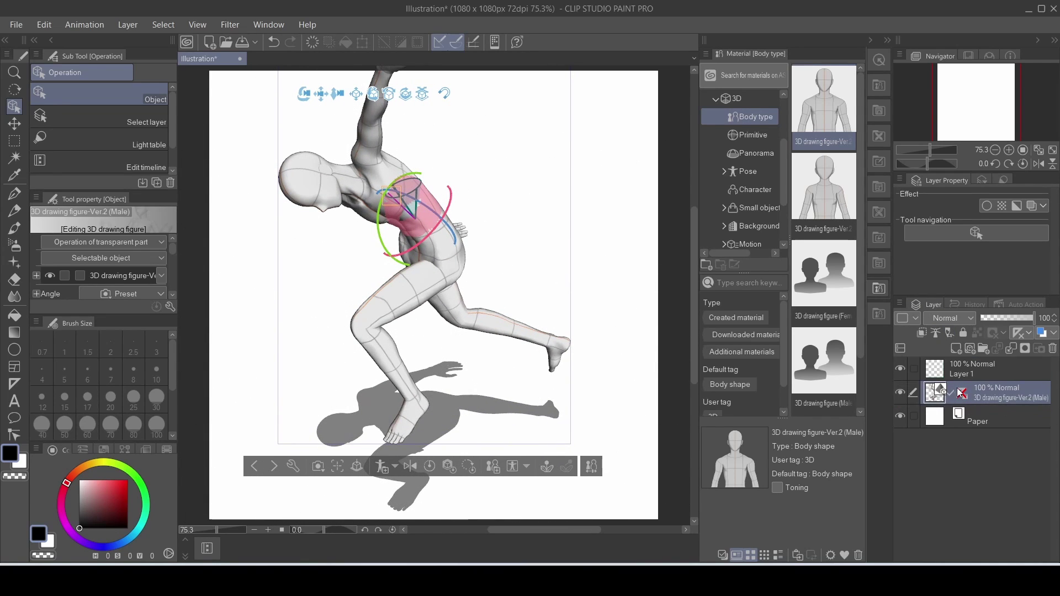
{"action": "left_click_drag", "start_coordinate": [985, 322], "coordinate": [1008, 323]}
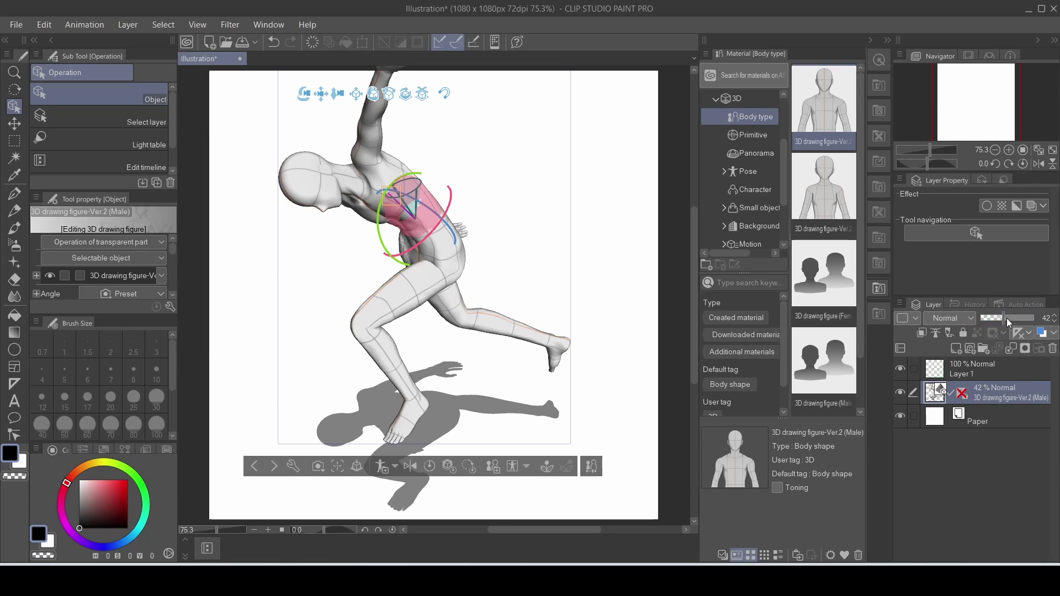
Try a G-pen stroke on Layer 1 over the figure's head with the materials hidden, and undo it.
{"action": "left_click", "coordinate": [992, 371]}
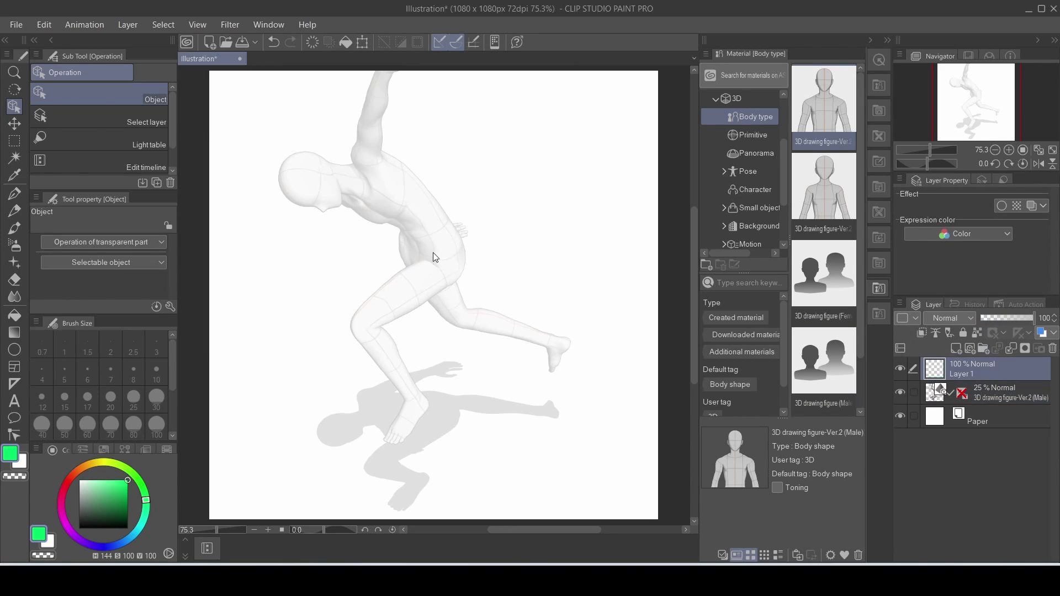
{"action": "key", "text": "p"}
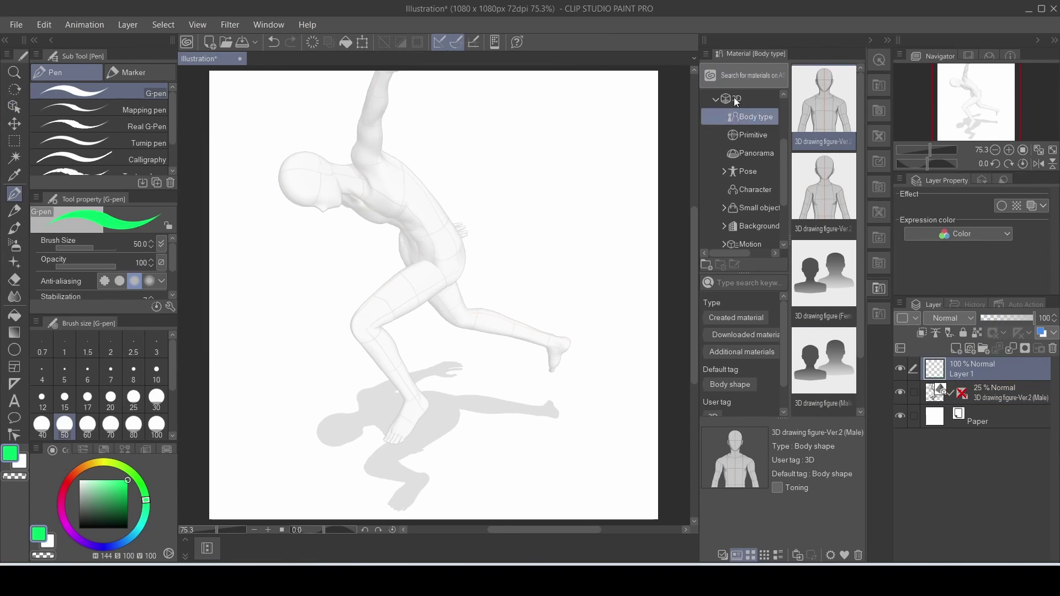
{"action": "left_click", "coordinate": [884, 289]}
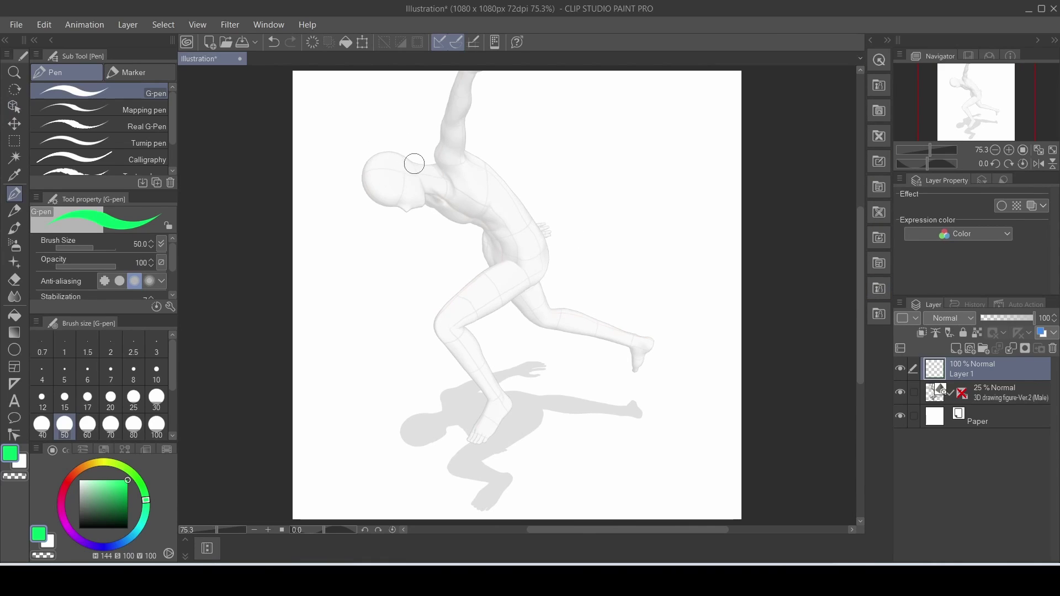
{"action": "mouse_move", "coordinate": [393, 156]}
{"action": "left_mouse_down"}
{"action": "mouse_move", "coordinate": [364, 175]}
{"action": "mouse_move", "coordinate": [370, 197]}
{"action": "mouse_move", "coordinate": [422, 212]}
{"action": "mouse_move", "coordinate": [430, 199]}
{"action": "mouse_move", "coordinate": [419, 158]}
{"action": "left_mouse_up"}
{"action": "key", "text": "ctrl+z"}
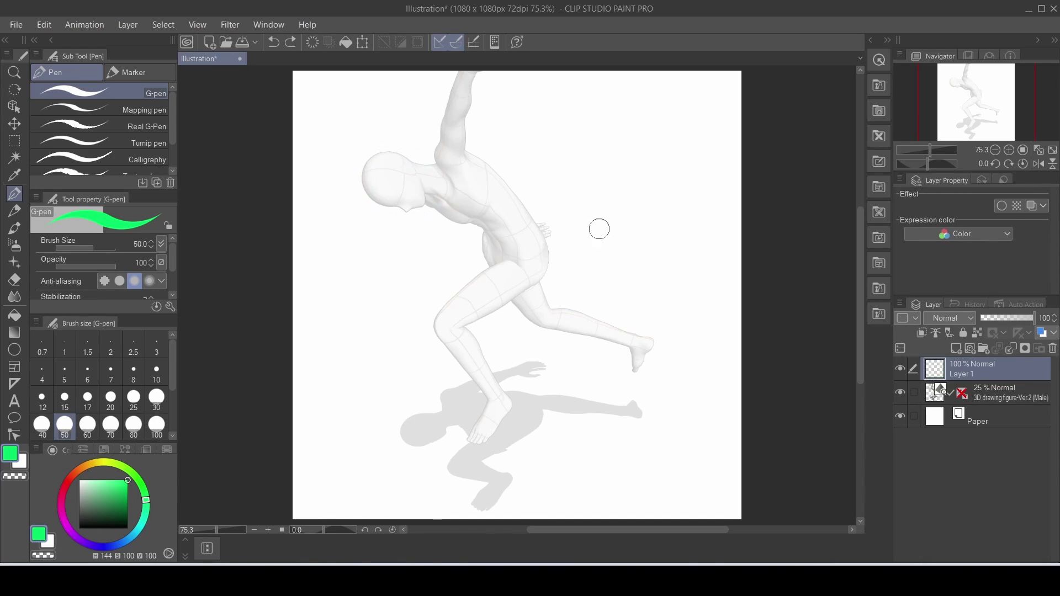
Hide the male 3D figure layer and delete it.
{"action": "left_click", "coordinate": [908, 389]}
{"action": "left_click", "coordinate": [1020, 393]}
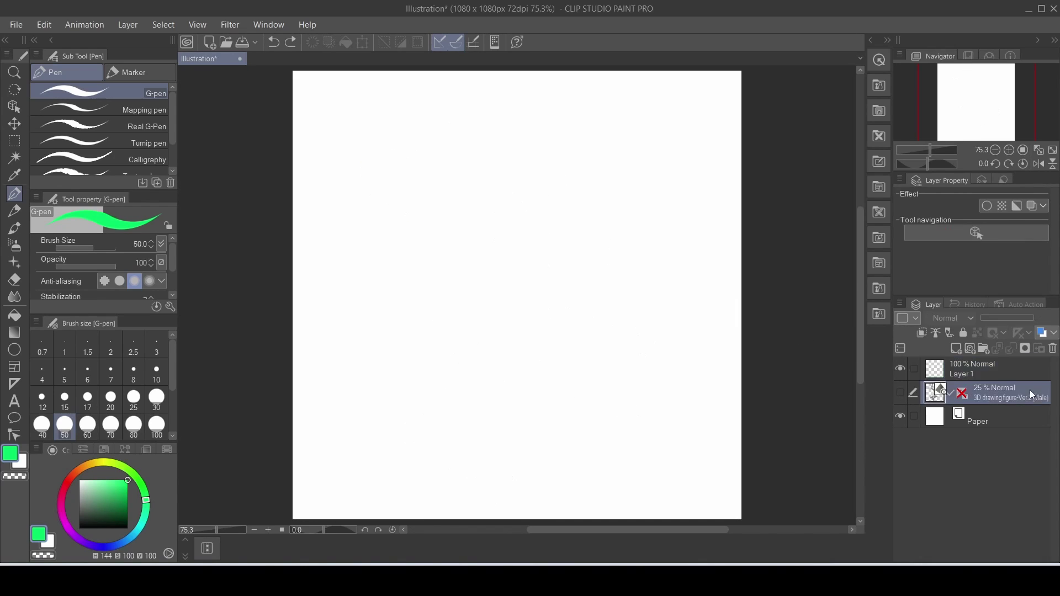
{"action": "left_click", "coordinate": [1053, 349]}
{"action": "key", "text": "Return"}
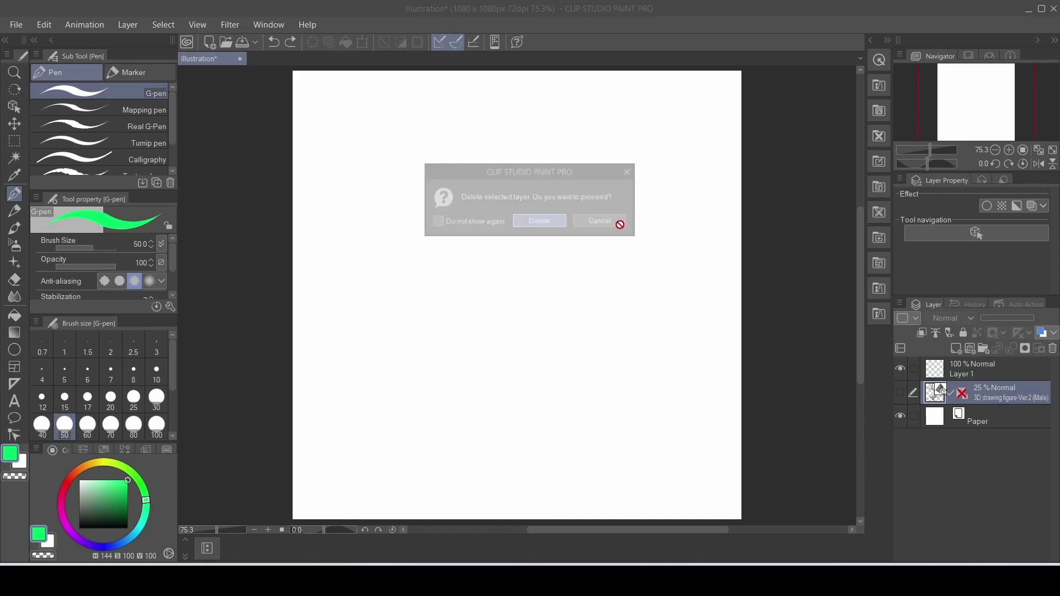
Reopen the 3D materials and look through the Body type, Primitive and Panorama collections.
{"action": "left_click", "coordinate": [878, 288]}
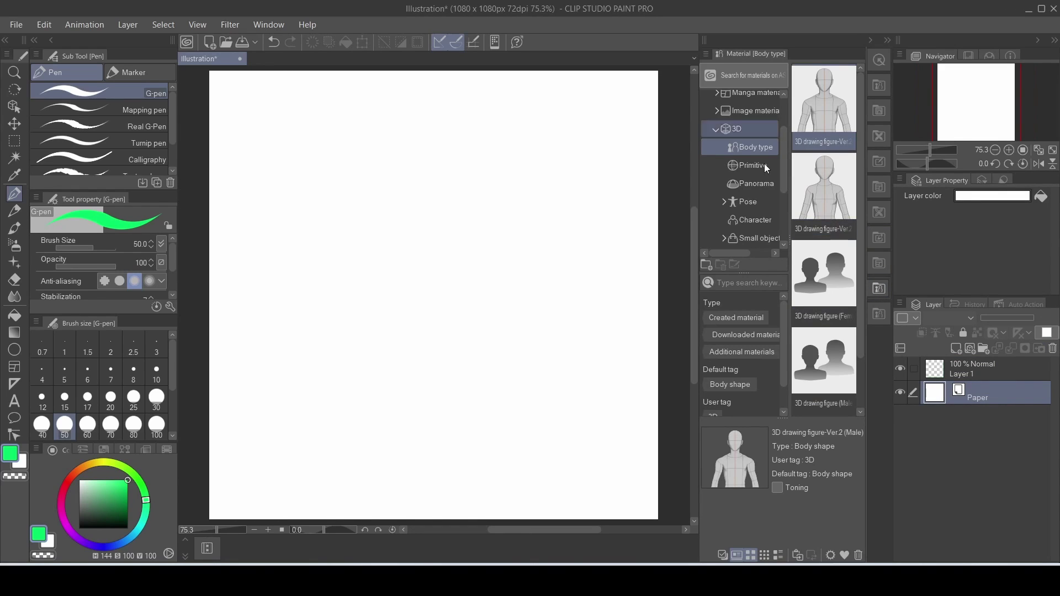
{"action": "scroll", "coordinate": [857, 231], "scroll_direction": "down", "scroll_amount": 2}
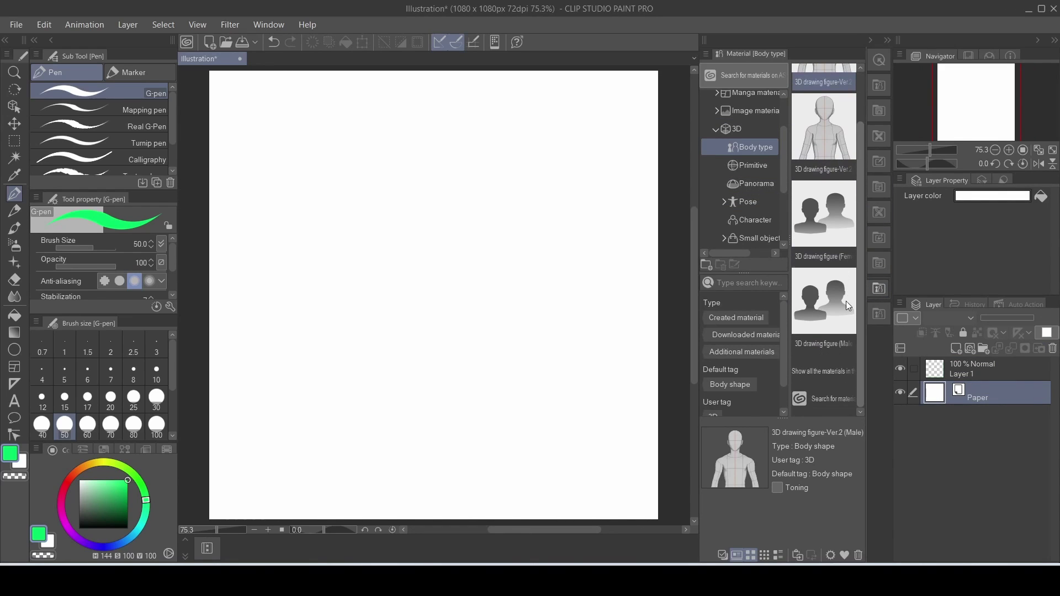
{"action": "left_click", "coordinate": [751, 166]}
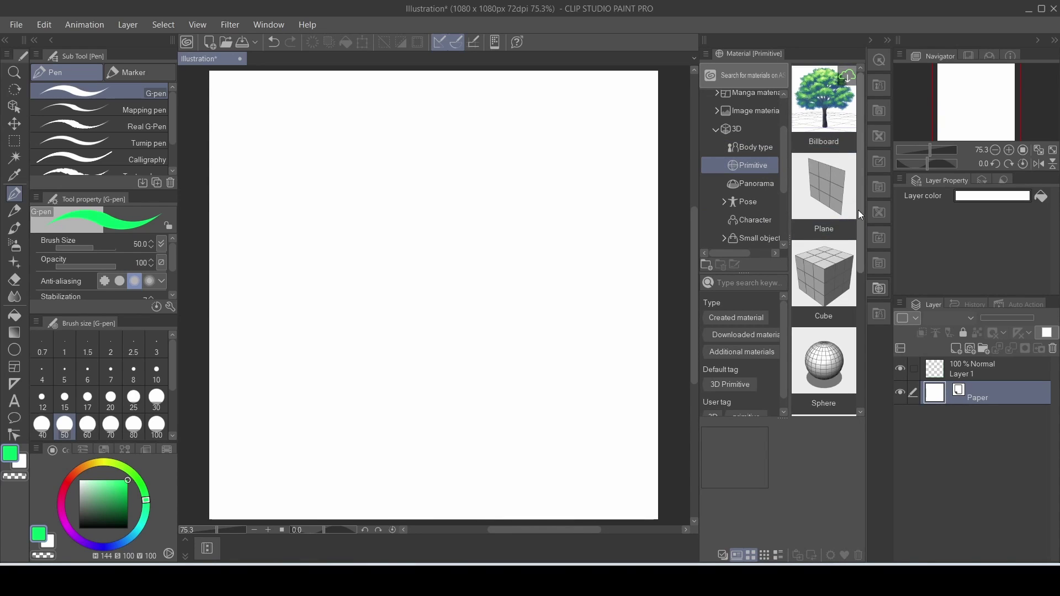
{"action": "left_click", "coordinate": [832, 299]}
{"action": "left_click_drag", "start_coordinate": [860, 236], "coordinate": [840, 399]}
{"action": "left_click", "coordinate": [737, 183]}
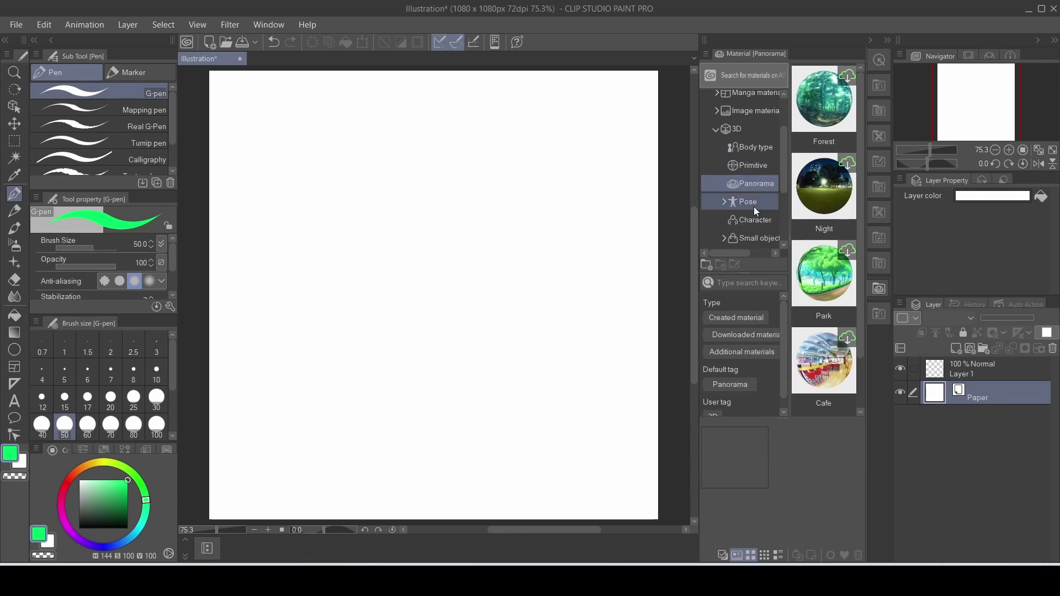
Place the Rest chin in hand 01 pose on the canvas and move the figure up into view.
{"action": "left_click", "coordinate": [749, 201]}
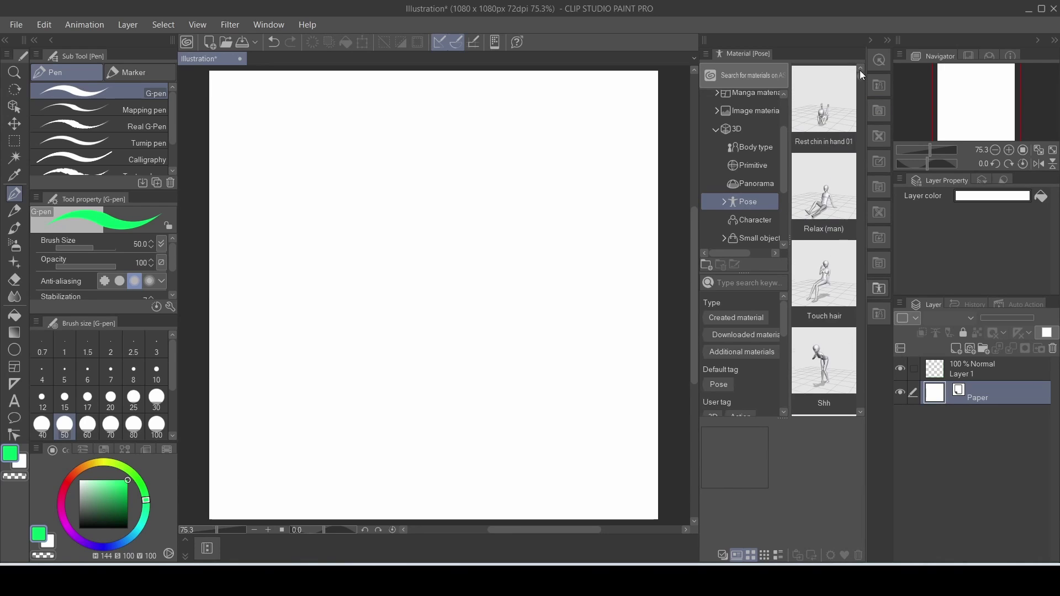
{"action": "left_click_drag", "start_coordinate": [803, 103], "coordinate": [665, 189]}
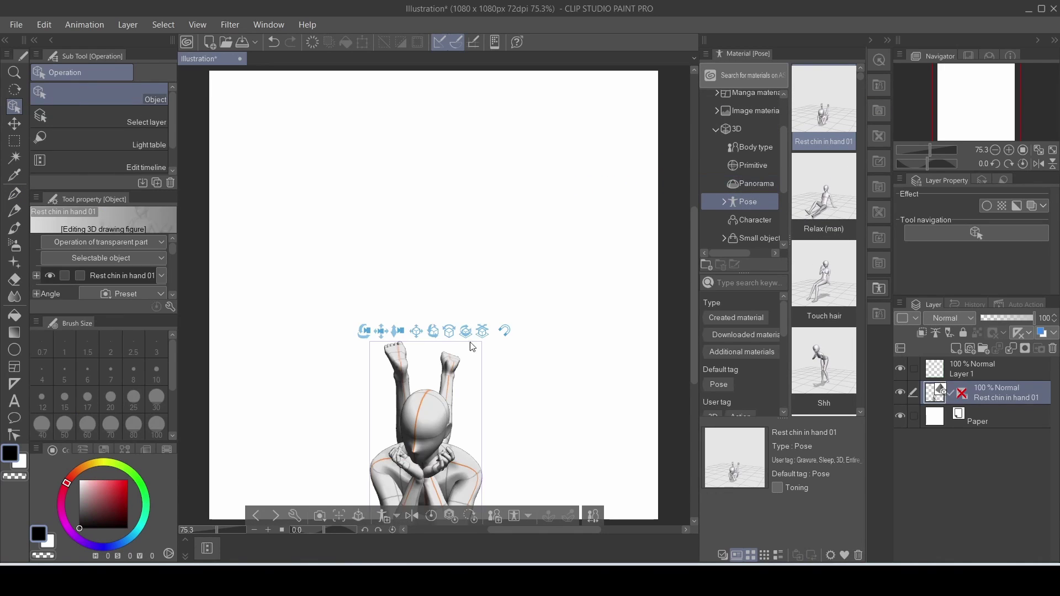
{"action": "left_click_drag", "start_coordinate": [382, 337], "coordinate": [377, 167]}
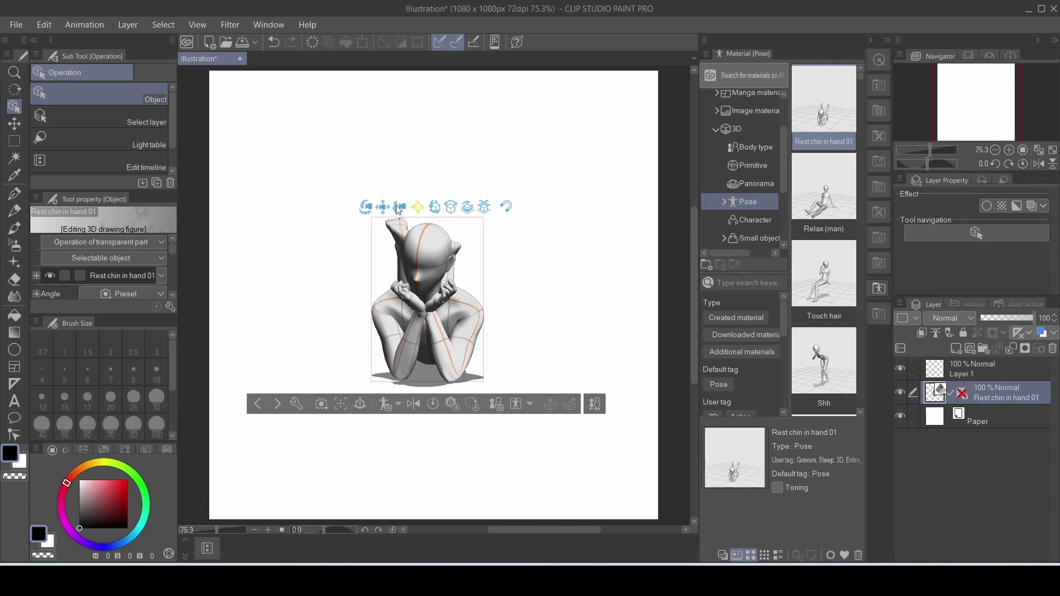
Turn and enlarge the chin-in-hand figure, and reposition its hand and head.
{"action": "mouse_move", "coordinate": [451, 213]}
{"action": "left_mouse_down"}
{"action": "mouse_move", "coordinate": [479, 237]}
{"action": "mouse_move", "coordinate": [458, 202]}
{"action": "mouse_move", "coordinate": [465, 208]}
{"action": "mouse_move", "coordinate": [442, 205]}
{"action": "mouse_move", "coordinate": [469, 218]}
{"action": "mouse_move", "coordinate": [435, 207]}
{"action": "mouse_move", "coordinate": [437, 216]}
{"action": "mouse_move", "coordinate": [471, 213]}
{"action": "left_mouse_up"}
{"action": "left_click_drag", "start_coordinate": [407, 205], "coordinate": [408, 166]}
{"action": "scroll", "coordinate": [403, 206], "scroll_direction": "up", "scroll_amount": 5}
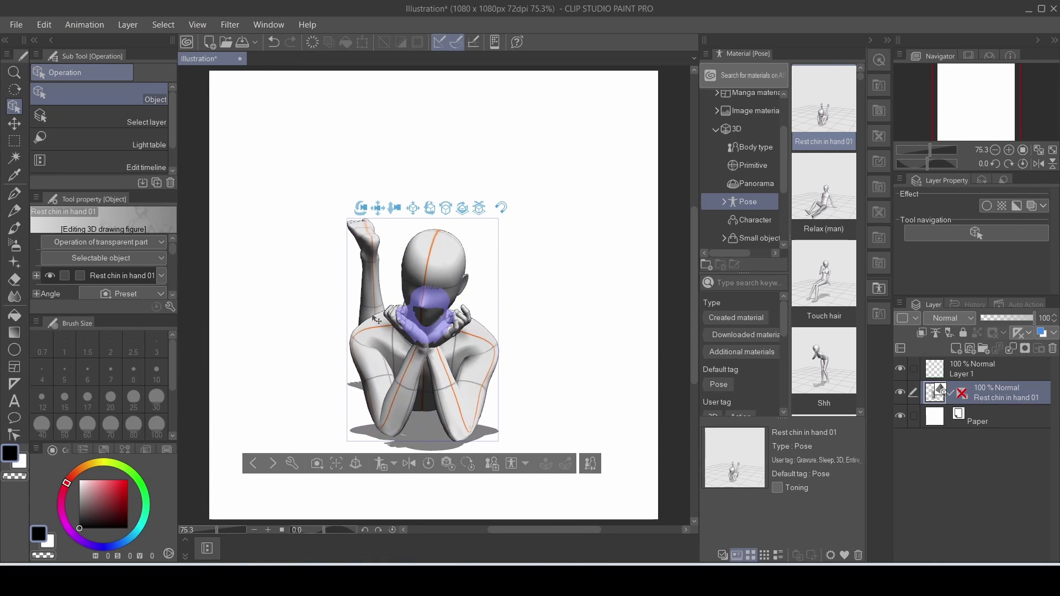
{"action": "left_click_drag", "start_coordinate": [427, 320], "coordinate": [391, 309]}
{"action": "left_click_drag", "start_coordinate": [368, 262], "coordinate": [436, 320]}
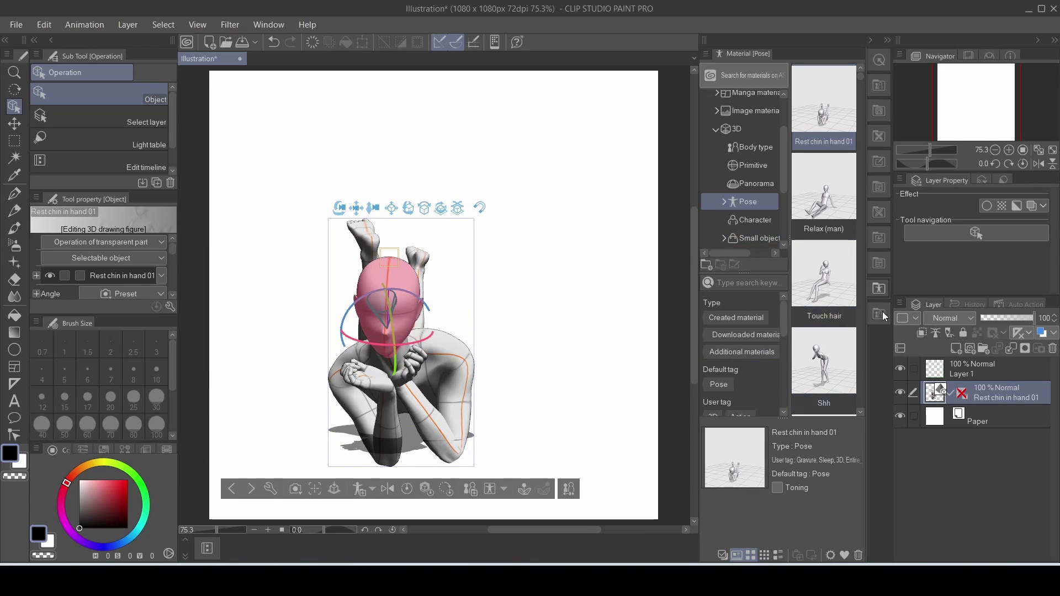
Look through the Character and Motion collections of the 3D materials.
{"action": "mouse_move", "coordinate": [856, 78]}
{"action": "left_mouse_down"}
{"action": "mouse_move", "coordinate": [853, 119]}
{"action": "mouse_move", "coordinate": [860, 67]}
{"action": "left_mouse_up"}
{"action": "left_click", "coordinate": [748, 220]}
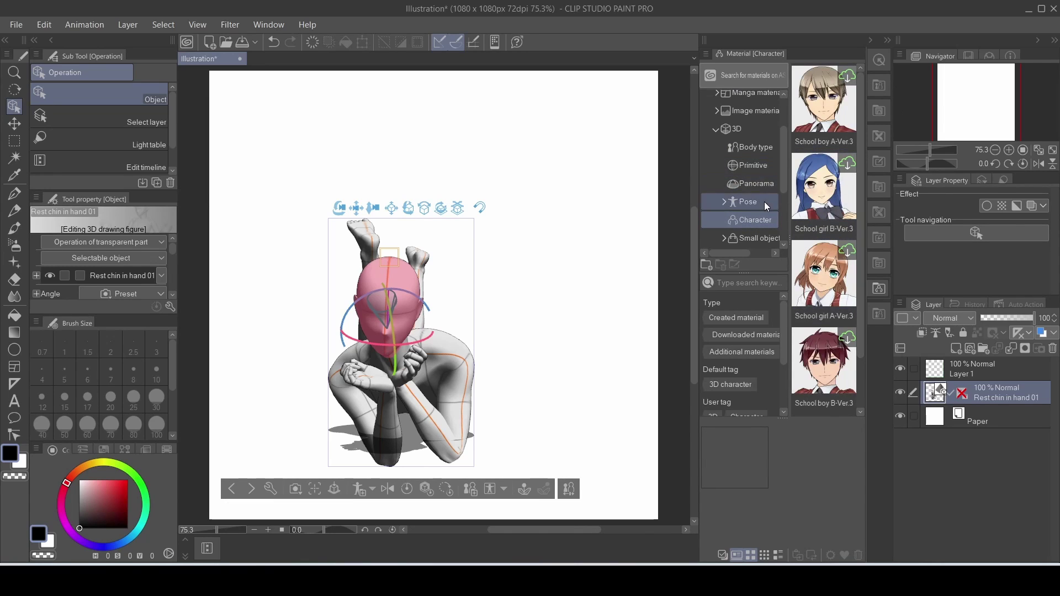
{"action": "scroll", "coordinate": [767, 197], "scroll_direction": "down", "scroll_amount": 2}
{"action": "left_click", "coordinate": [762, 162]}
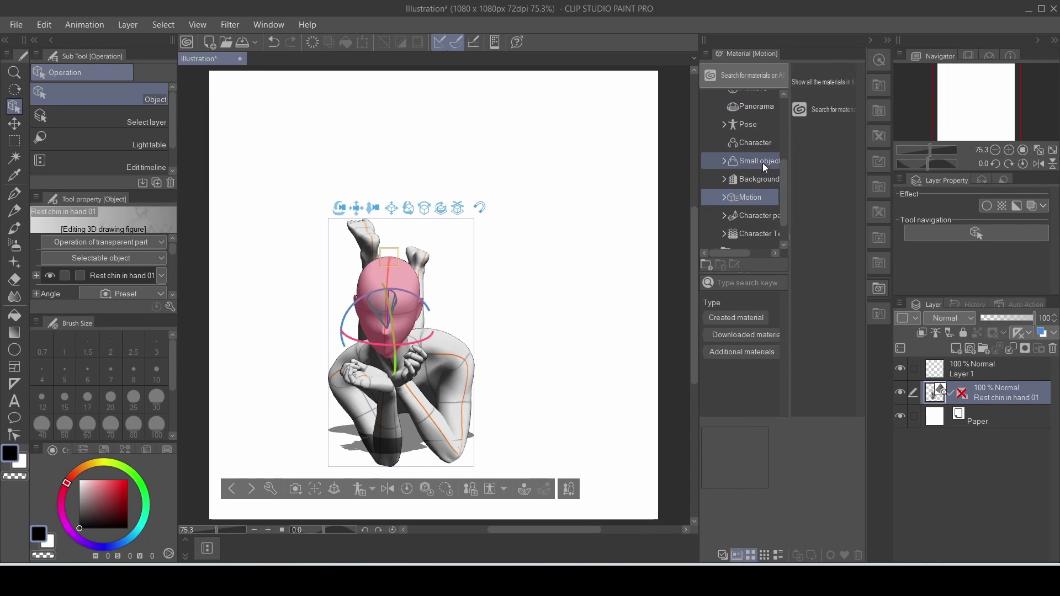
{"action": "left_click", "coordinate": [763, 146]}
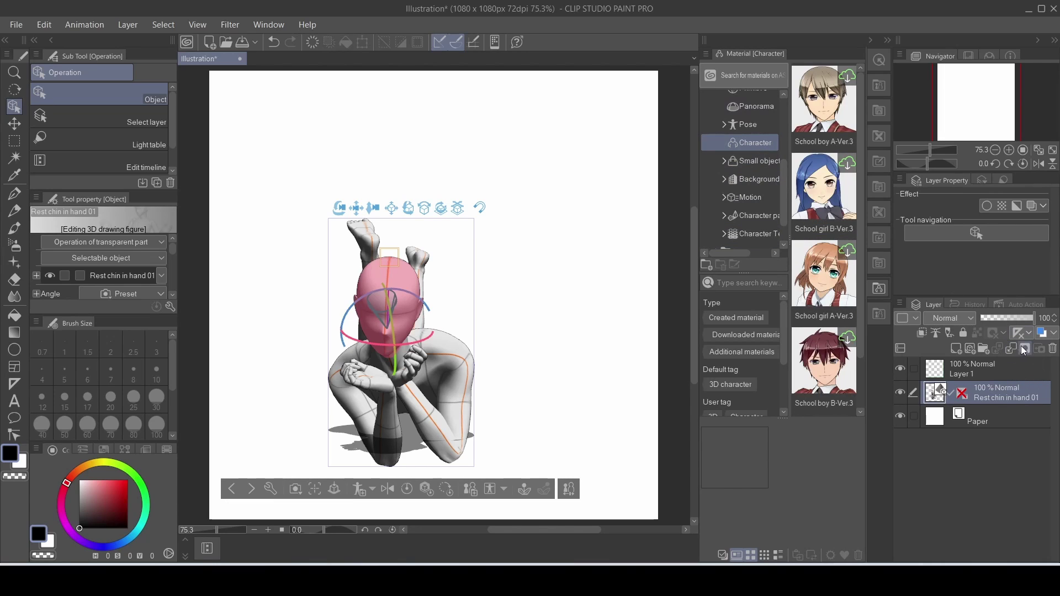
Delete the Rest chin in hand 01 layer.
{"action": "left_click", "coordinate": [1053, 348]}
{"action": "left_click", "coordinate": [556, 220]}
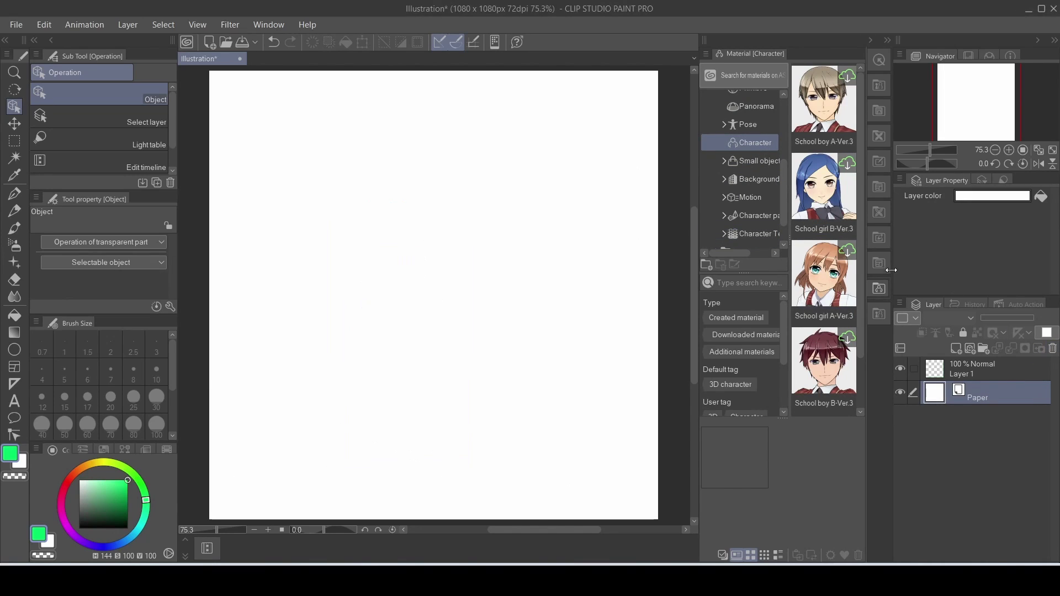
Hide the 3D character materials and activate the G-pen with Layer 1 as the drawing layer.
{"action": "left_click", "coordinate": [880, 288]}
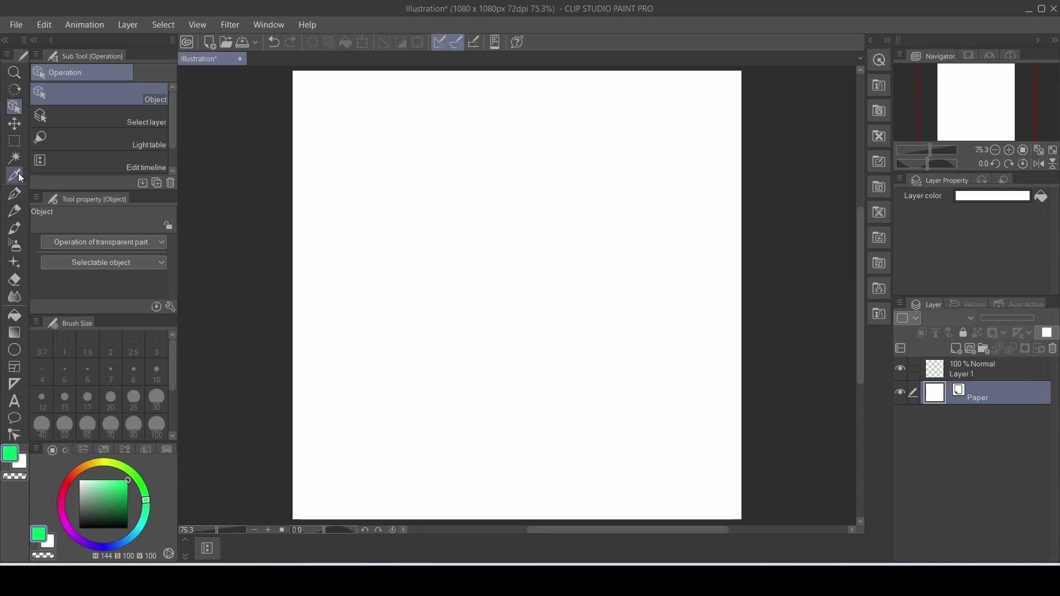
{"action": "left_click", "coordinate": [14, 194]}
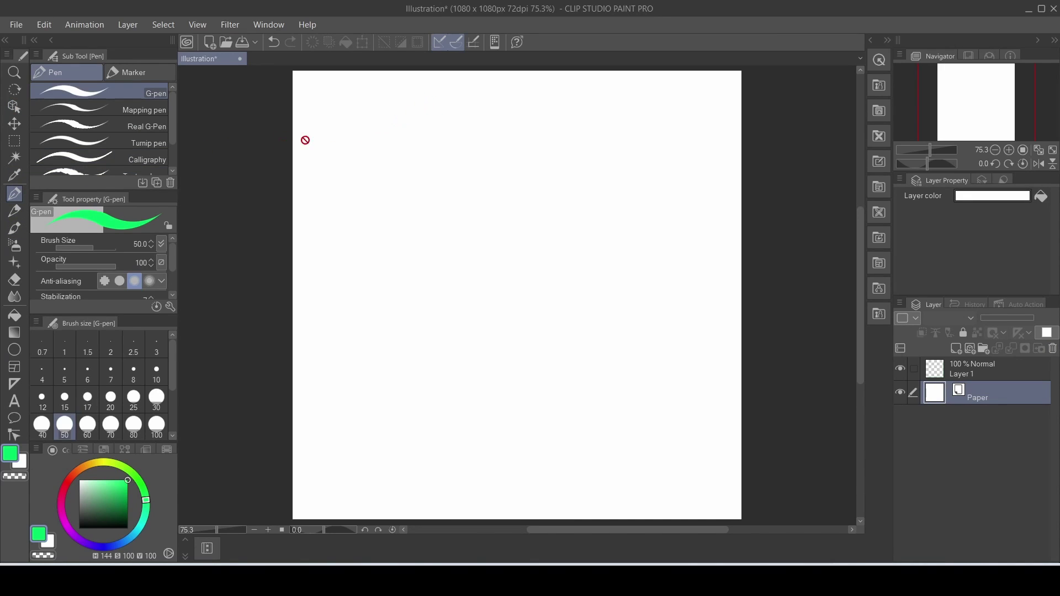
{"action": "left_click", "coordinate": [989, 375]}
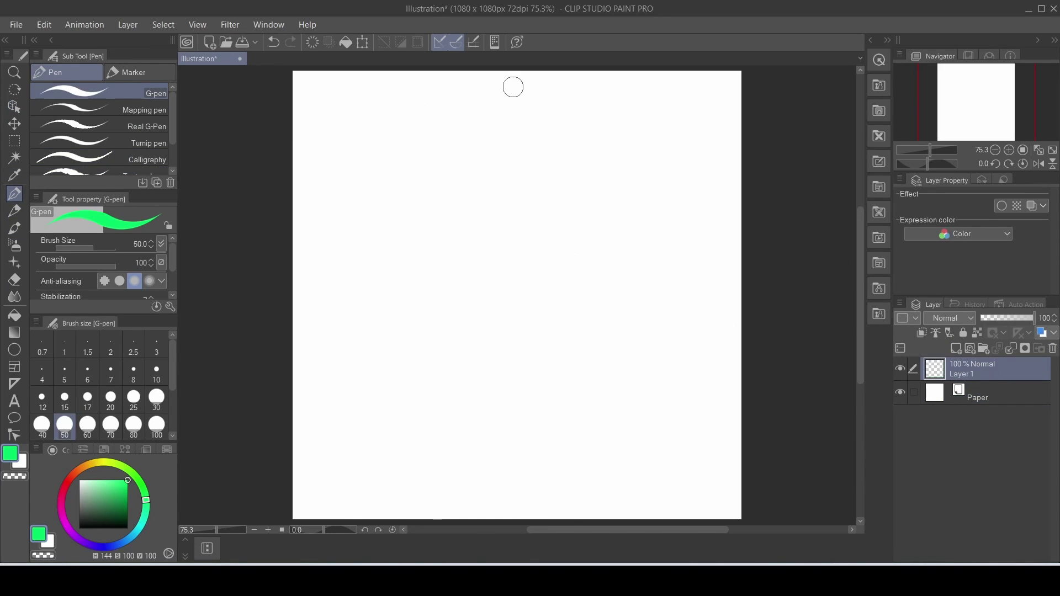
{"action": "key", "text": "ctrl+z"}
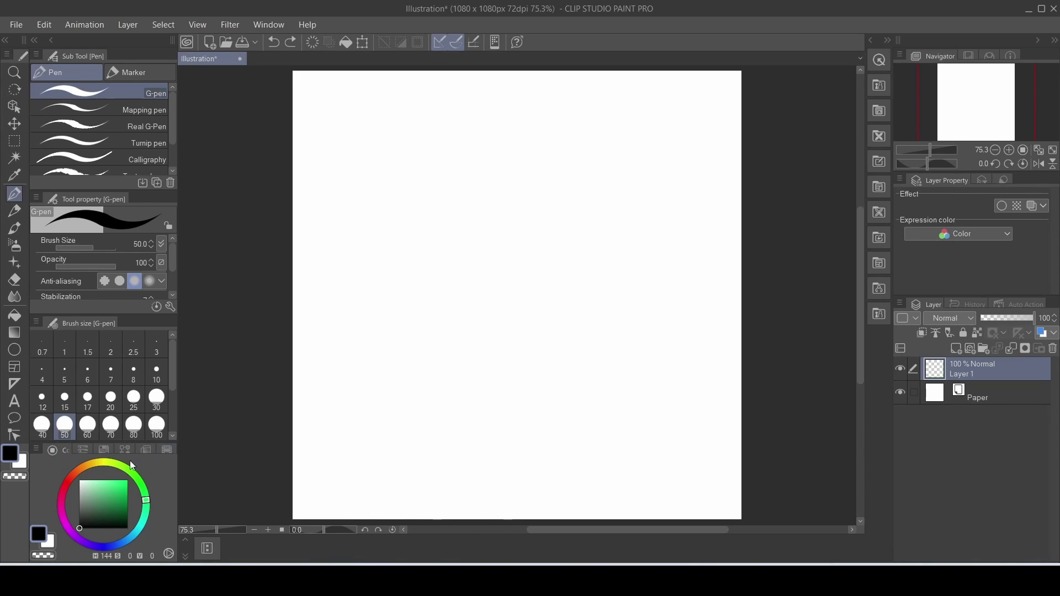
Set the drawing colour to a fully saturated crimson with hue 344 using the colour wheel.
{"action": "left_click", "coordinate": [100, 485]}
{"action": "left_click_drag", "start_coordinate": [99, 485], "coordinate": [92, 530]}
{"action": "mouse_move", "coordinate": [119, 480]}
{"action": "left_mouse_down"}
{"action": "mouse_move", "coordinate": [71, 532]}
{"action": "mouse_move", "coordinate": [132, 475]}
{"action": "mouse_move", "coordinate": [95, 463]}
{"action": "mouse_move", "coordinate": [141, 496]}
{"action": "left_mouse_up"}
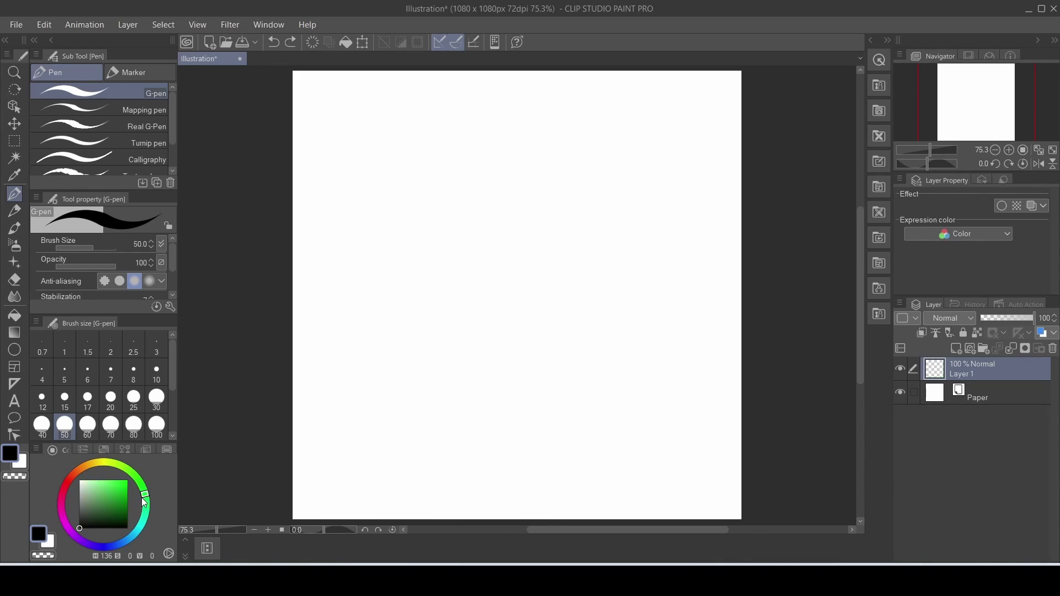
{"action": "mouse_move", "coordinate": [61, 503]}
{"action": "left_mouse_down"}
{"action": "mouse_move", "coordinate": [105, 476]}
{"action": "mouse_move", "coordinate": [63, 499]}
{"action": "left_mouse_up"}
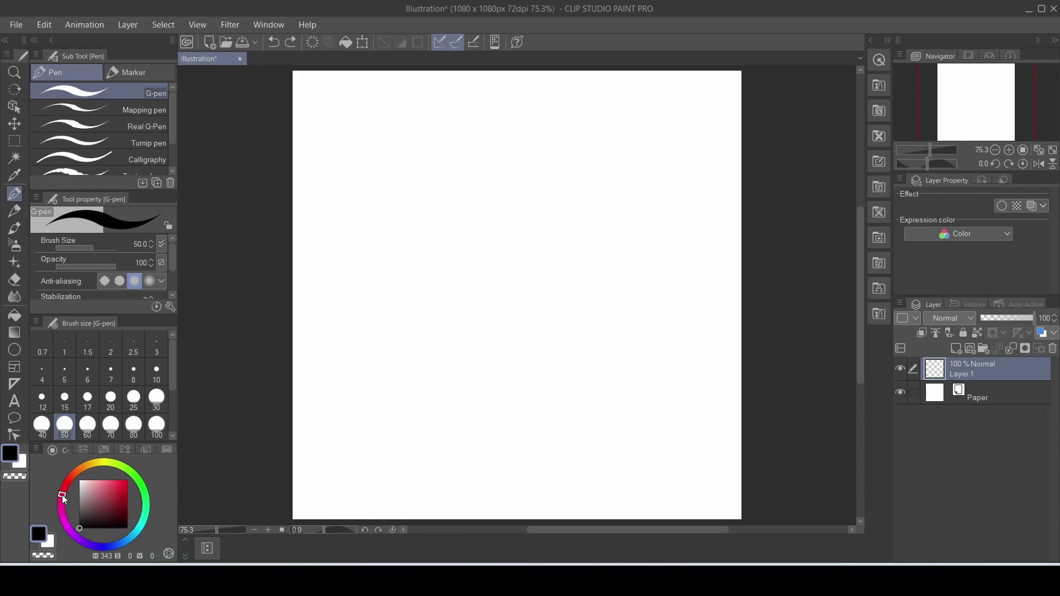
{"action": "left_click", "coordinate": [126, 480]}
{"action": "mouse_move", "coordinate": [108, 504]}
{"action": "left_mouse_down"}
{"action": "mouse_move", "coordinate": [92, 479]}
{"action": "mouse_move", "coordinate": [110, 508]}
{"action": "mouse_move", "coordinate": [128, 480]}
{"action": "left_mouse_up"}
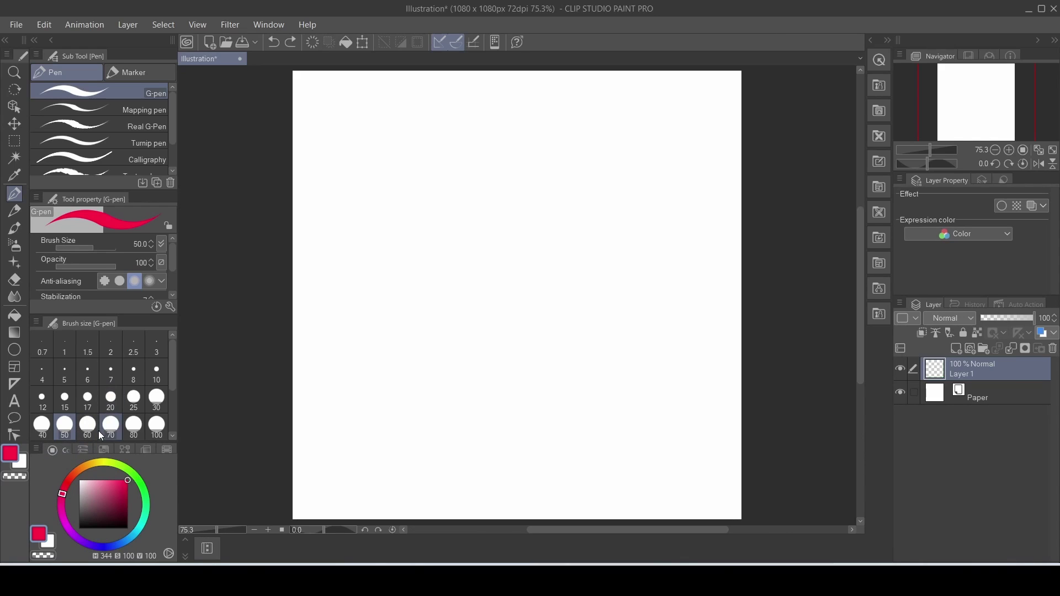
Mix a green of RGB 83, 204, 74 with the colour sliders and look at the HSV and CMYK modes.
{"action": "left_click", "coordinate": [82, 449]}
{"action": "left_click", "coordinate": [55, 451]}
{"action": "left_click", "coordinate": [79, 449]}
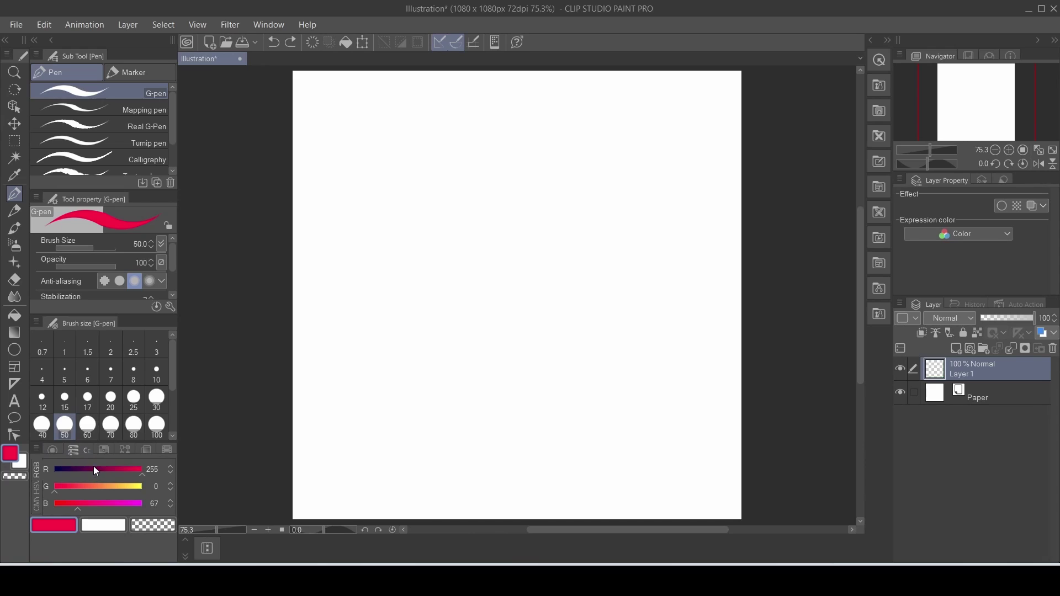
{"action": "left_click", "coordinate": [51, 450]}
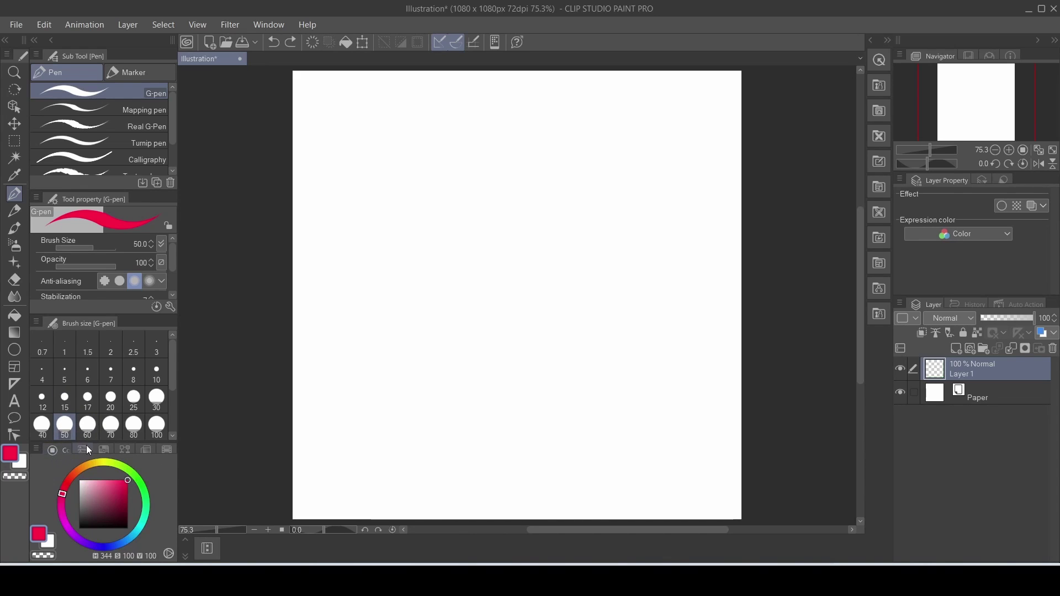
{"action": "left_click", "coordinate": [84, 450]}
{"action": "left_click_drag", "start_coordinate": [76, 474], "coordinate": [73, 508]}
{"action": "left_click", "coordinate": [35, 490]}
{"action": "left_click", "coordinate": [36, 502]}
{"action": "left_click", "coordinate": [37, 469]}
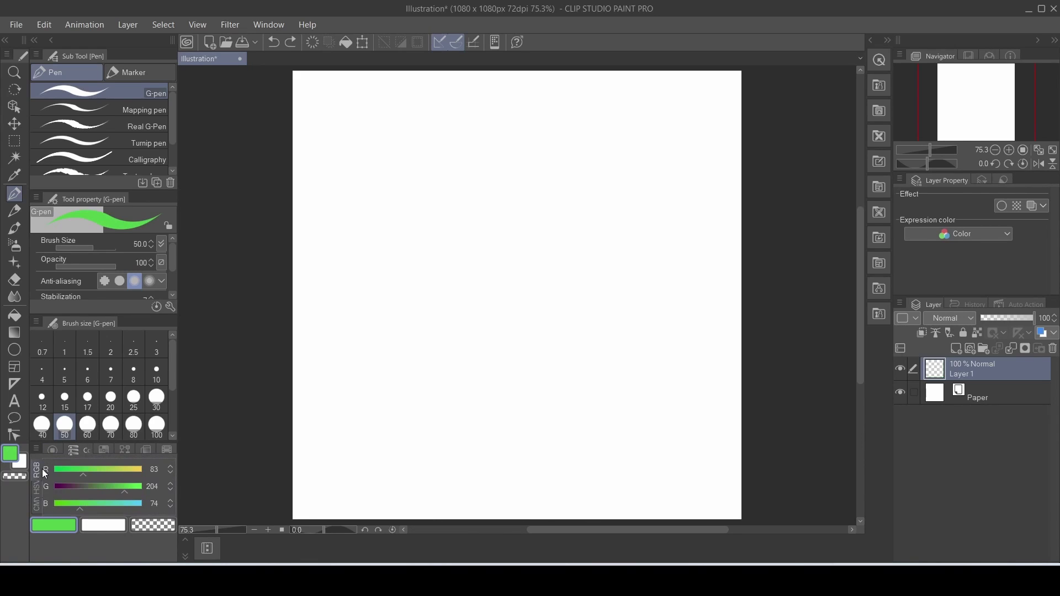
Draw a dark green S-shaped stroke and a short black stroke beside it with colours from the Standard color set.
{"action": "left_click", "coordinate": [102, 450]}
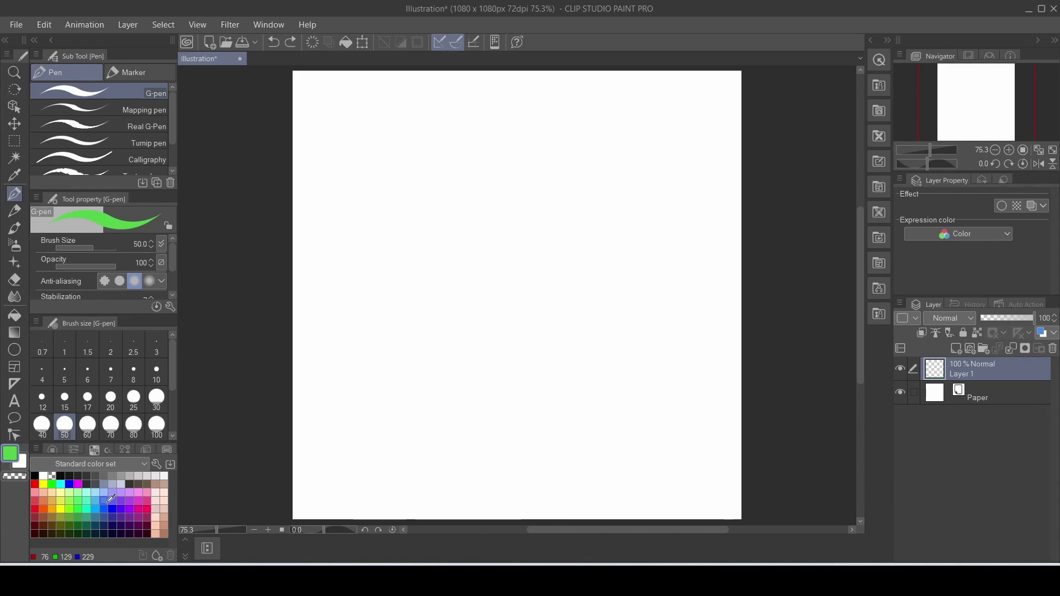
{"action": "left_click", "coordinate": [78, 526]}
{"action": "mouse_move", "coordinate": [403, 266]}
{"action": "left_mouse_down"}
{"action": "mouse_move", "coordinate": [355, 315]}
{"action": "mouse_move", "coordinate": [290, 433]}
{"action": "left_mouse_up"}
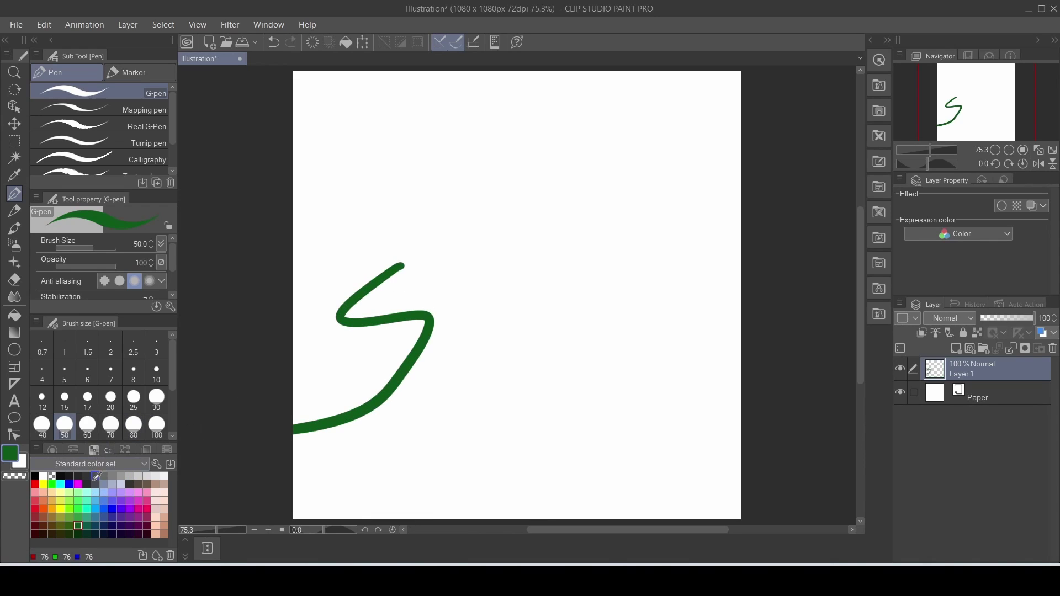
{"action": "left_click", "coordinate": [34, 476]}
{"action": "left_click_drag", "start_coordinate": [442, 321], "coordinate": [469, 319]}
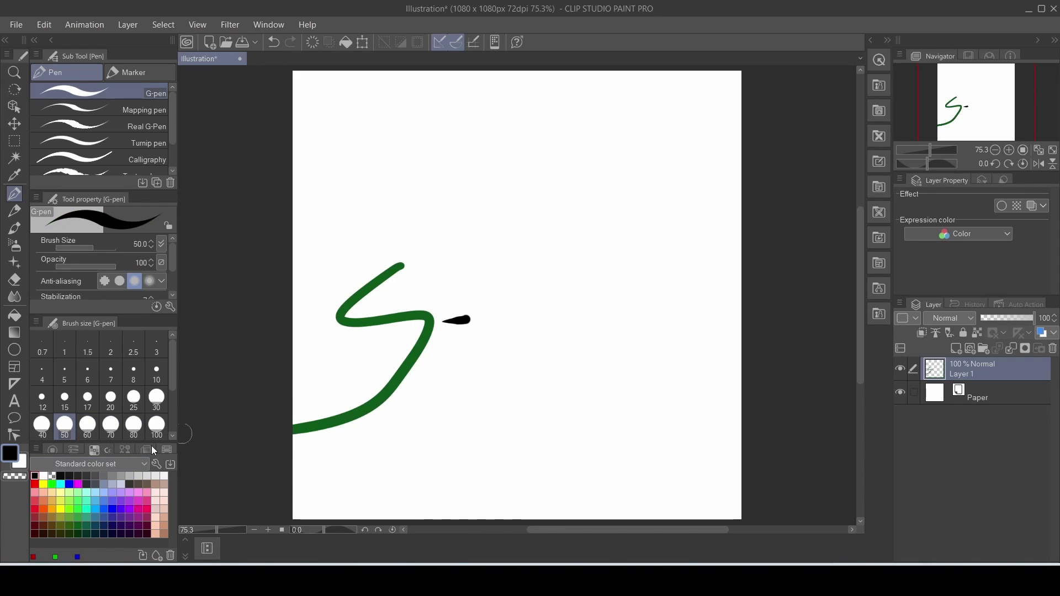
Try white and a dark purple from the Standard color set as the drawing colour.
{"action": "left_click", "coordinate": [45, 475]}
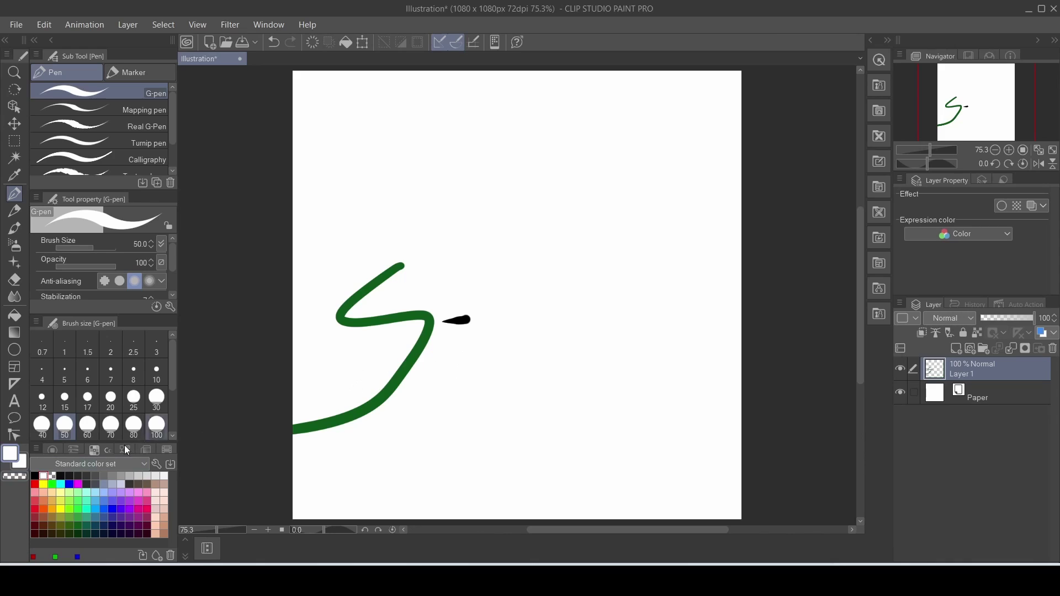
{"action": "left_click", "coordinate": [112, 525]}
{"action": "left_click", "coordinate": [129, 525]}
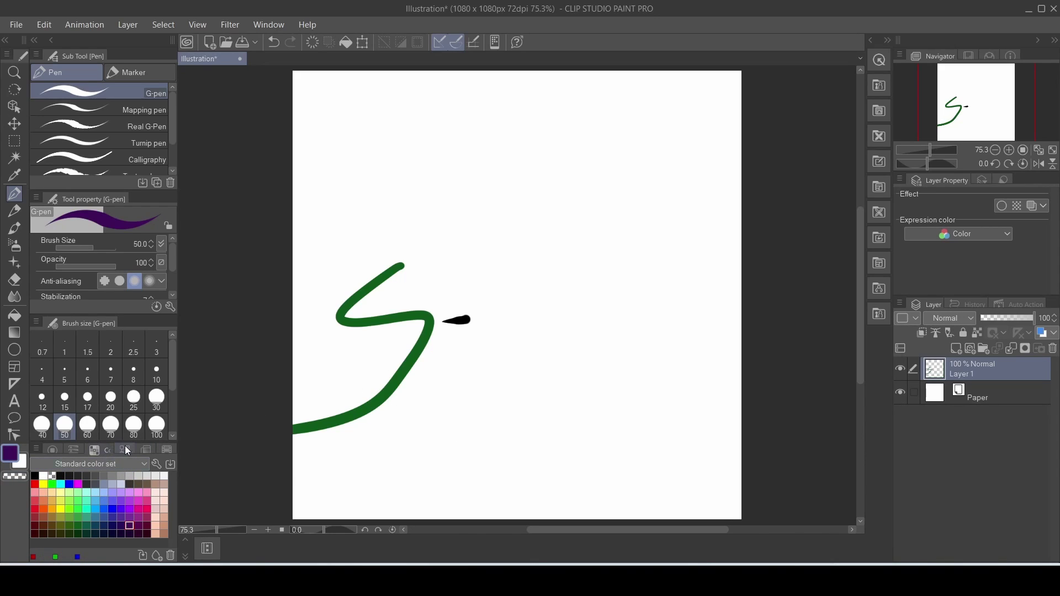
Choose a light pink from the Intermediate Color grid and show it on the colour wheel.
{"action": "left_click", "coordinate": [122, 448]}
{"action": "left_click", "coordinate": [120, 508]}
{"action": "left_click_drag", "start_coordinate": [128, 495], "coordinate": [62, 466]}
{"action": "left_click", "coordinate": [55, 451]}
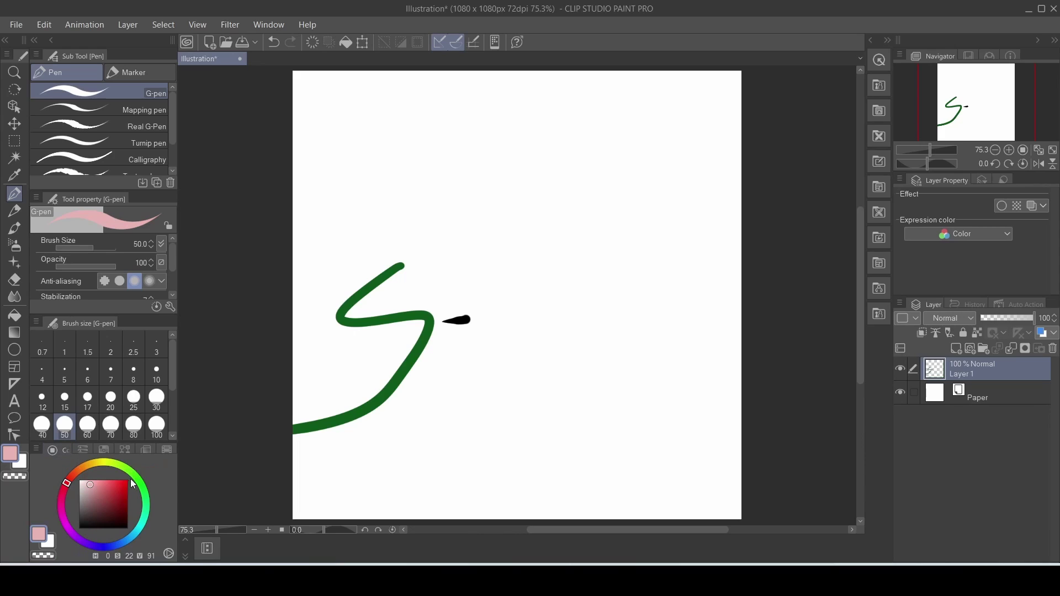
Look at the Approximate Color grid and choose a strong red from the Intermediate Color grid.
{"action": "left_click", "coordinate": [141, 450]}
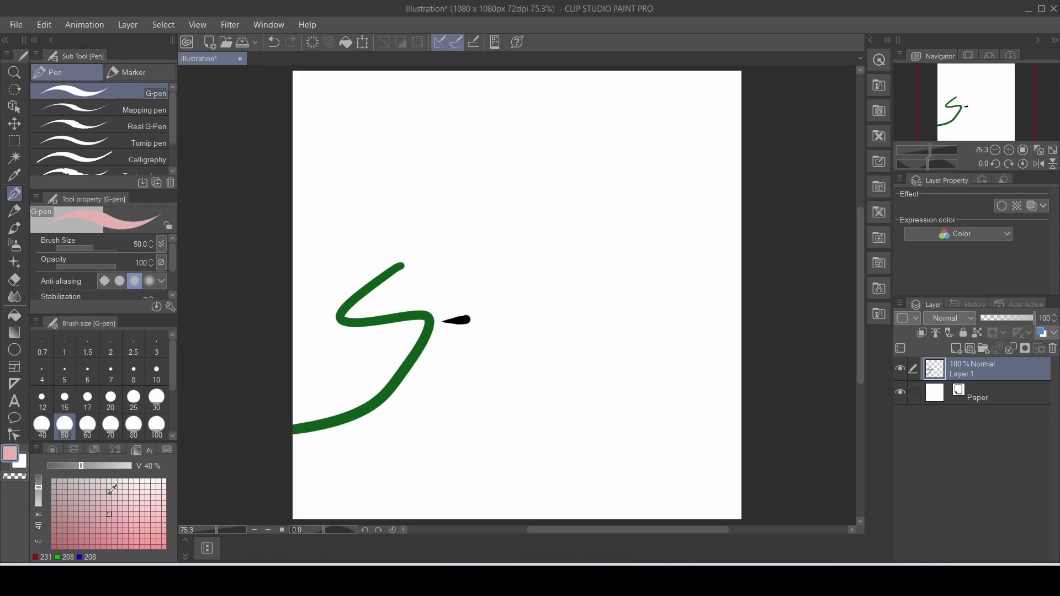
{"action": "left_click", "coordinate": [116, 452]}
{"action": "left_click_drag", "start_coordinate": [104, 509], "coordinate": [165, 476]}
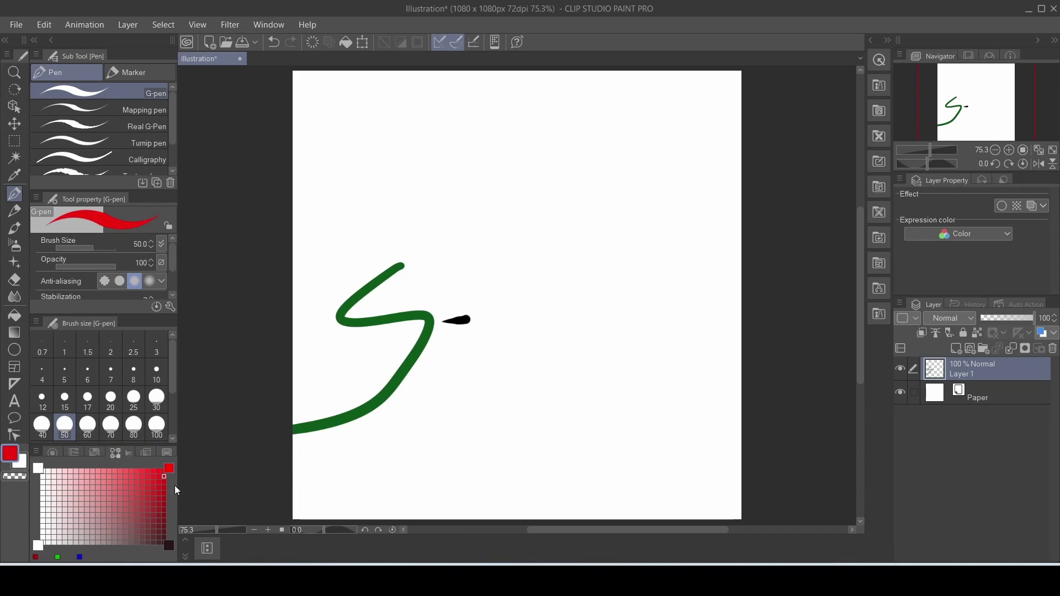
Choose a muted pink from the Approximate Color grid and open the colour history.
{"action": "left_click", "coordinate": [137, 452]}
{"action": "left_click", "coordinate": [111, 511]}
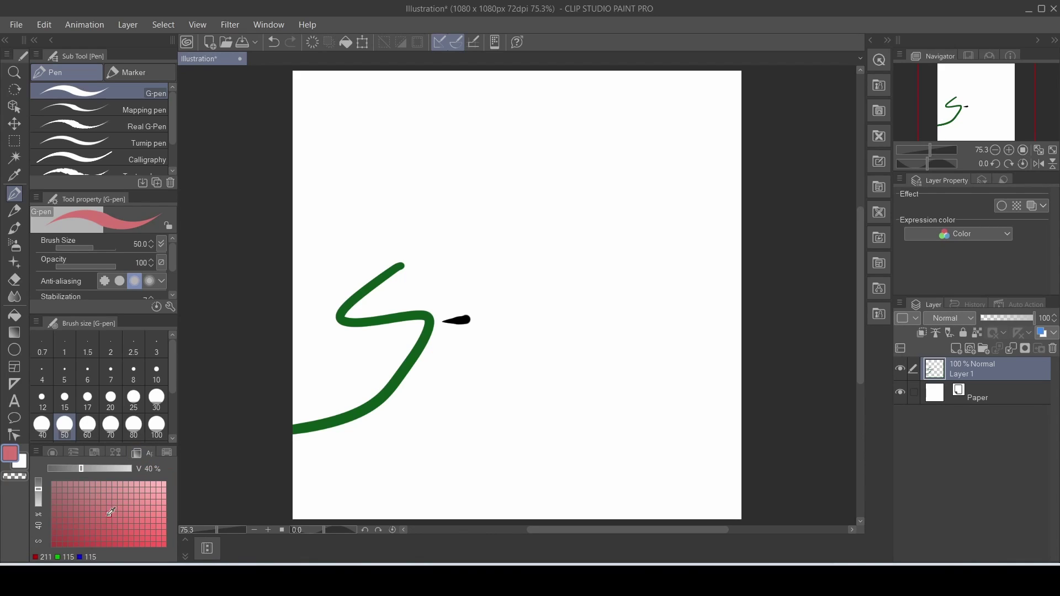
{"action": "left_click", "coordinate": [158, 452]}
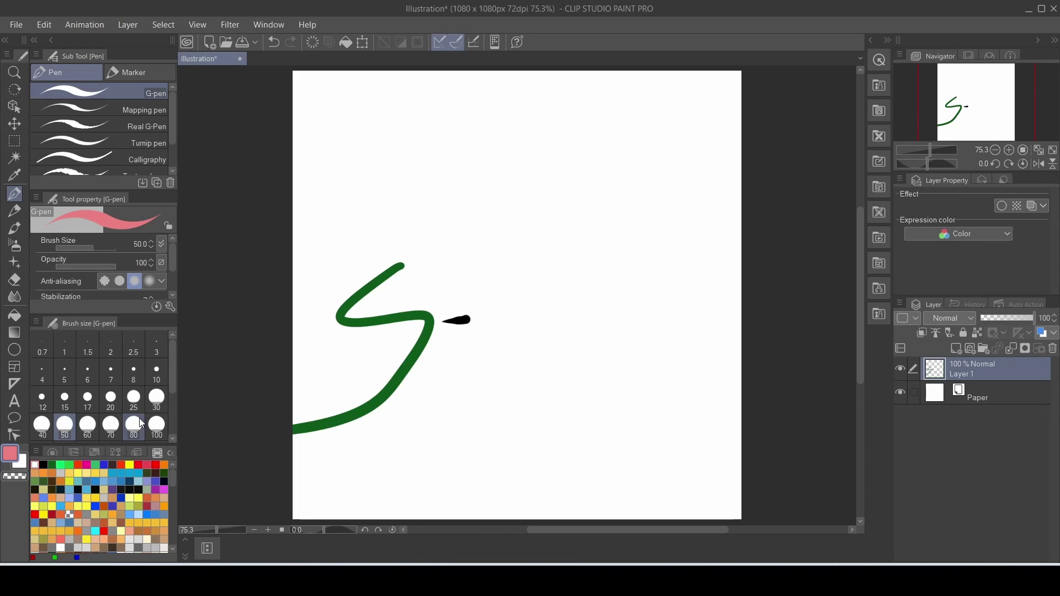
Set the drawing colour to a pure, fully saturated red on the colour wheel and undo all strokes on Layer 1.
{"action": "left_click", "coordinate": [53, 453]}
{"action": "left_click", "coordinate": [127, 482]}
{"action": "mouse_move", "coordinate": [584, 130]}
{"action": "left_mouse_down"}
{"action": "mouse_move", "coordinate": [556, 229]}
{"action": "mouse_move", "coordinate": [622, 147]}
{"action": "mouse_move", "coordinate": [538, 185]}
{"action": "left_mouse_up"}
{"action": "key", "text": "ctrl+z"}
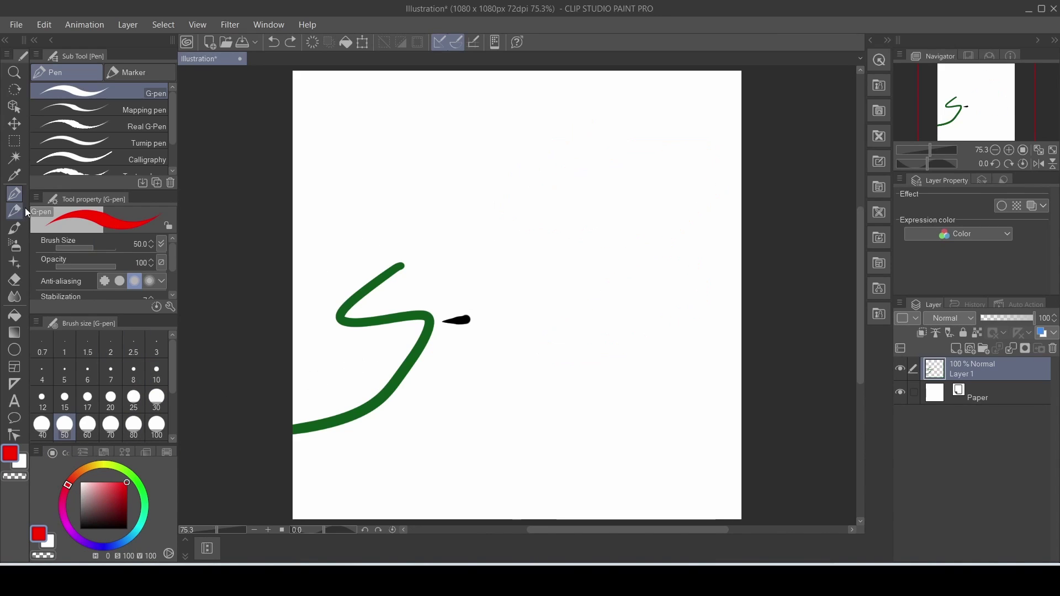
{"action": "key", "text": "ctrl+z"}
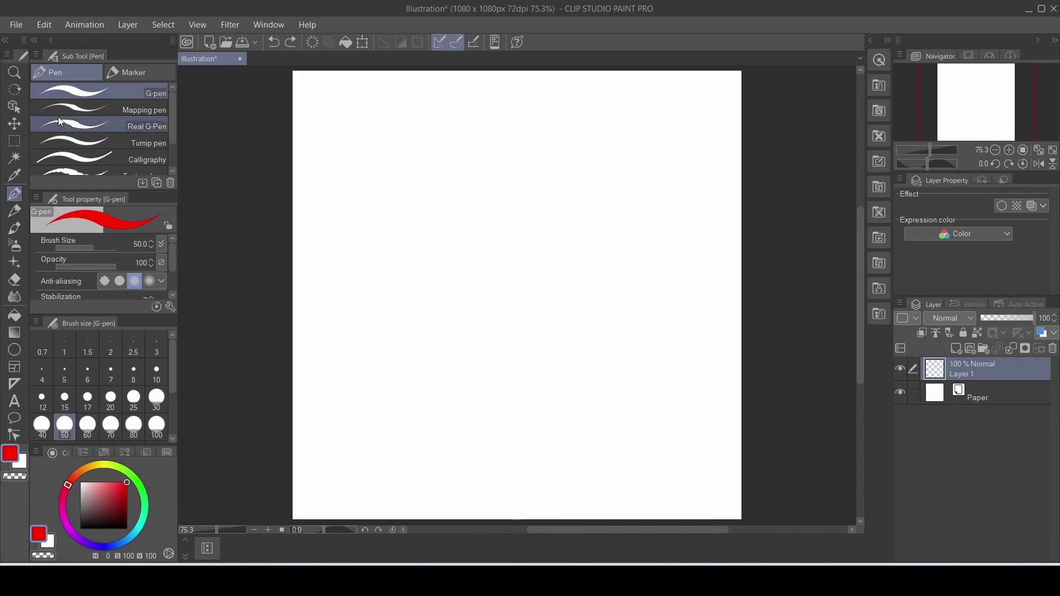
{"action": "left_click", "coordinate": [266, 28]}
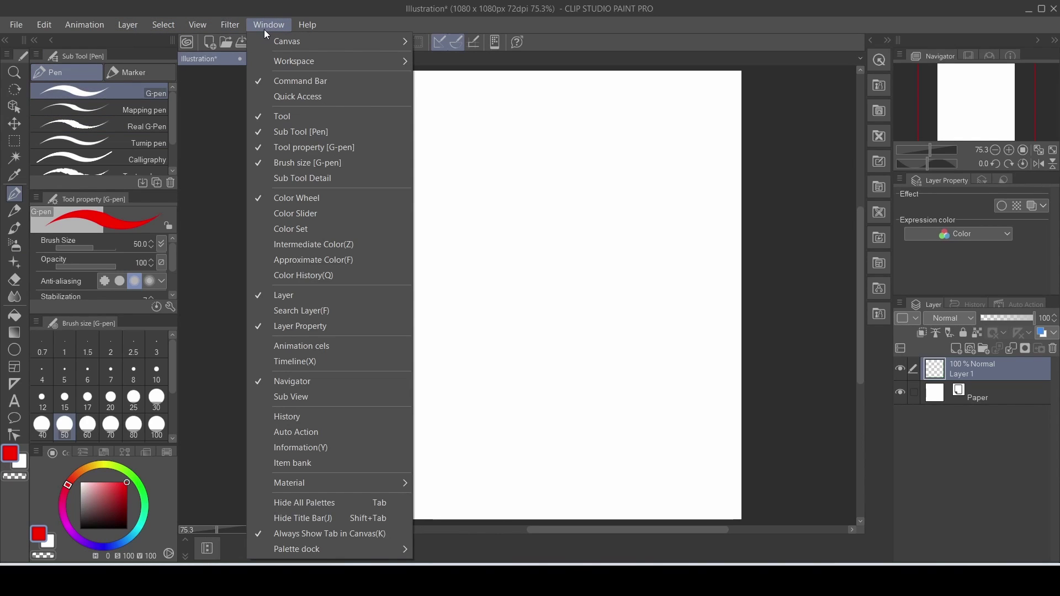
{"action": "left_click", "coordinate": [265, 27]}
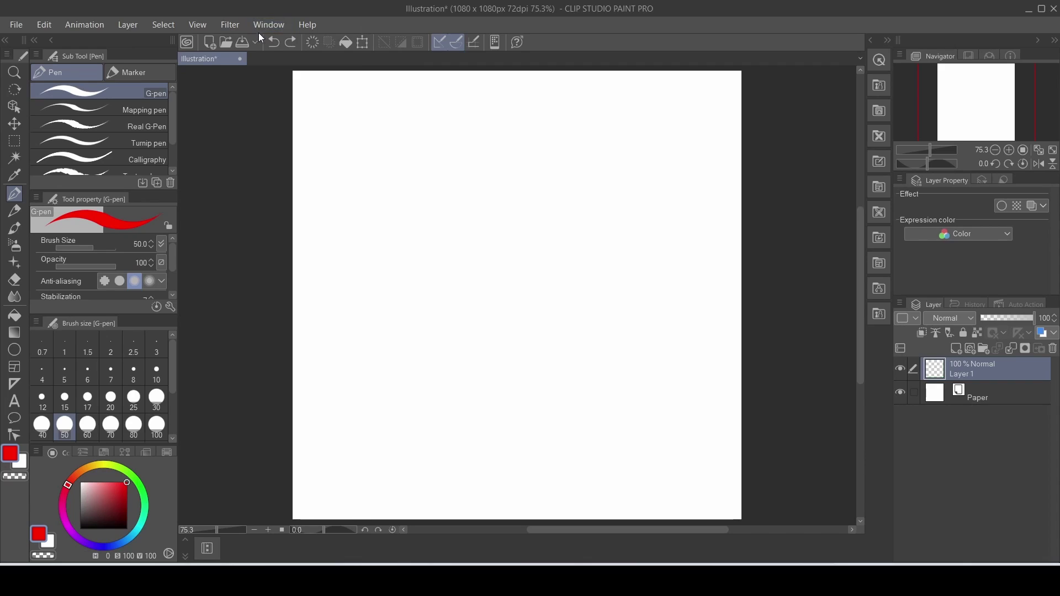